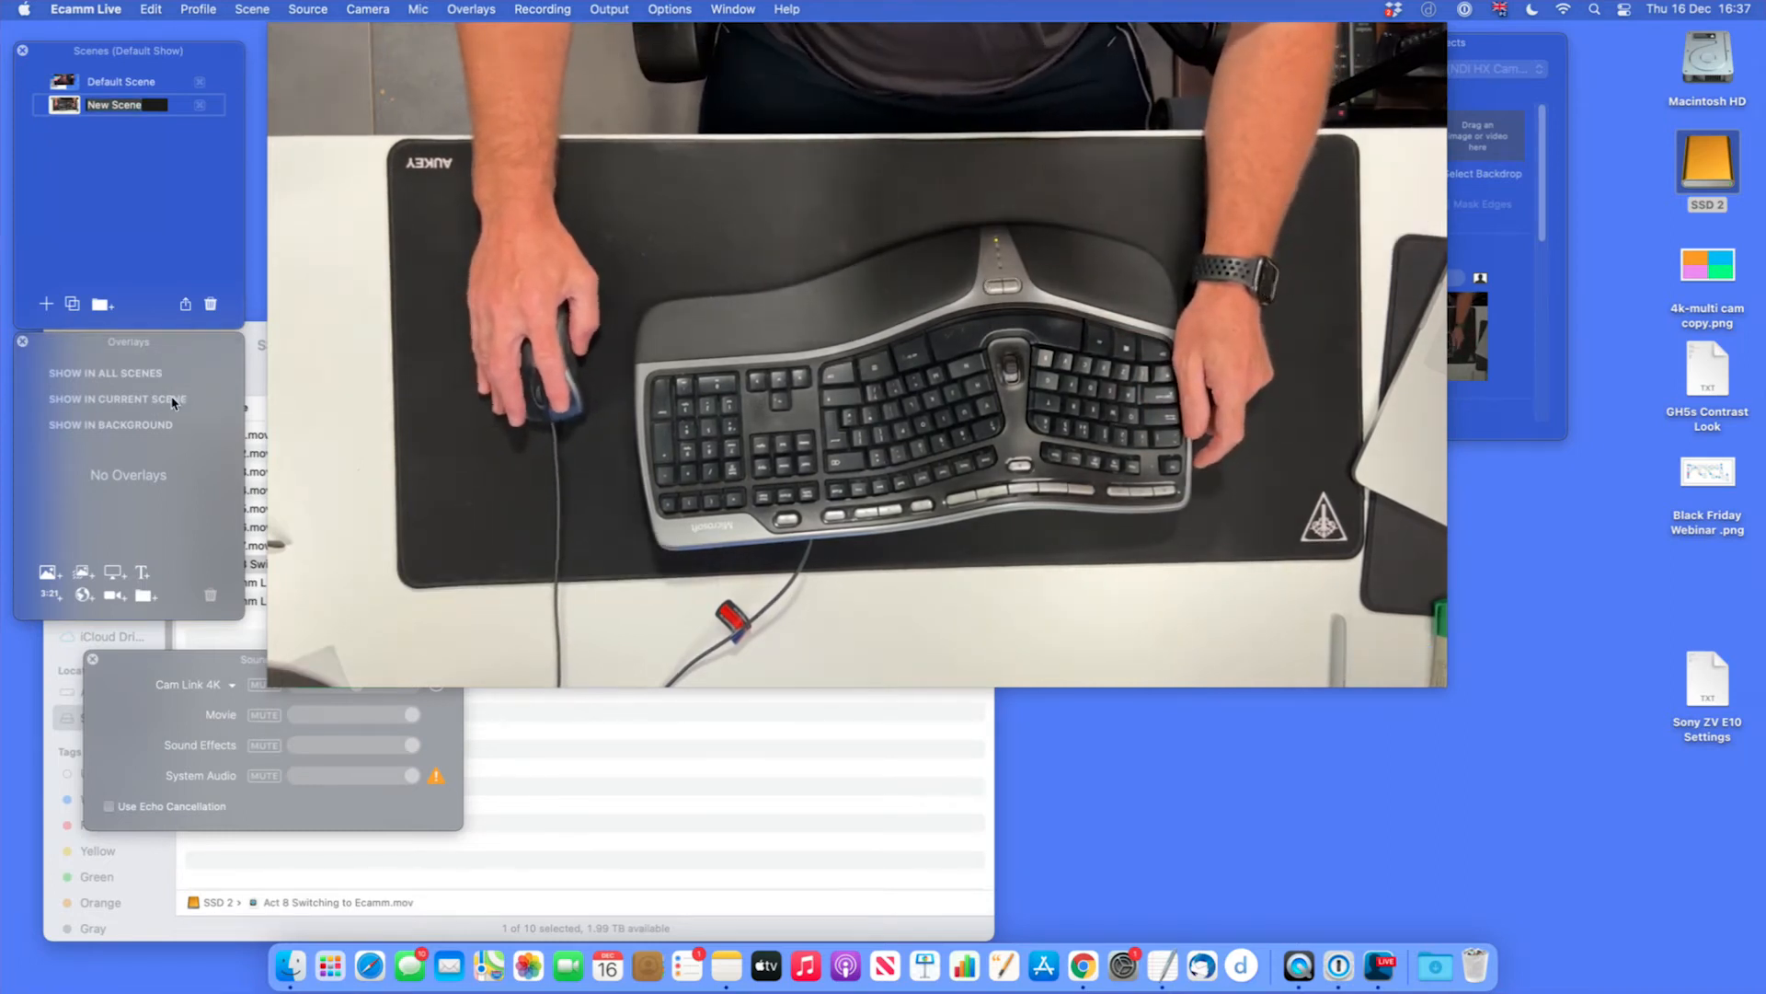
# Add the image 4k-multi cam copy.png as an overlay in the new scene
pyautogui.click(57, 577)
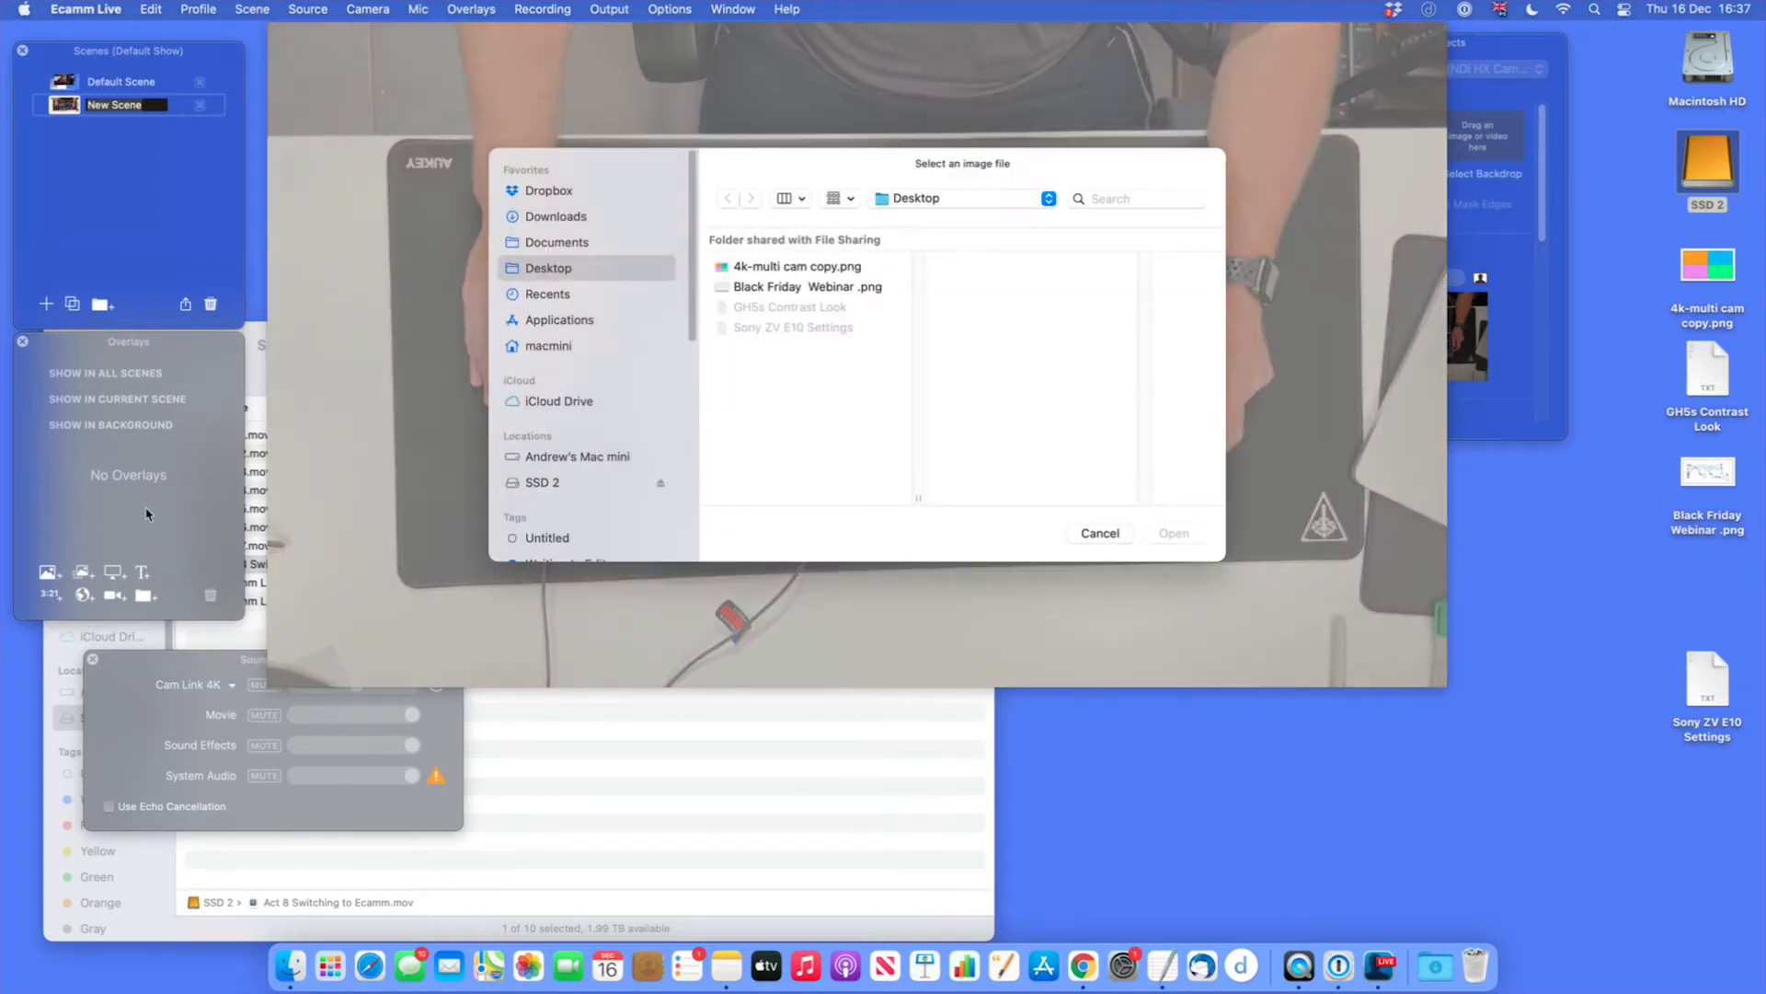
pyautogui.click(788, 269)
pyautogui.click(1175, 533)
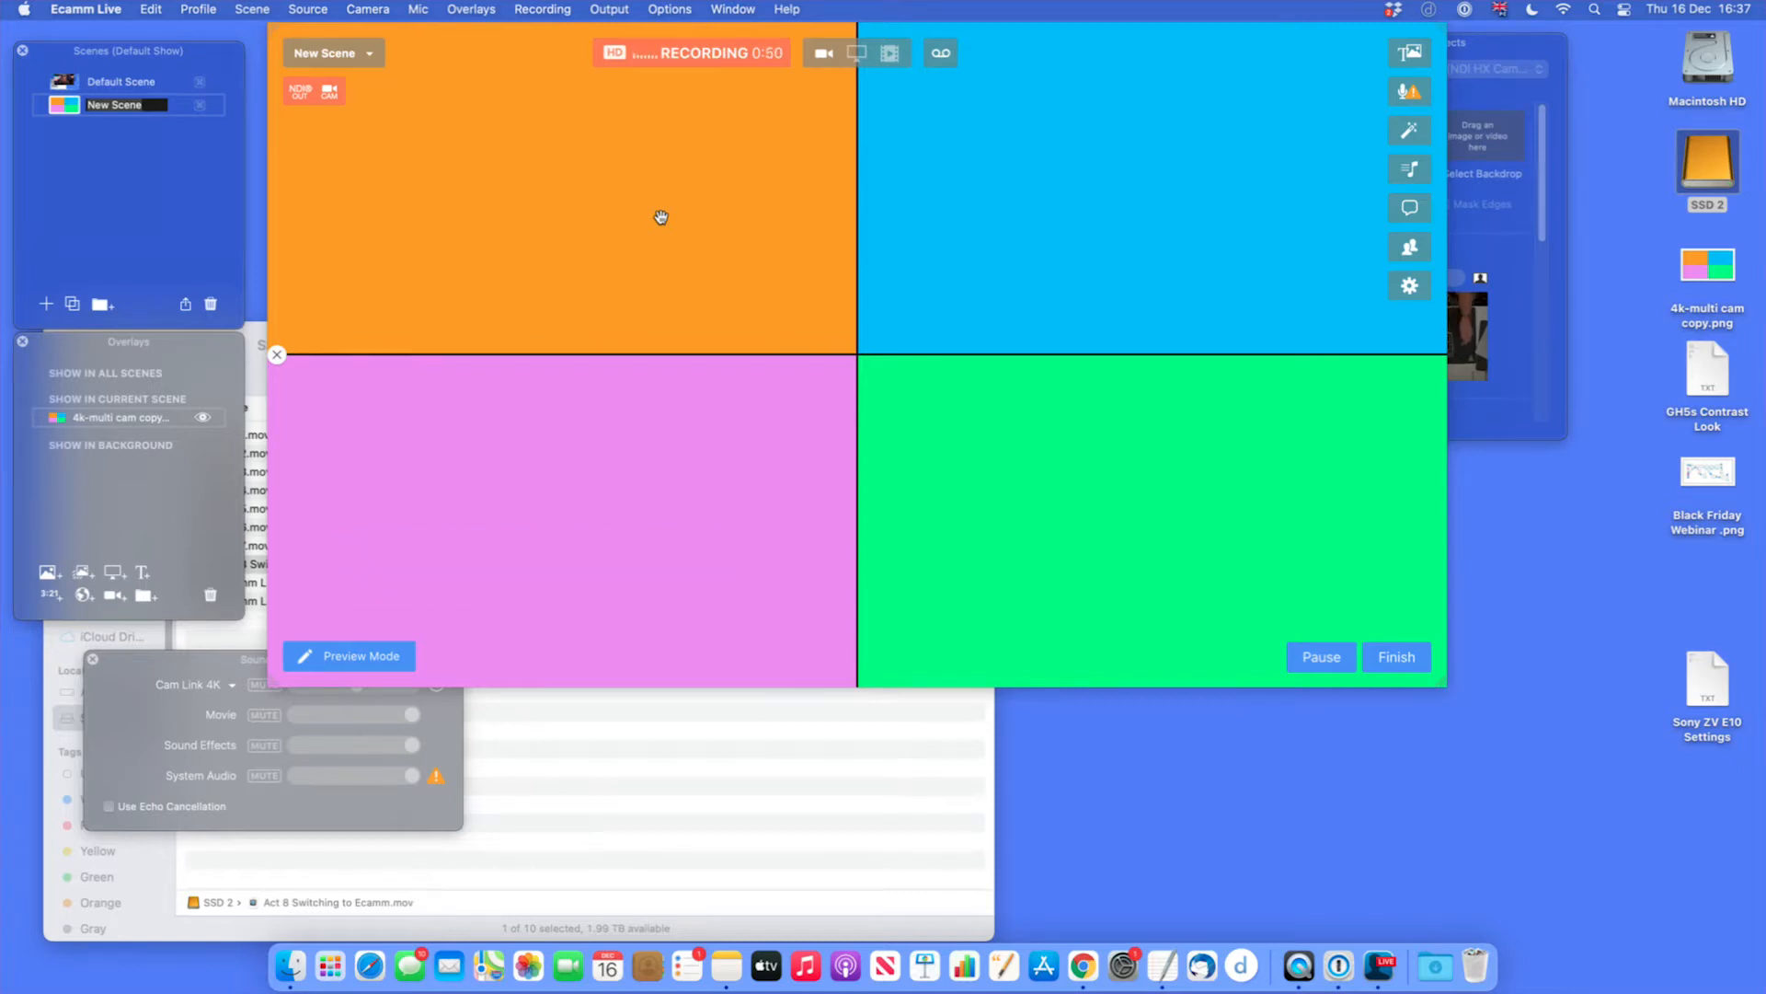
# Add a camera overlay filling the orange quadrant and set its source to Cam Link 4K
pyautogui.moveTo(572, 186)
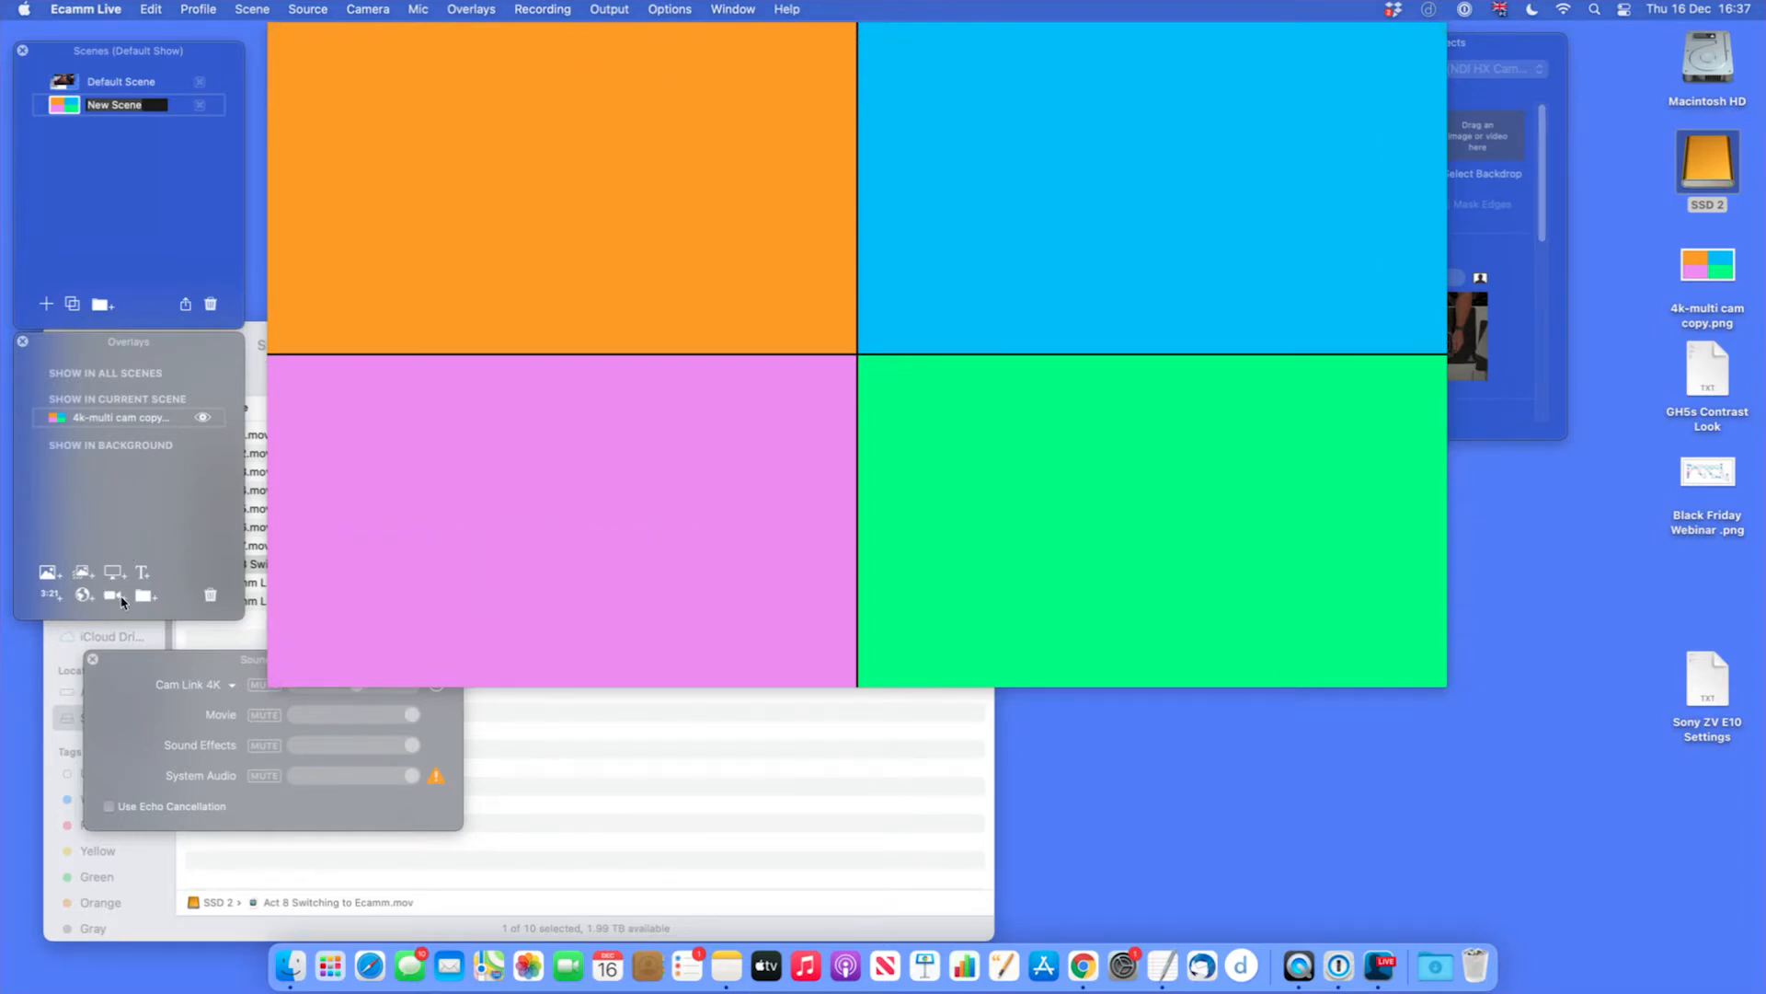
pyautogui.click(121, 599)
pyautogui.moveTo(850, 333); pyautogui.dragTo(478, 134)
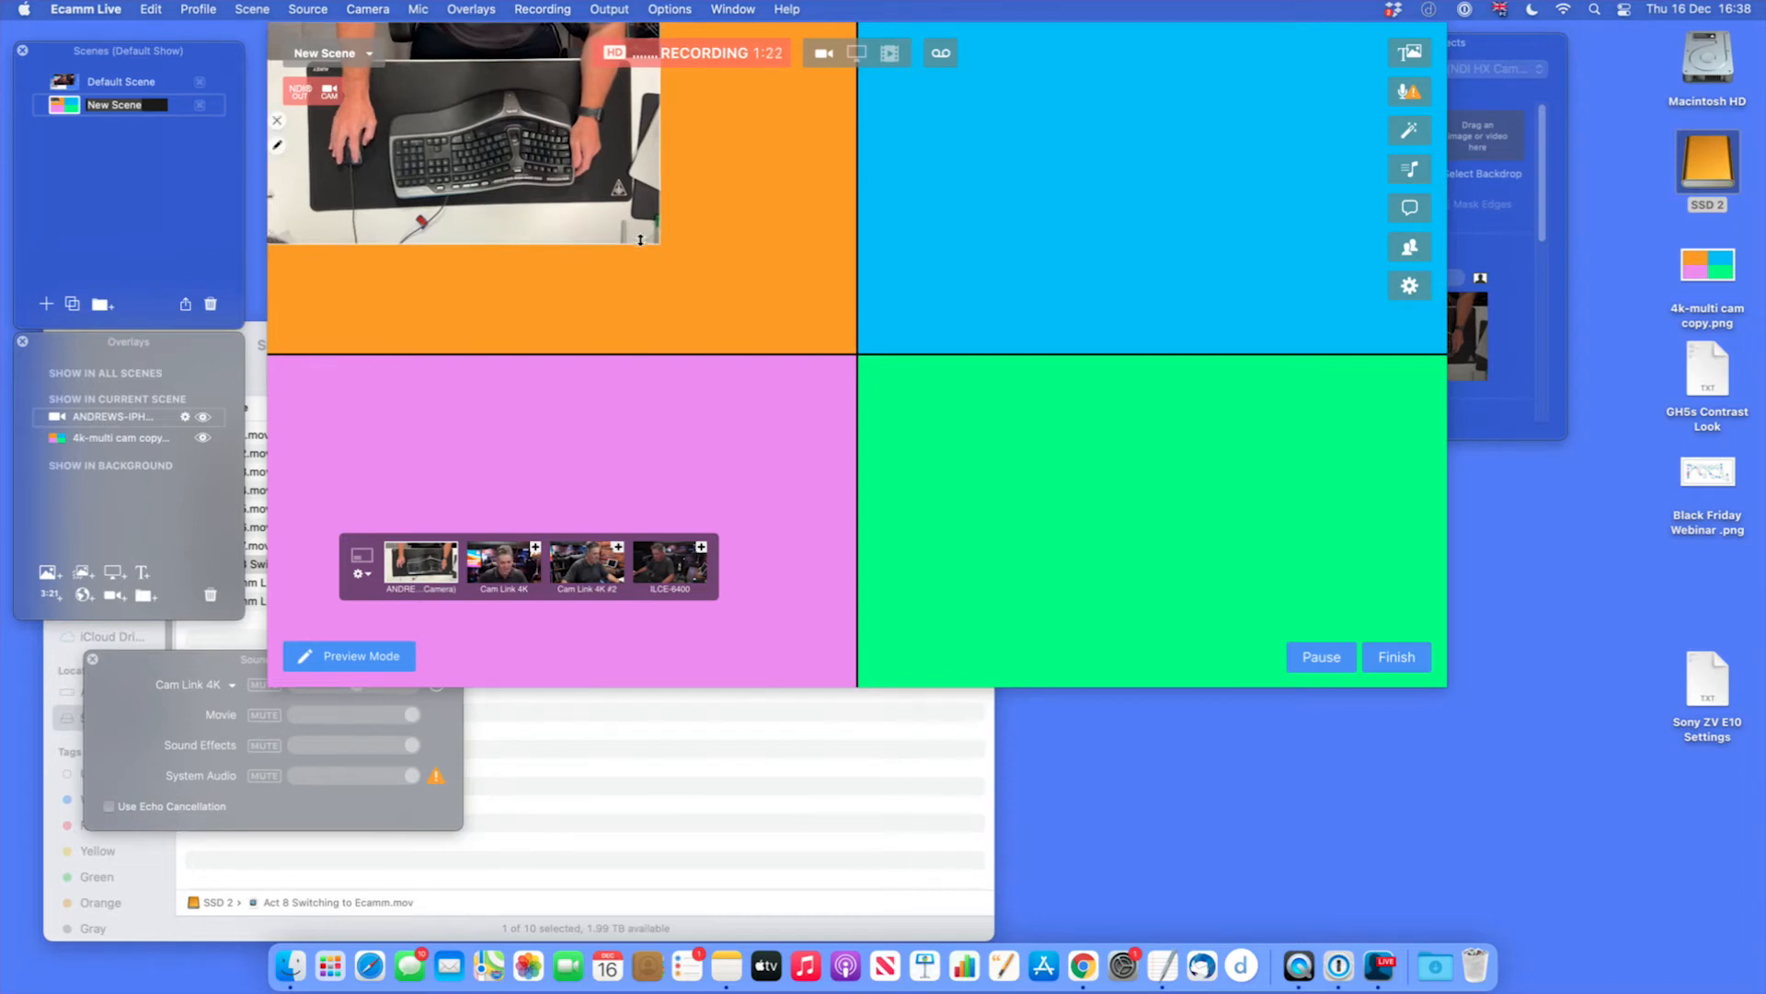
pyautogui.moveTo(653, 237); pyautogui.dragTo(851, 306)
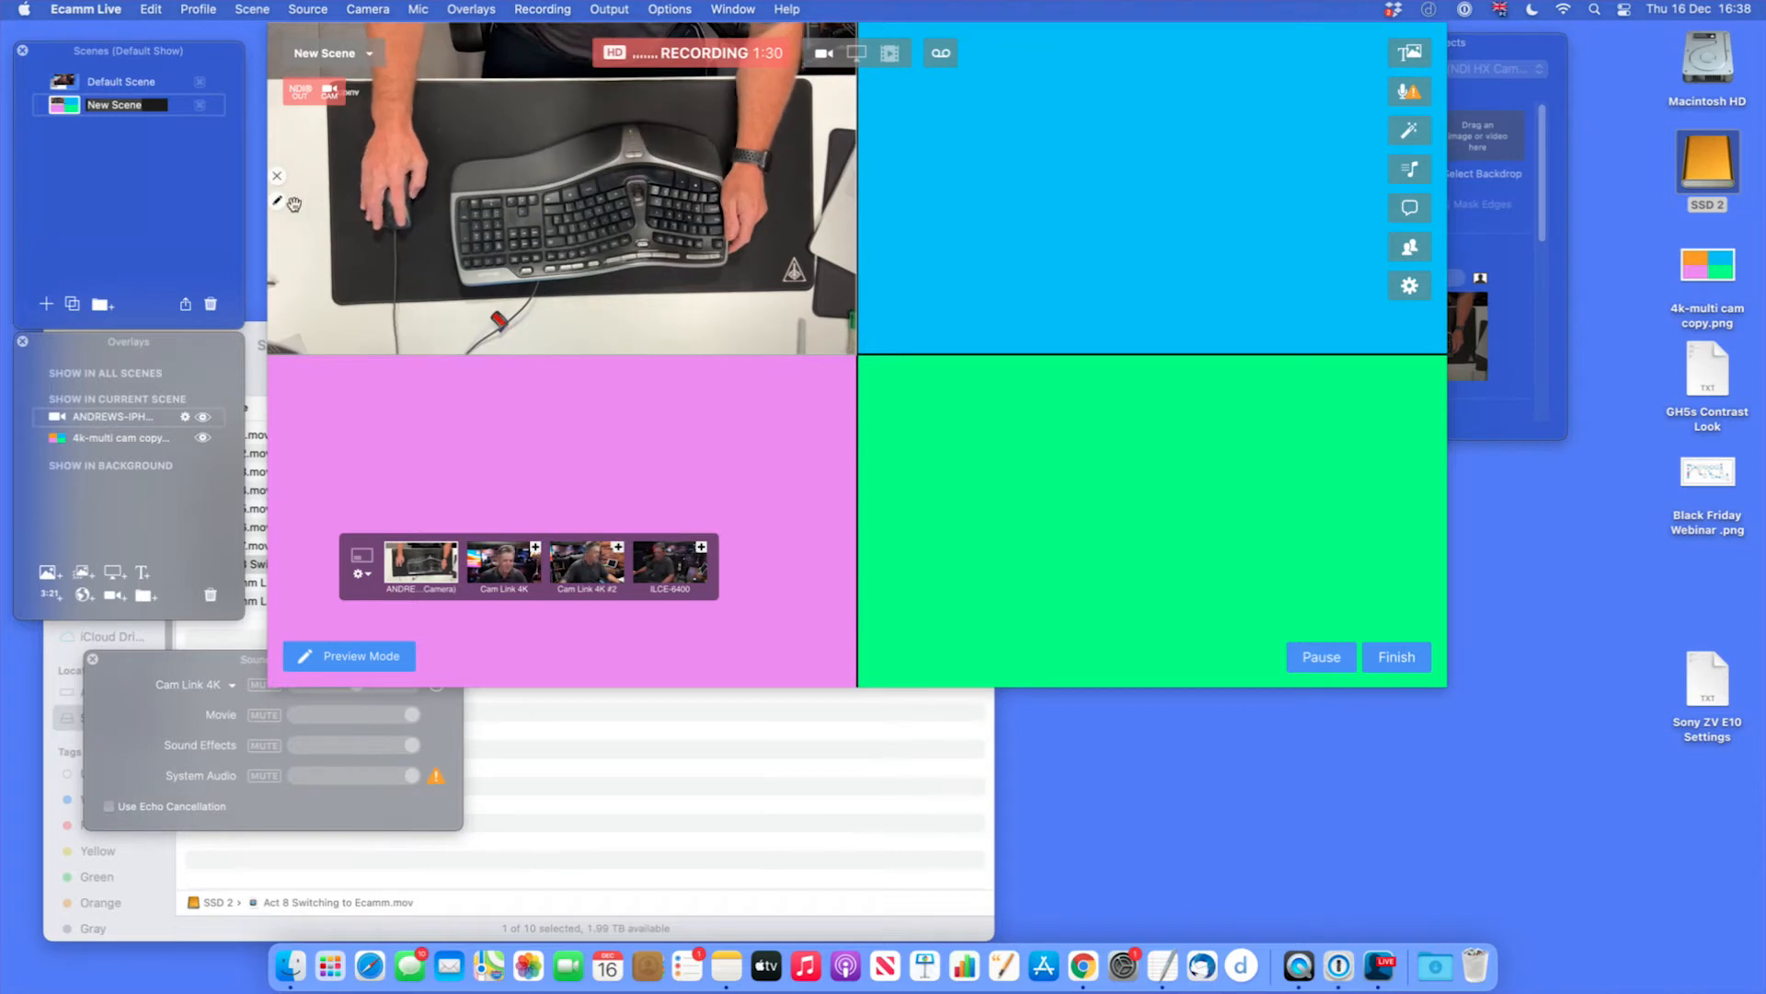
pyautogui.click(278, 202)
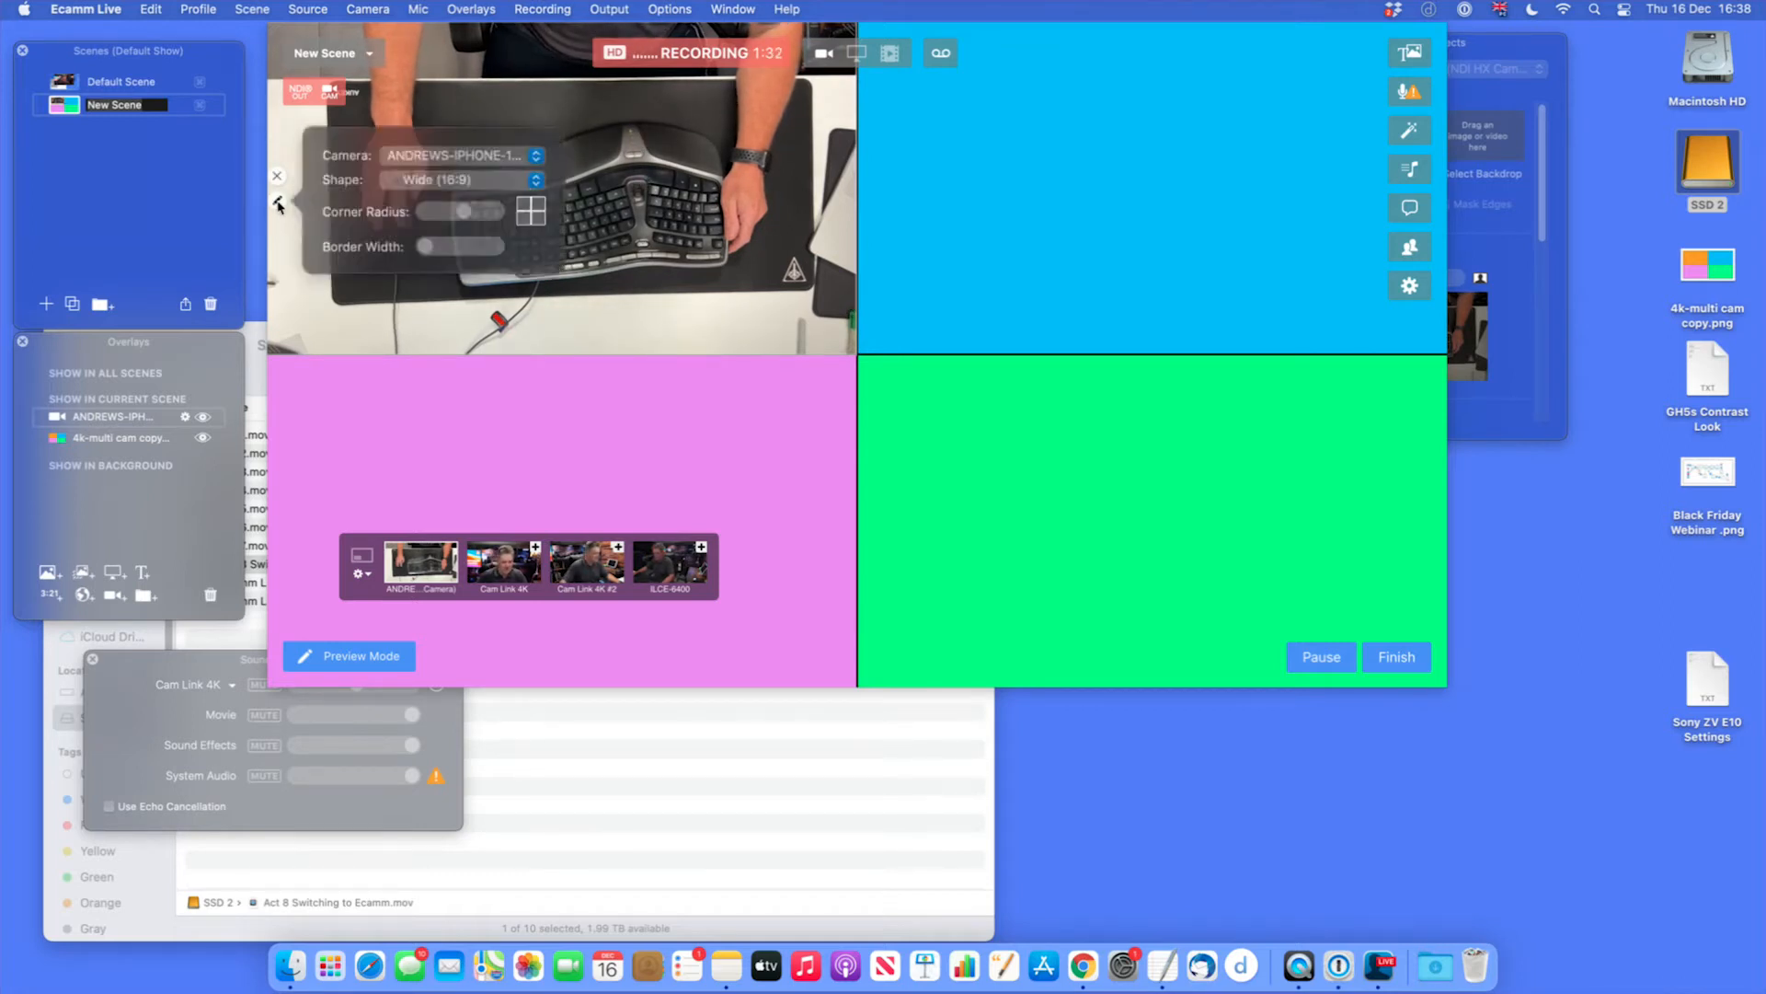
pyautogui.click(522, 161)
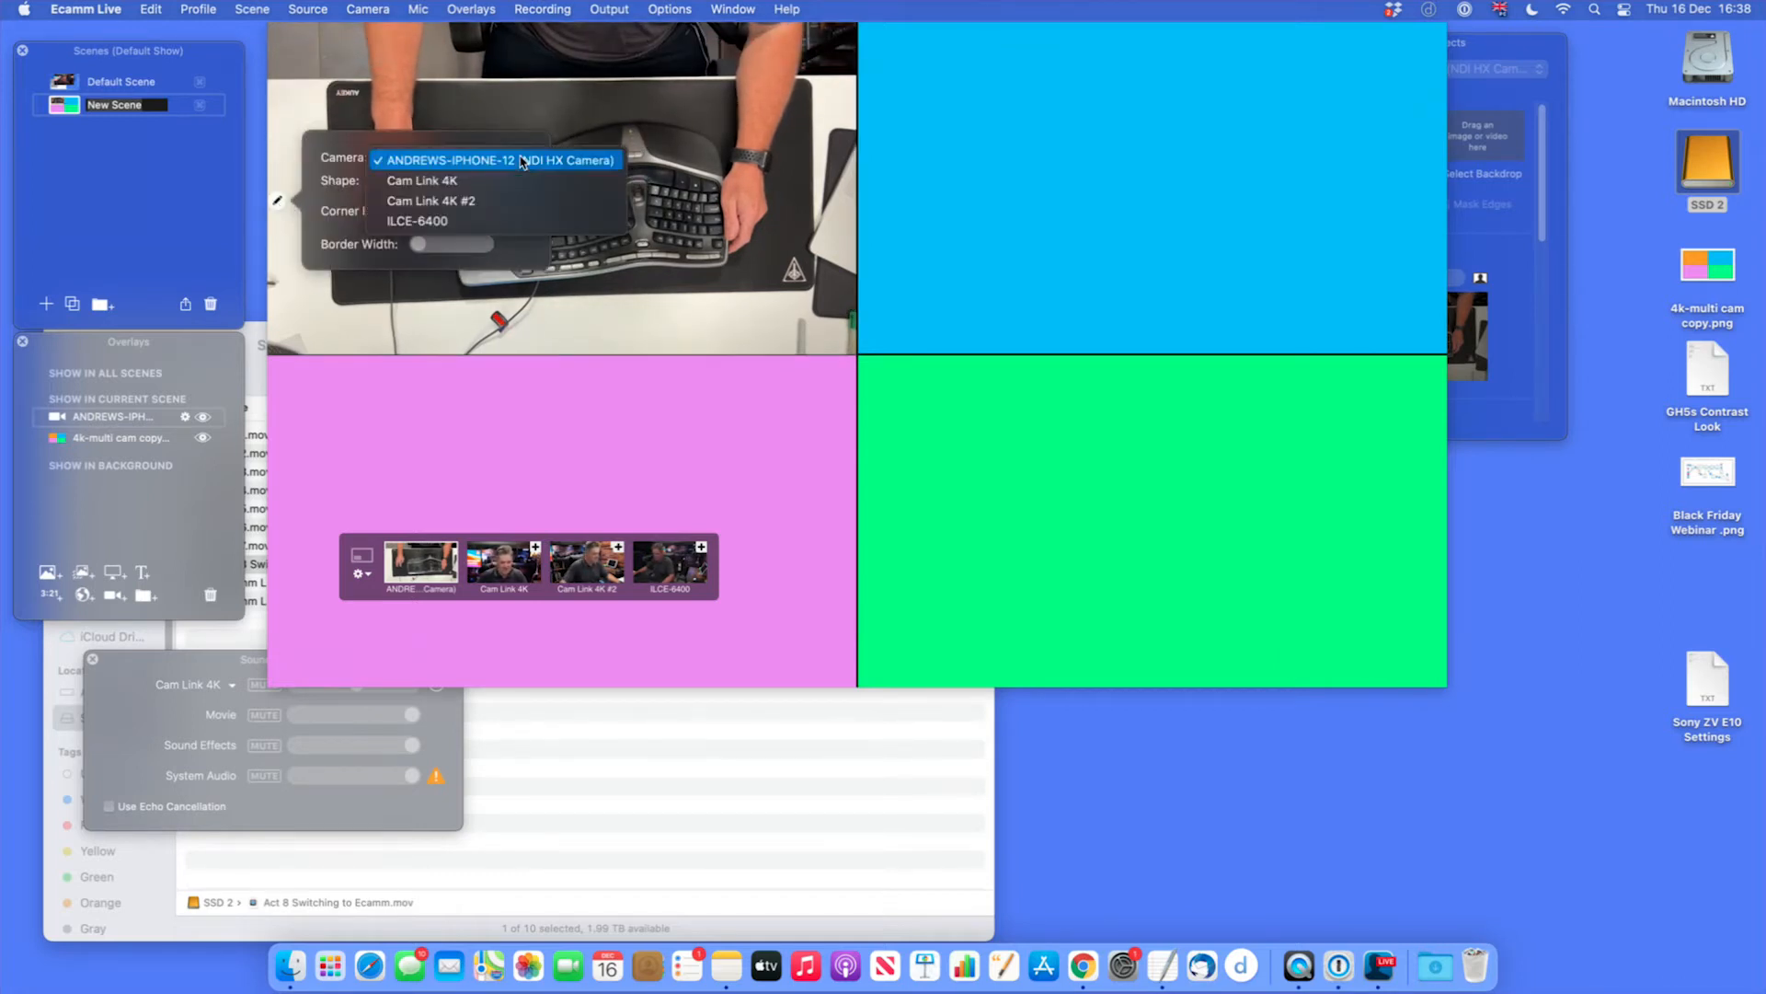
pyautogui.click(516, 179)
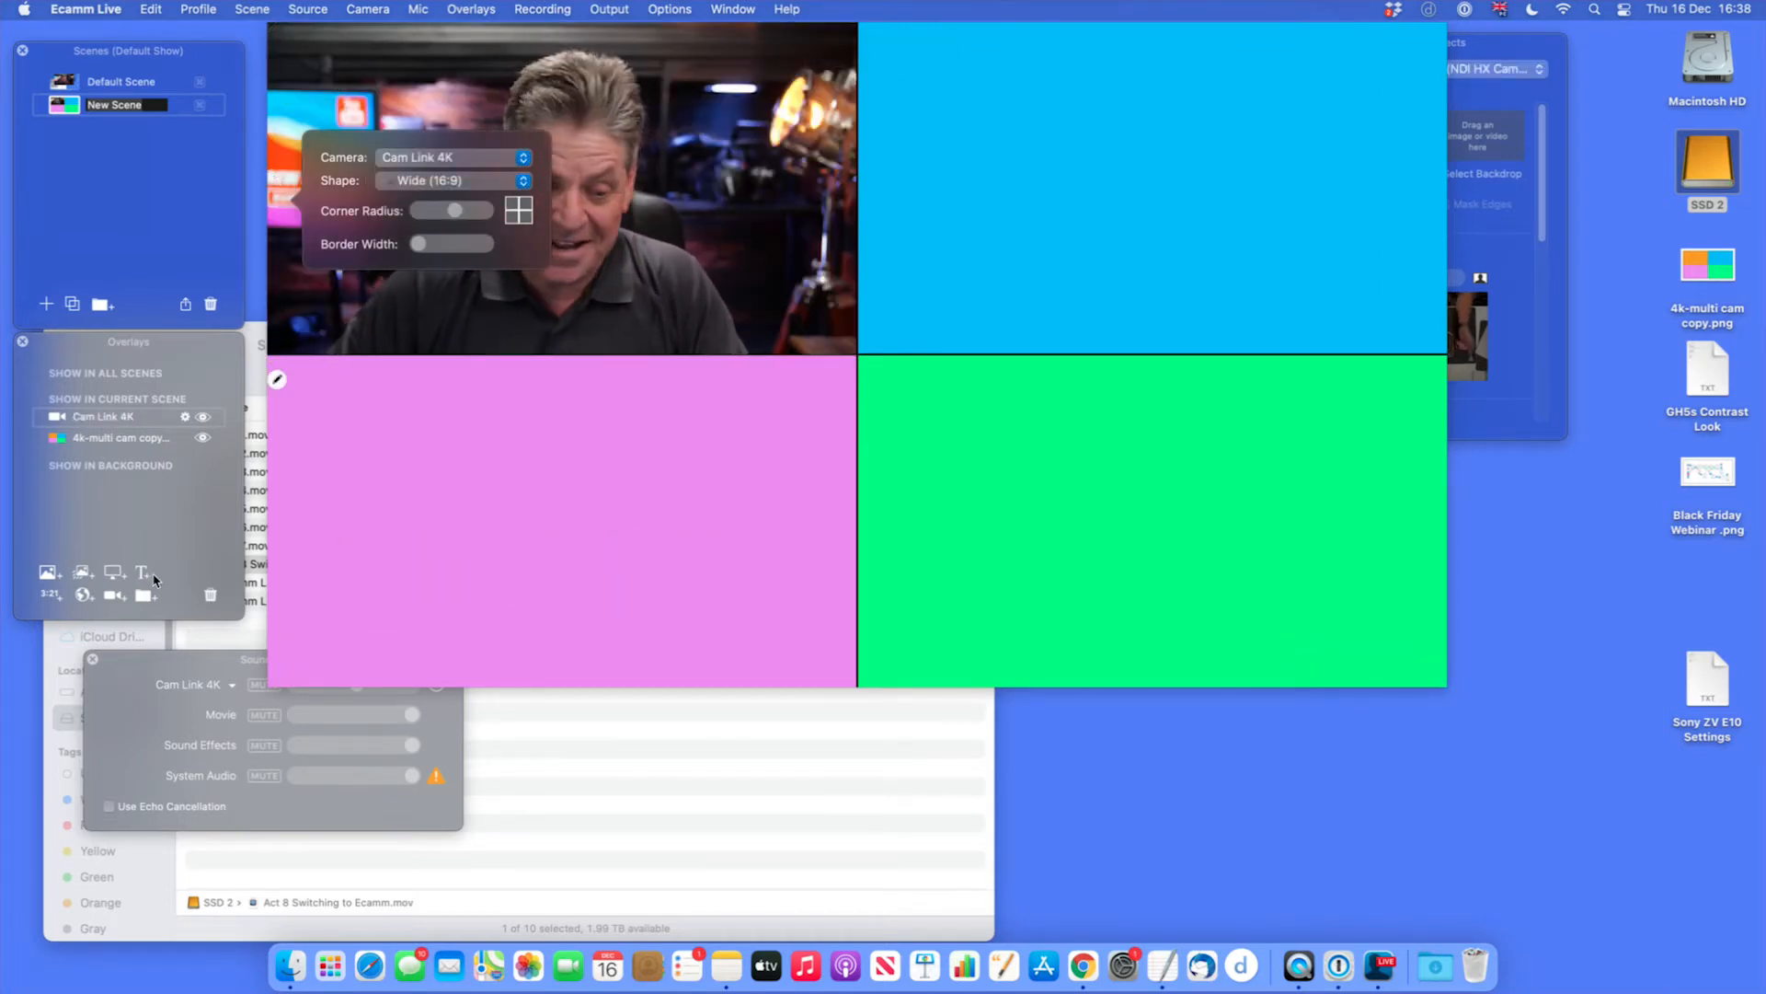
# Add a second camera overlay filling the blue quadrant and set its source to Cam Link 4K #2
pyautogui.click(118, 599)
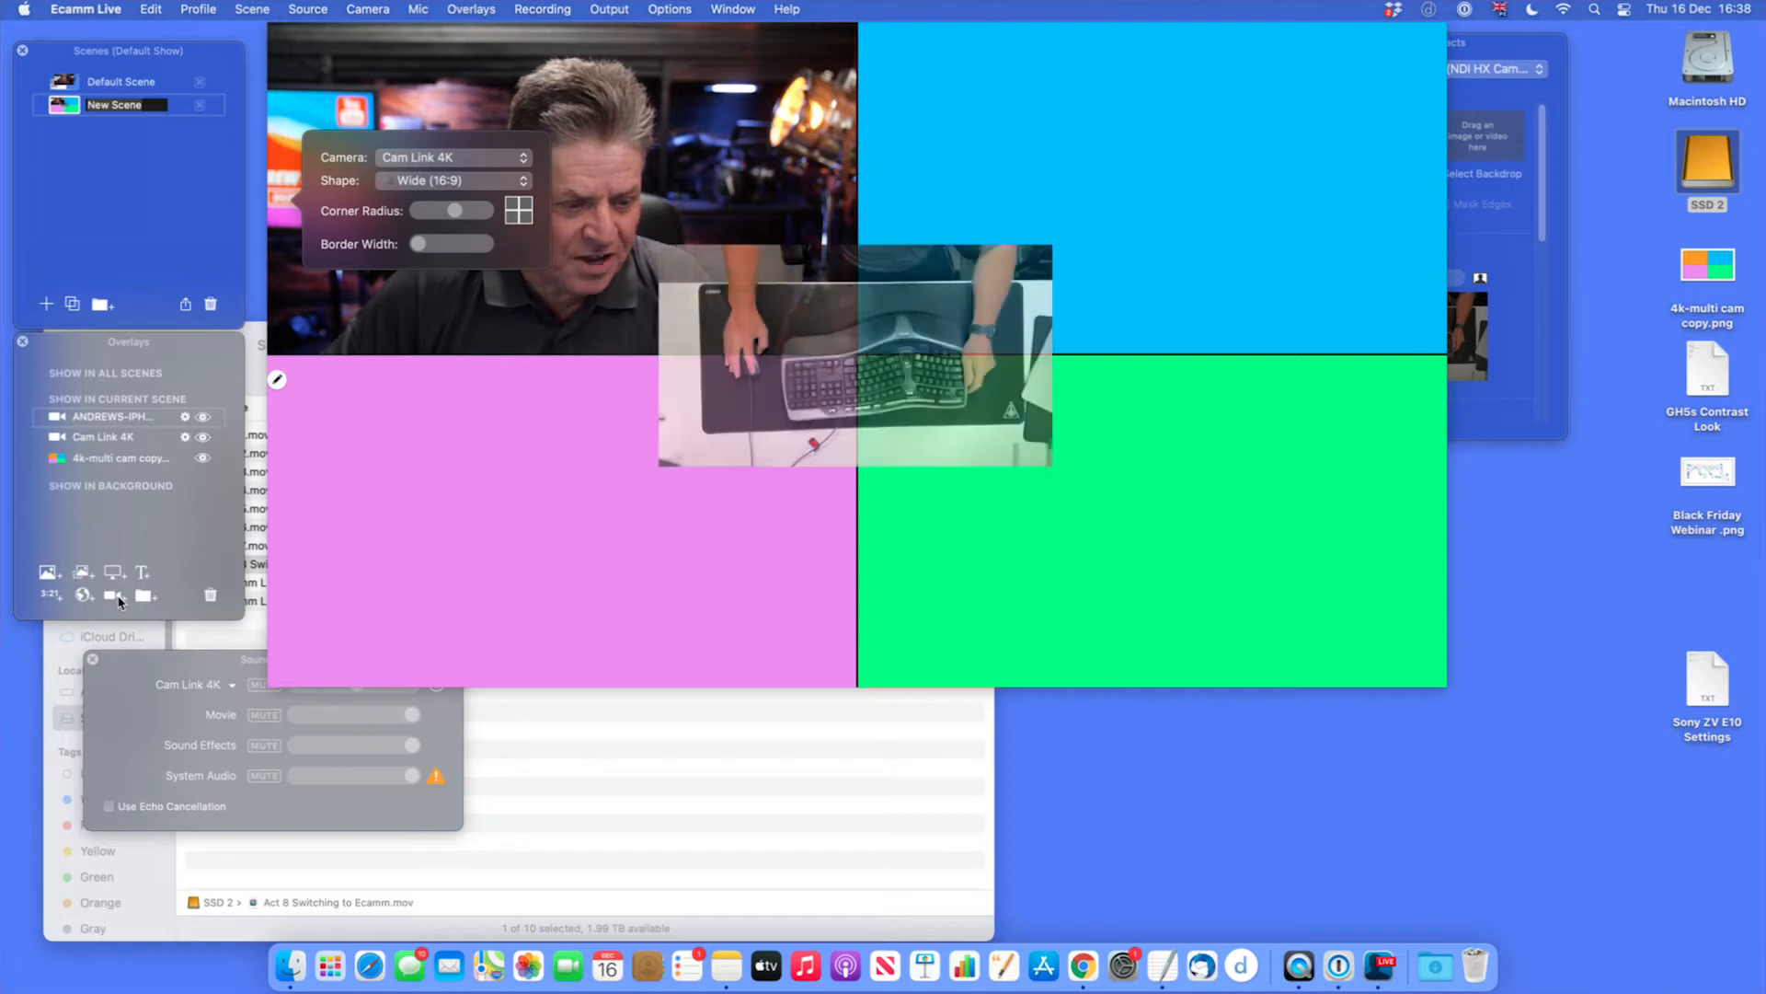
pyautogui.moveTo(852, 368); pyautogui.dragTo(1052, 143)
pyautogui.moveTo(1247, 239); pyautogui.dragTo(1443, 353)
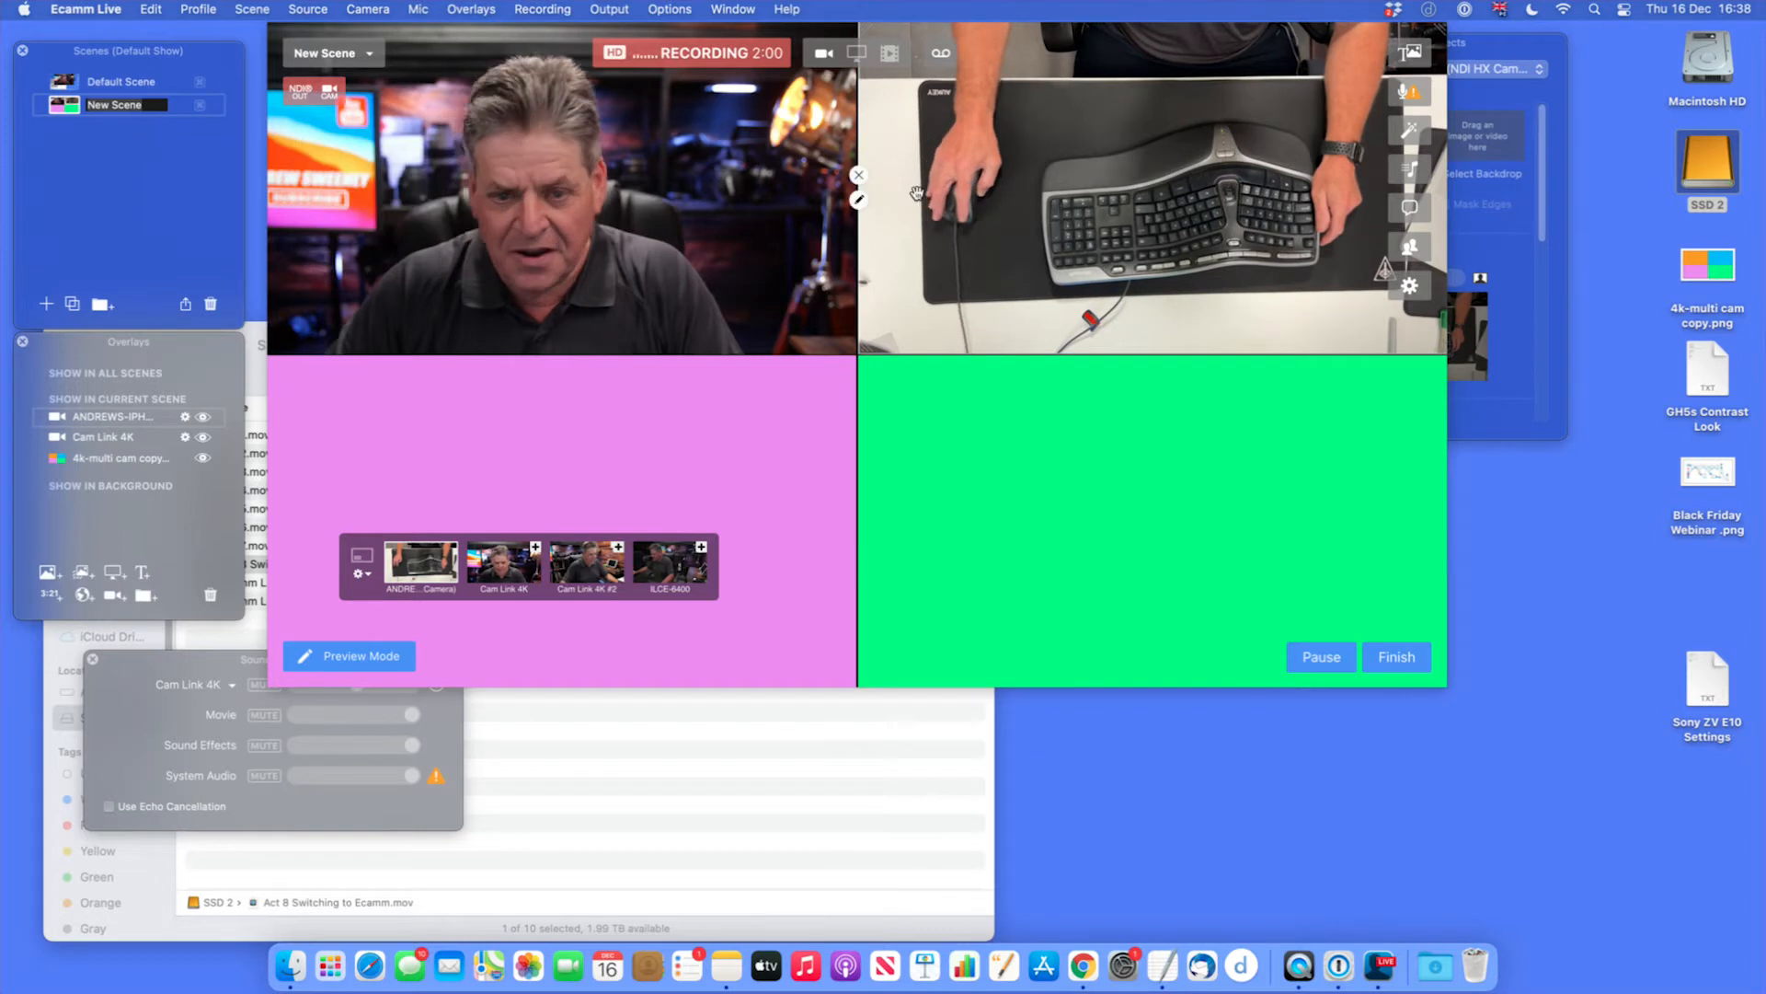
pyautogui.click(858, 199)
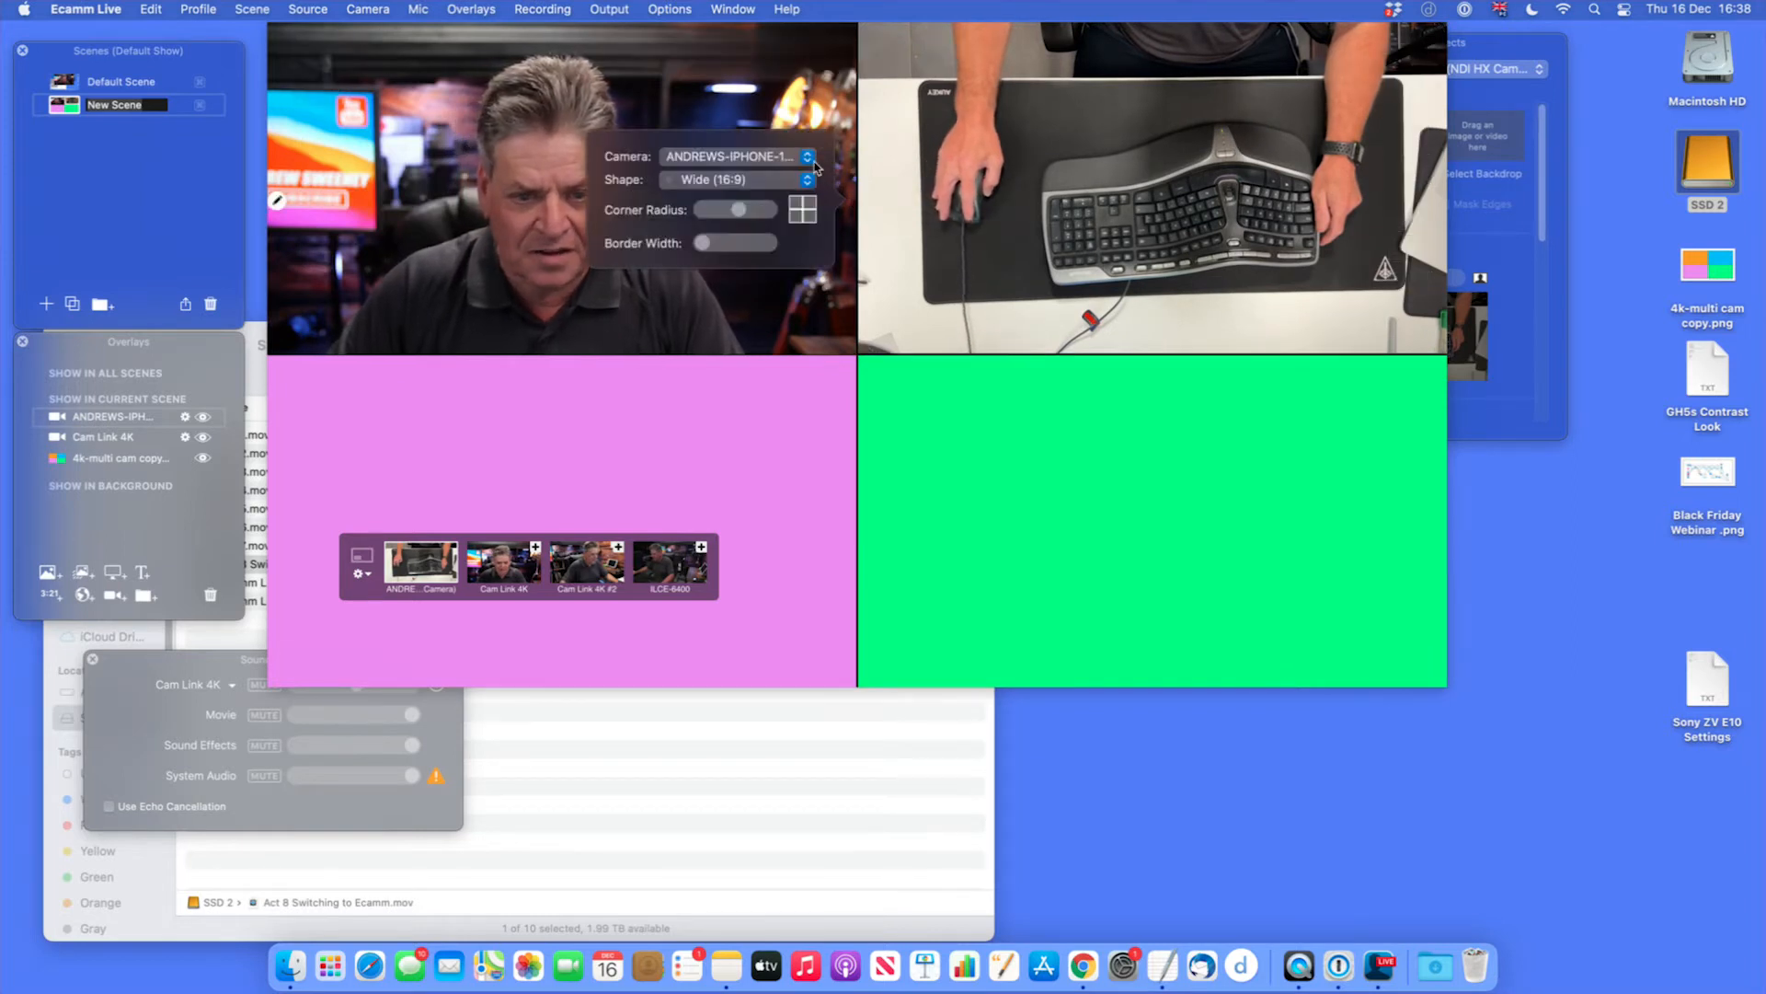
pyautogui.click(810, 158)
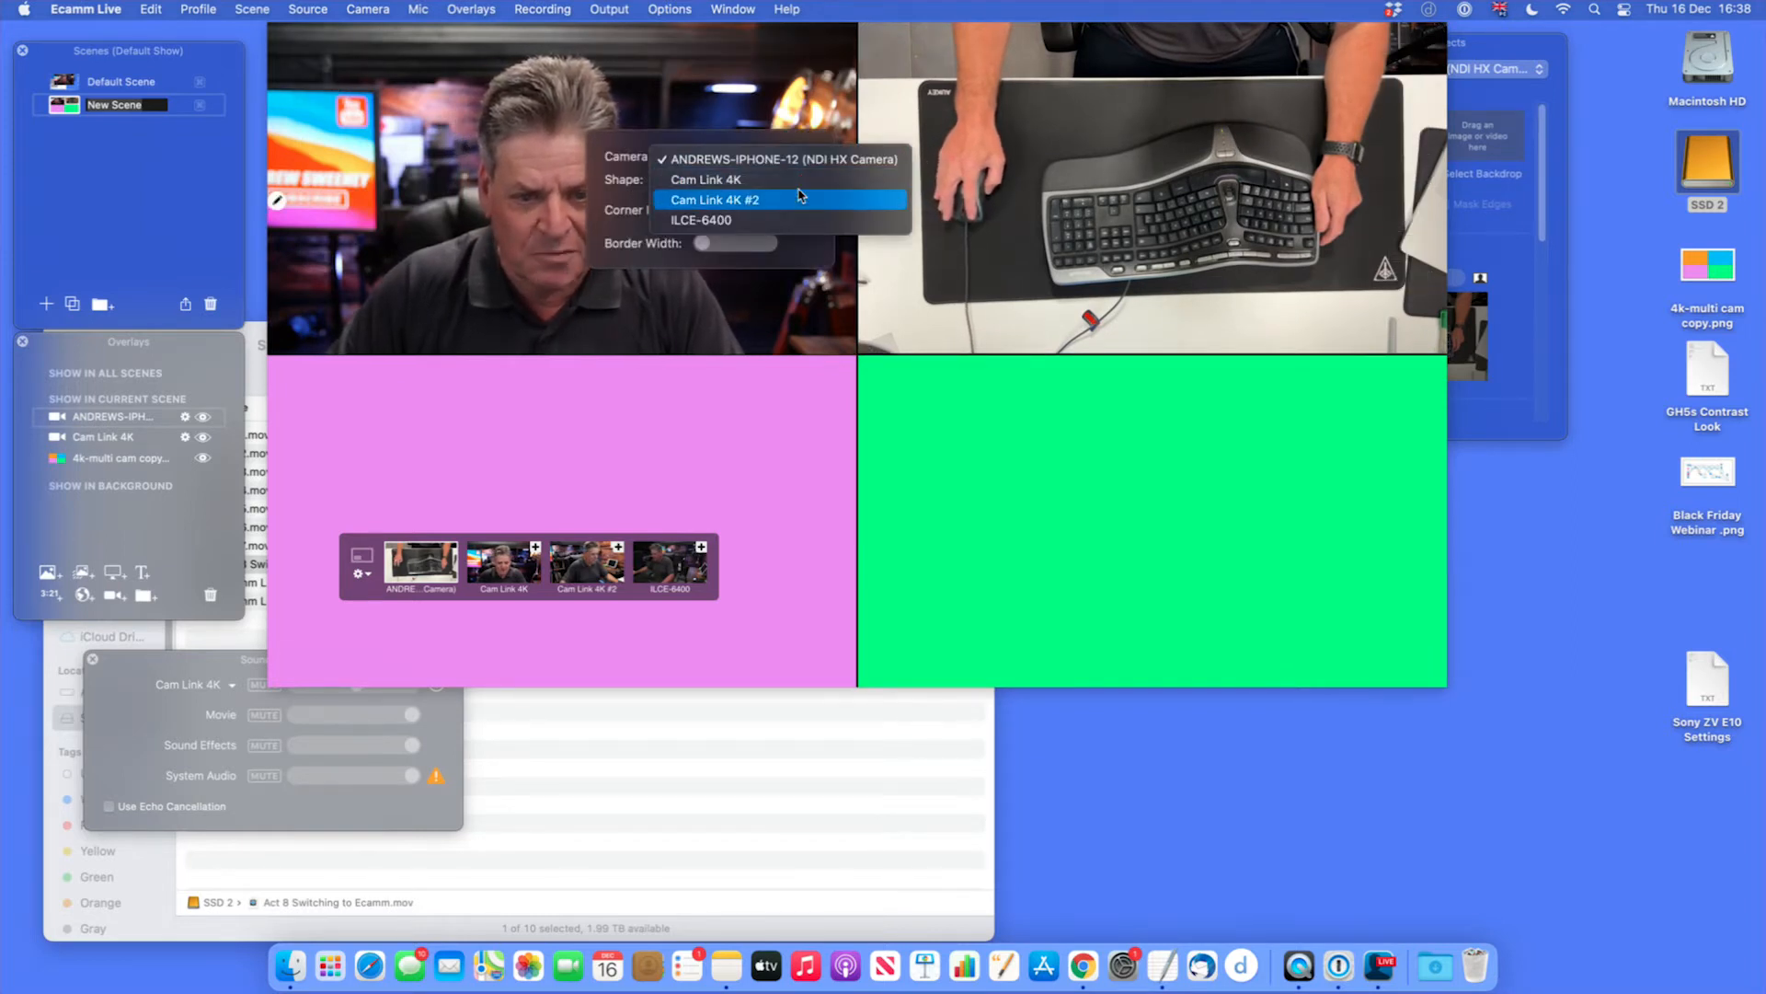
pyautogui.click(800, 199)
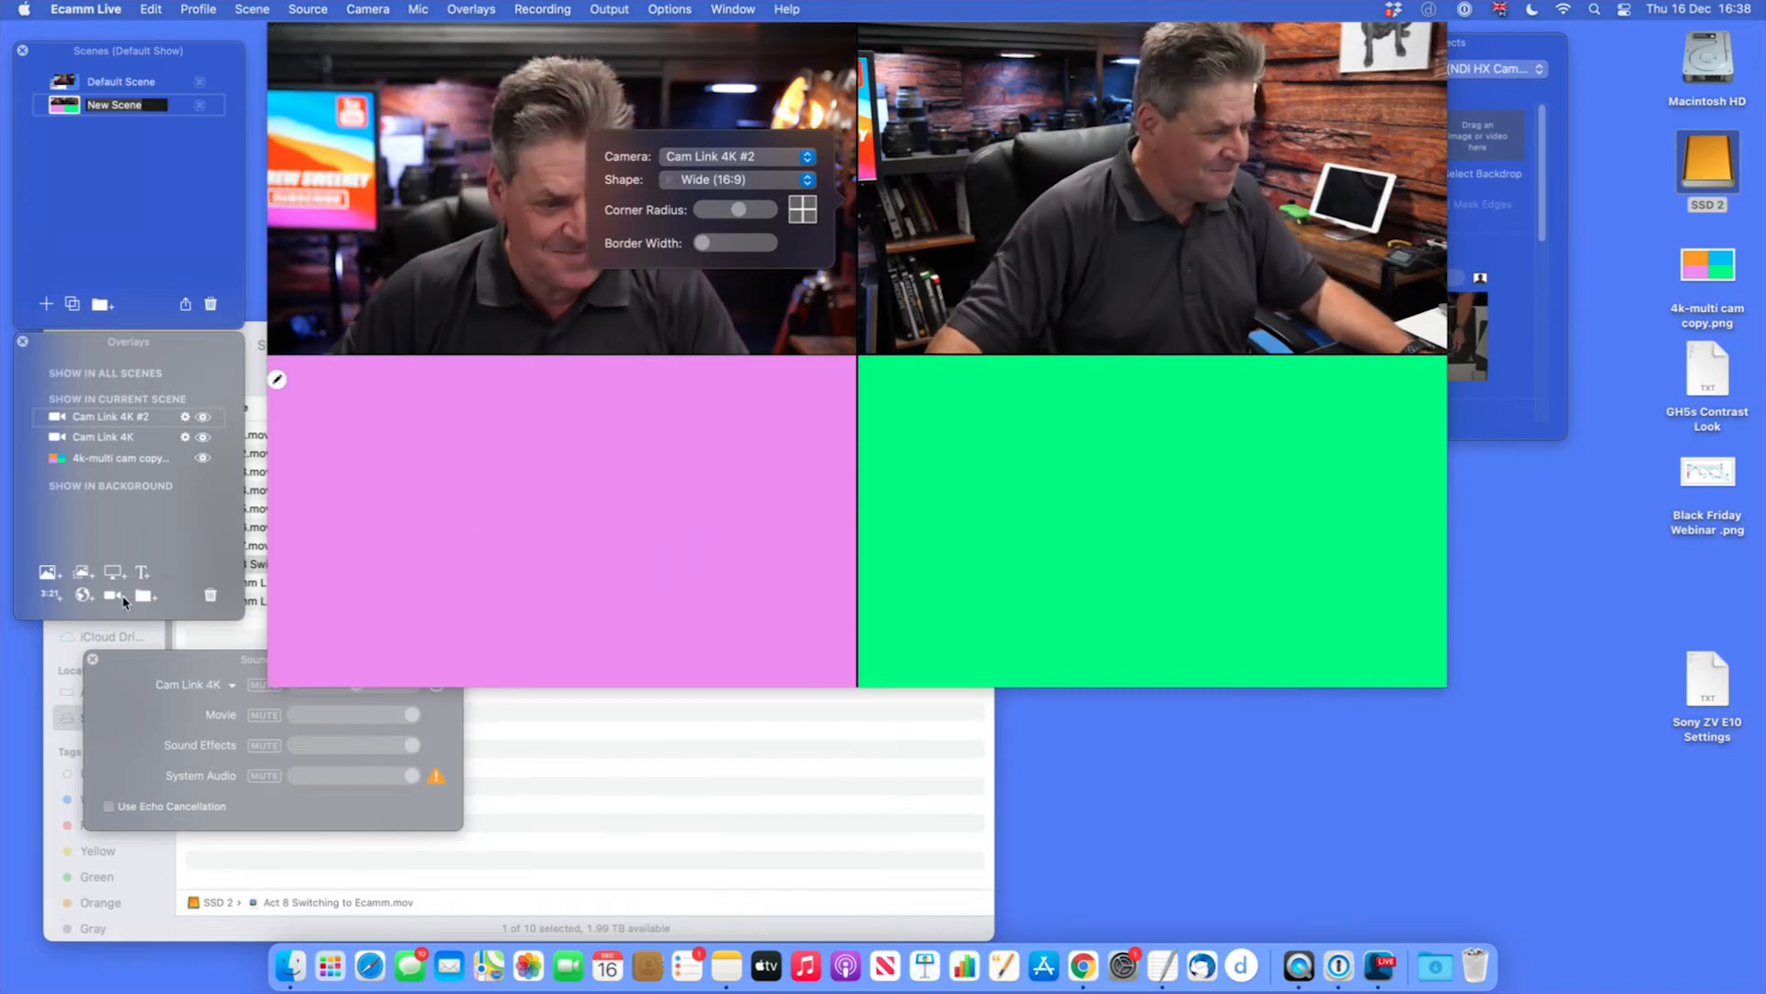
# Add a third camera overlay filling the pink quadrant and set its source to ILCE-6400
pyautogui.click(123, 598)
pyautogui.moveTo(657, 349); pyautogui.dragTo(624, 540)
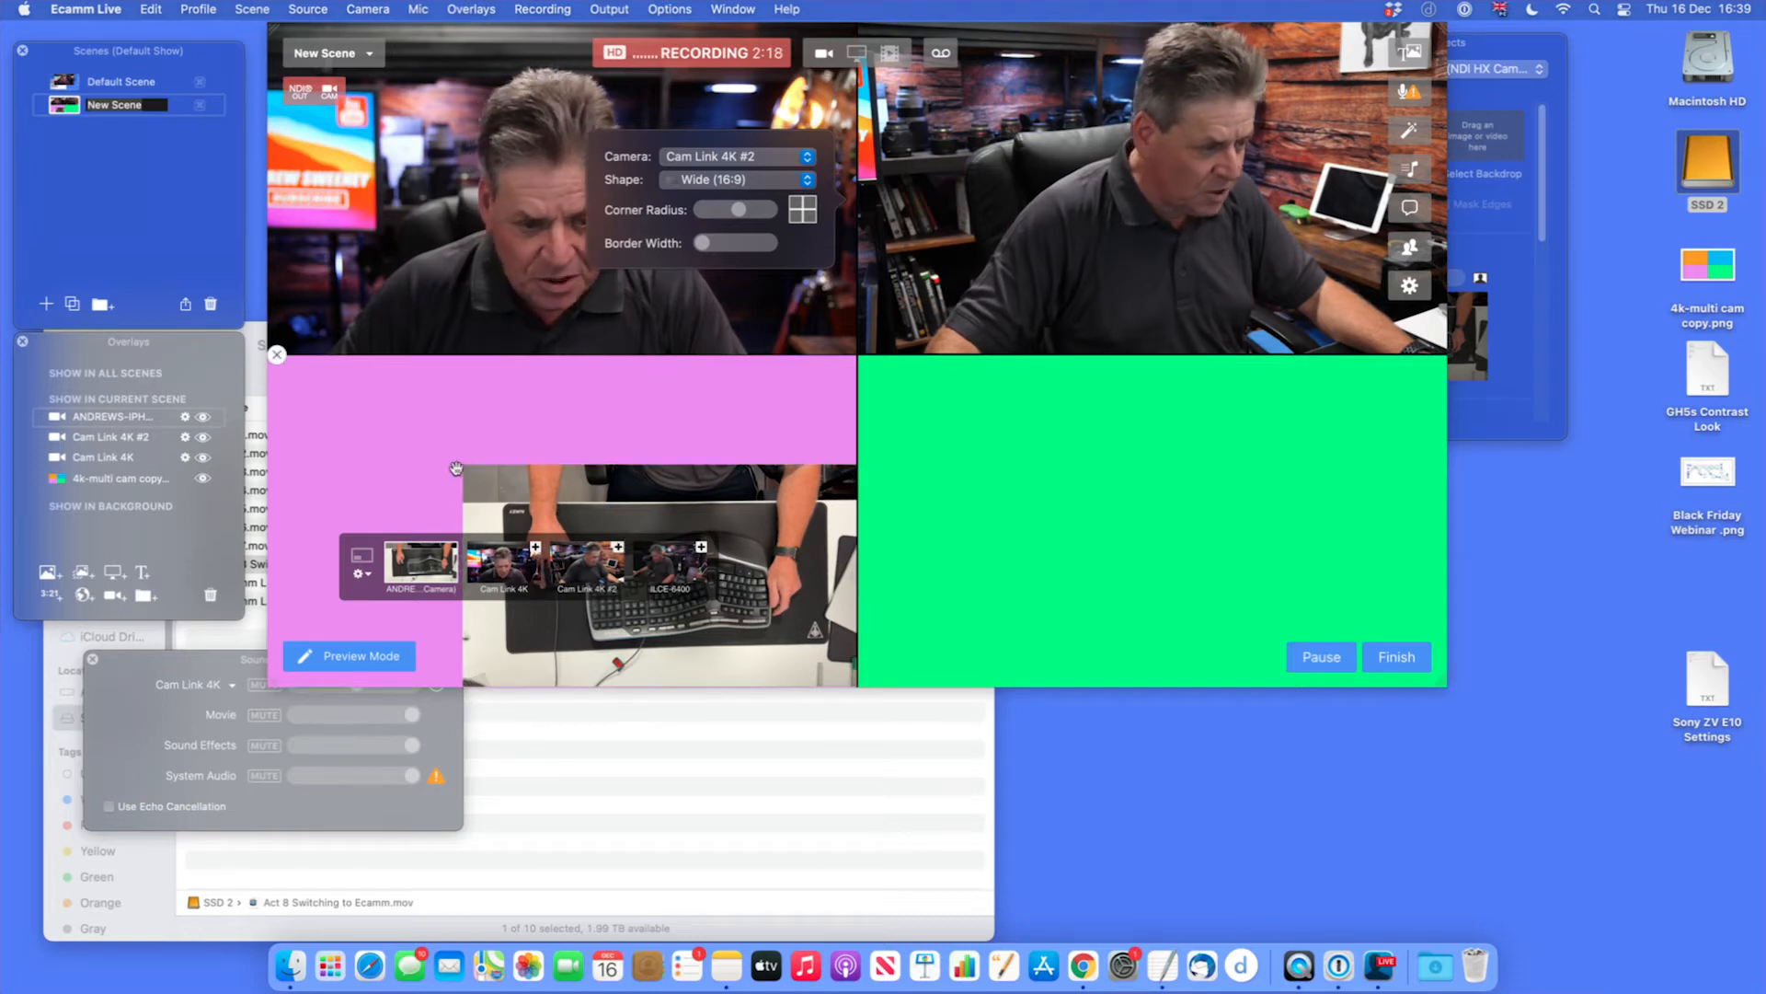
pyautogui.moveTo(464, 469); pyautogui.dragTo(265, 371)
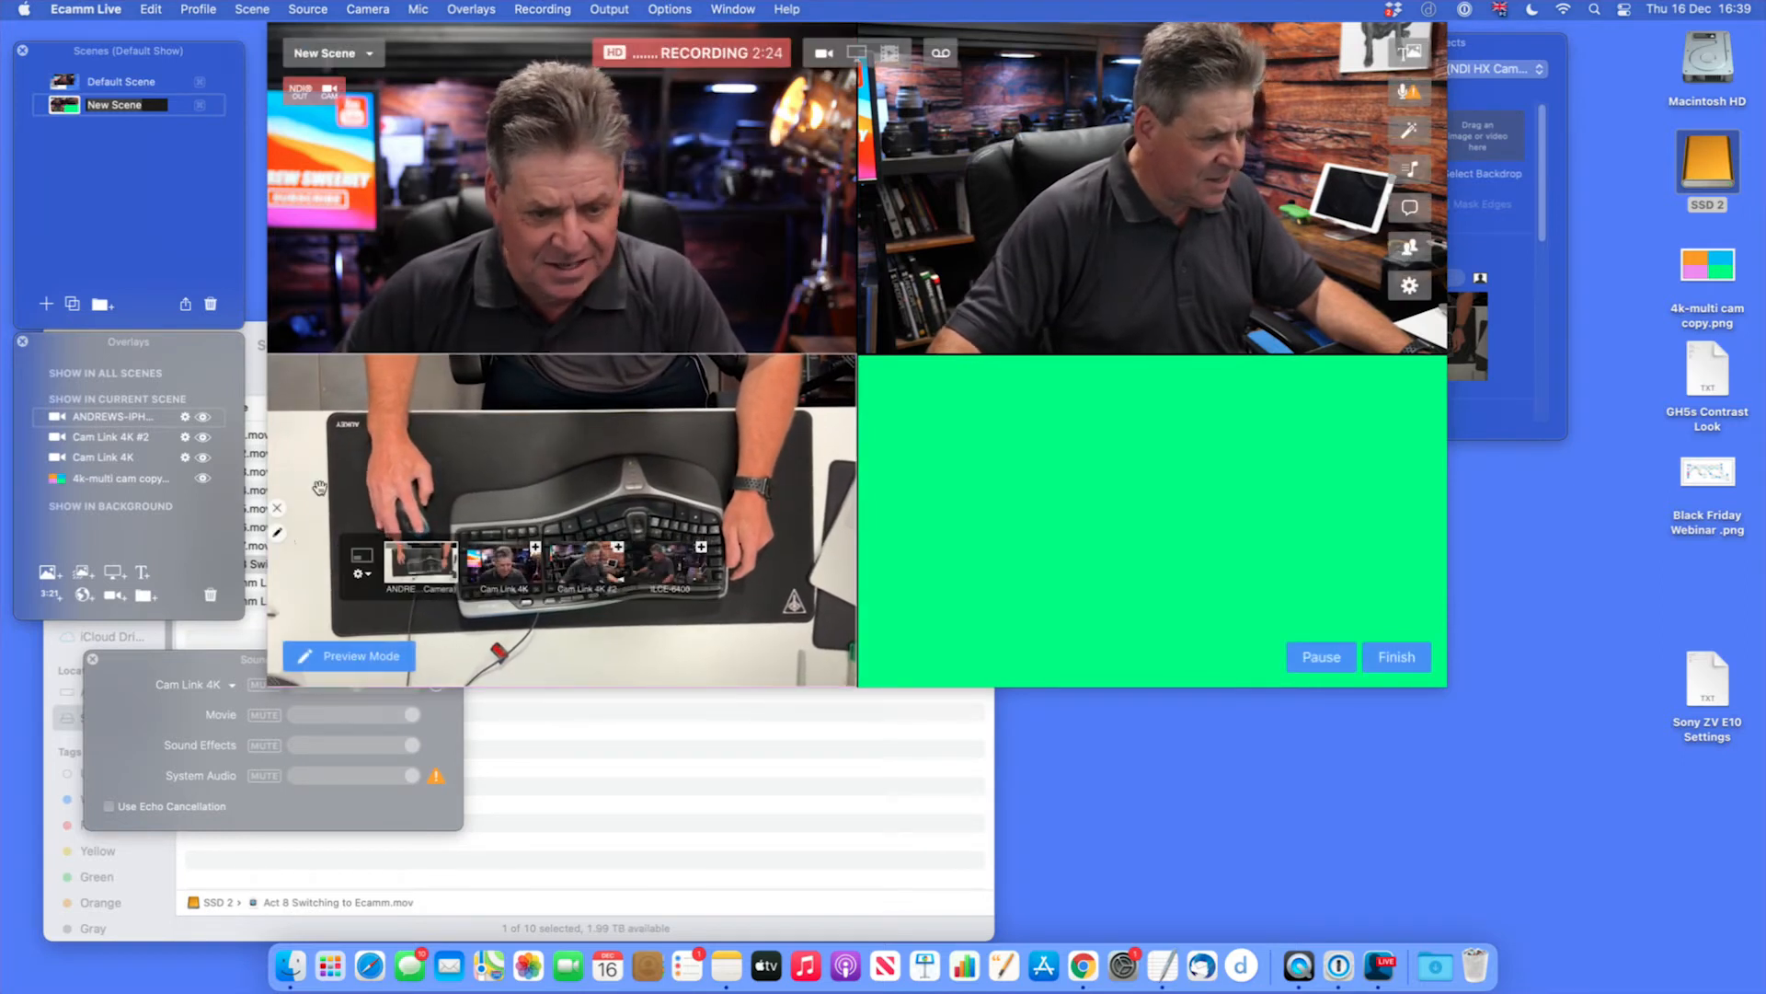
pyautogui.click(279, 533)
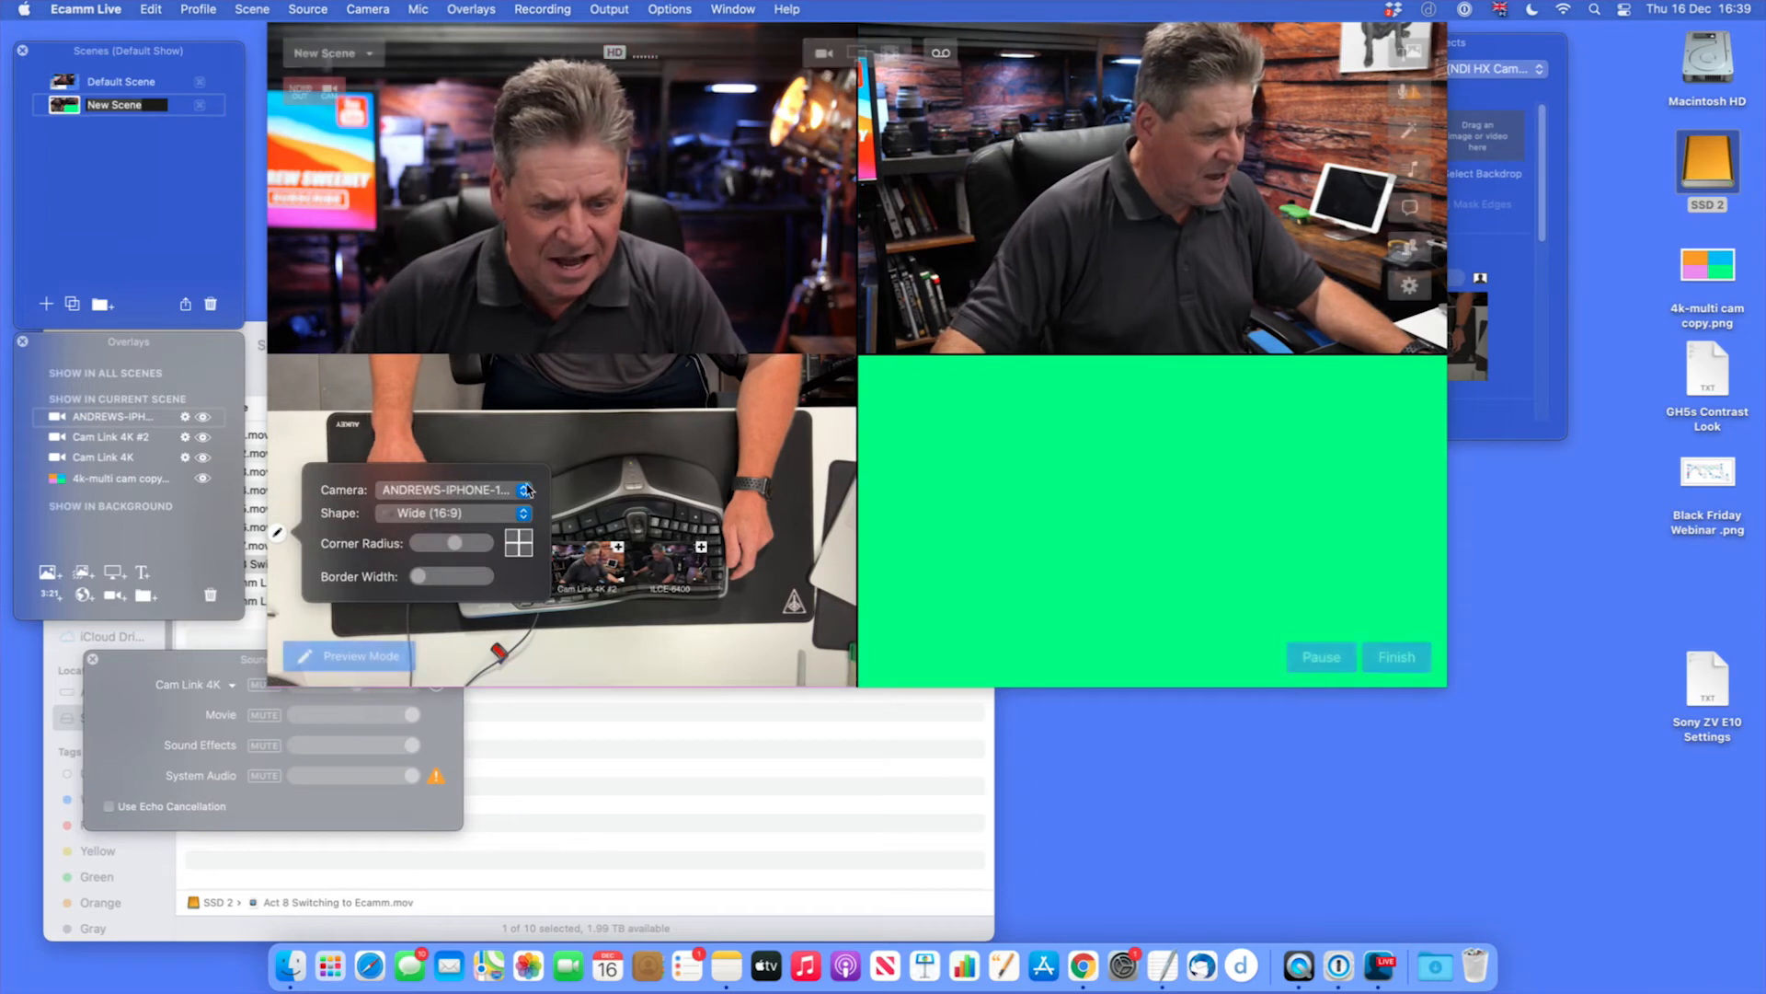
pyautogui.click(488, 492)
pyautogui.click(512, 552)
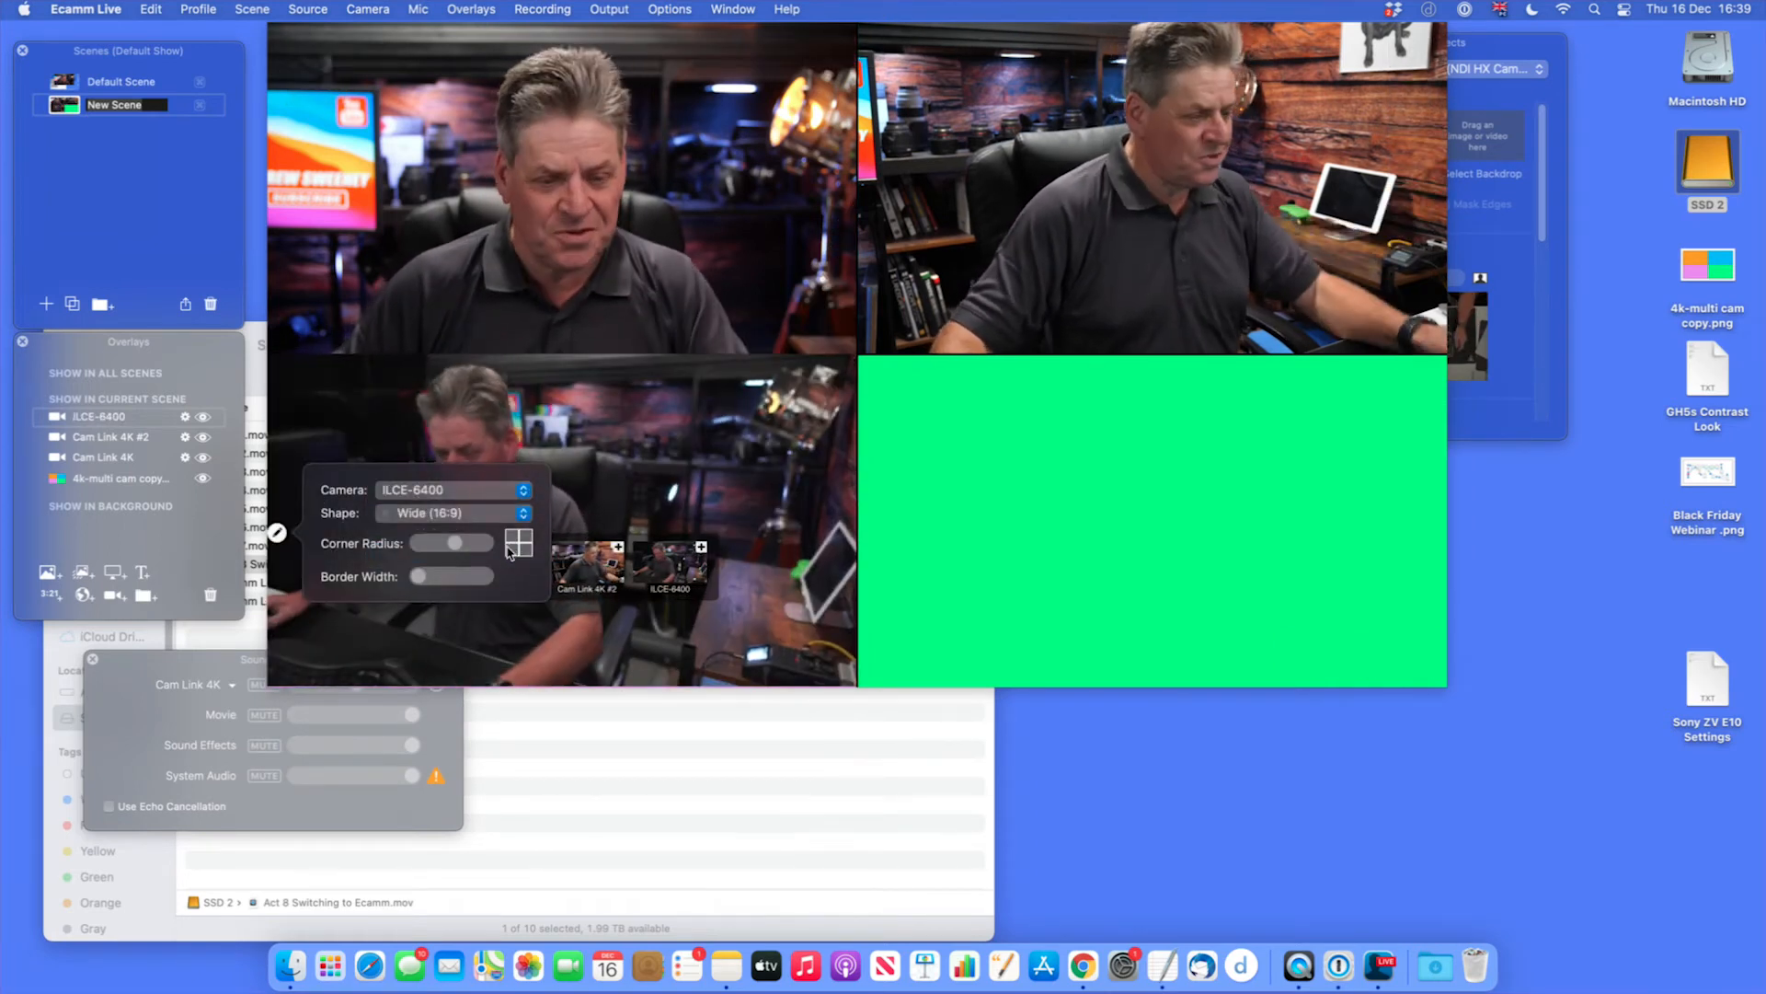
# Add a fourth camera overlay showing the iPhone NDI HX camera and fit it to the green quadrant
pyautogui.click(122, 595)
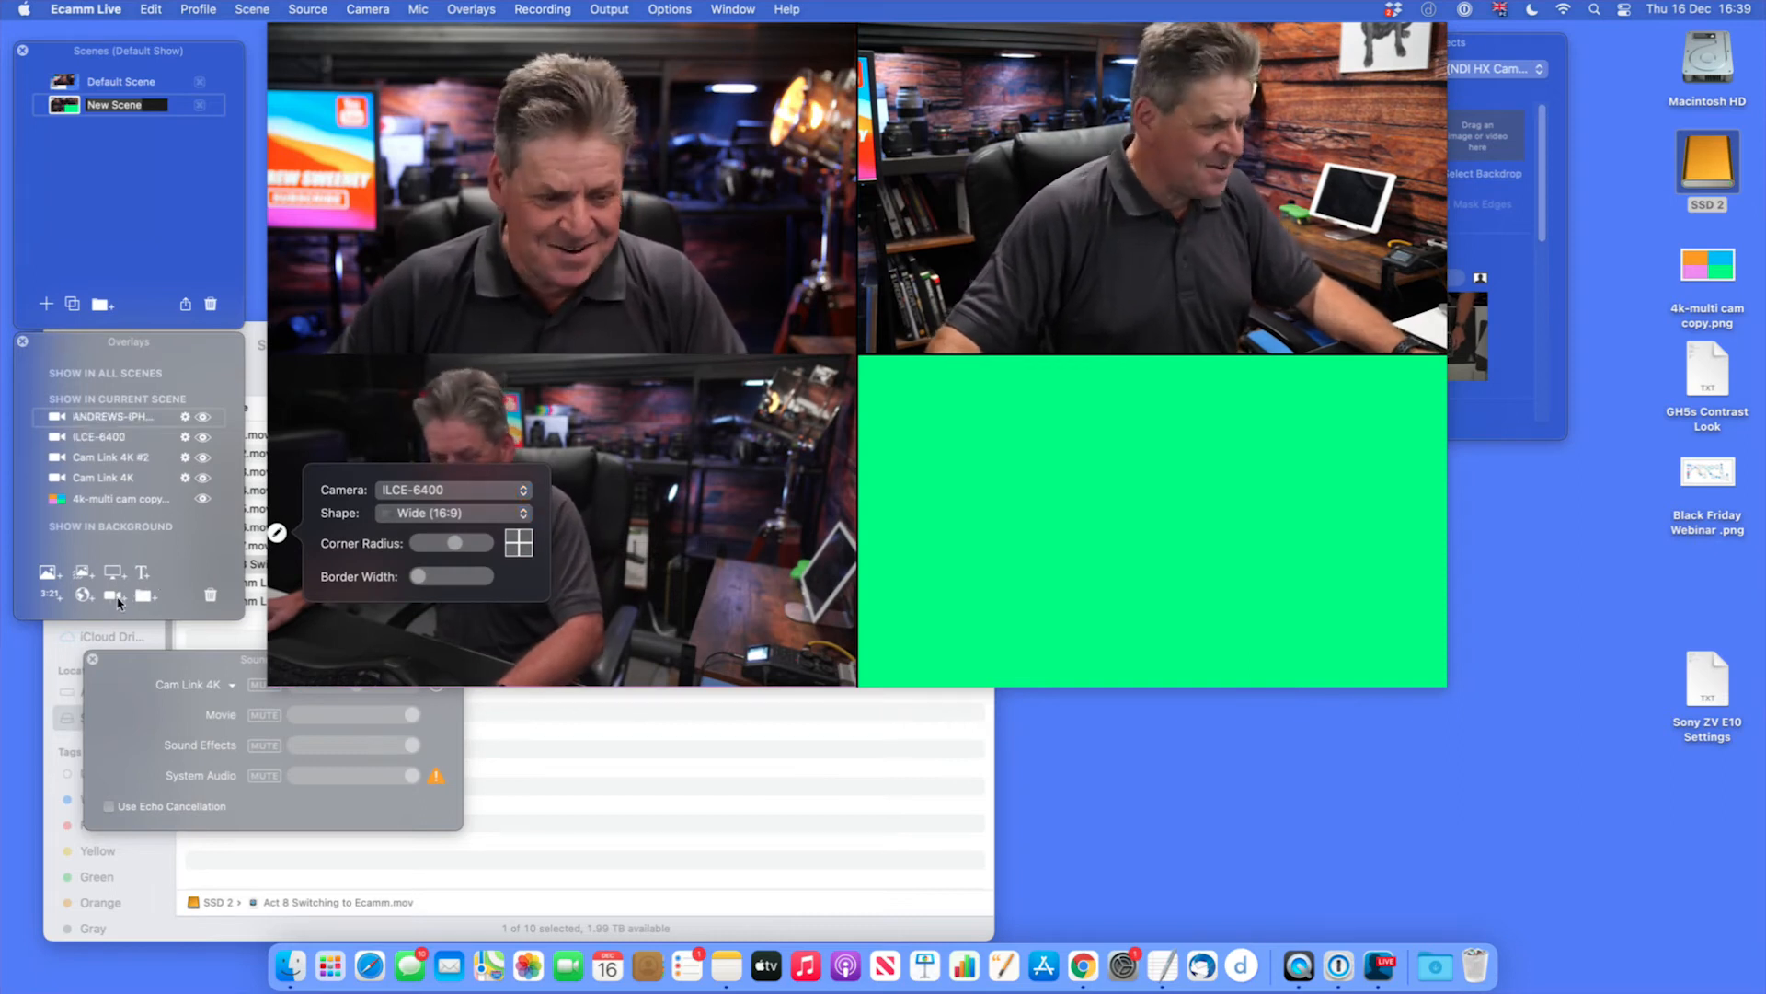
pyautogui.moveTo(840, 355); pyautogui.dragTo(1238, 578)
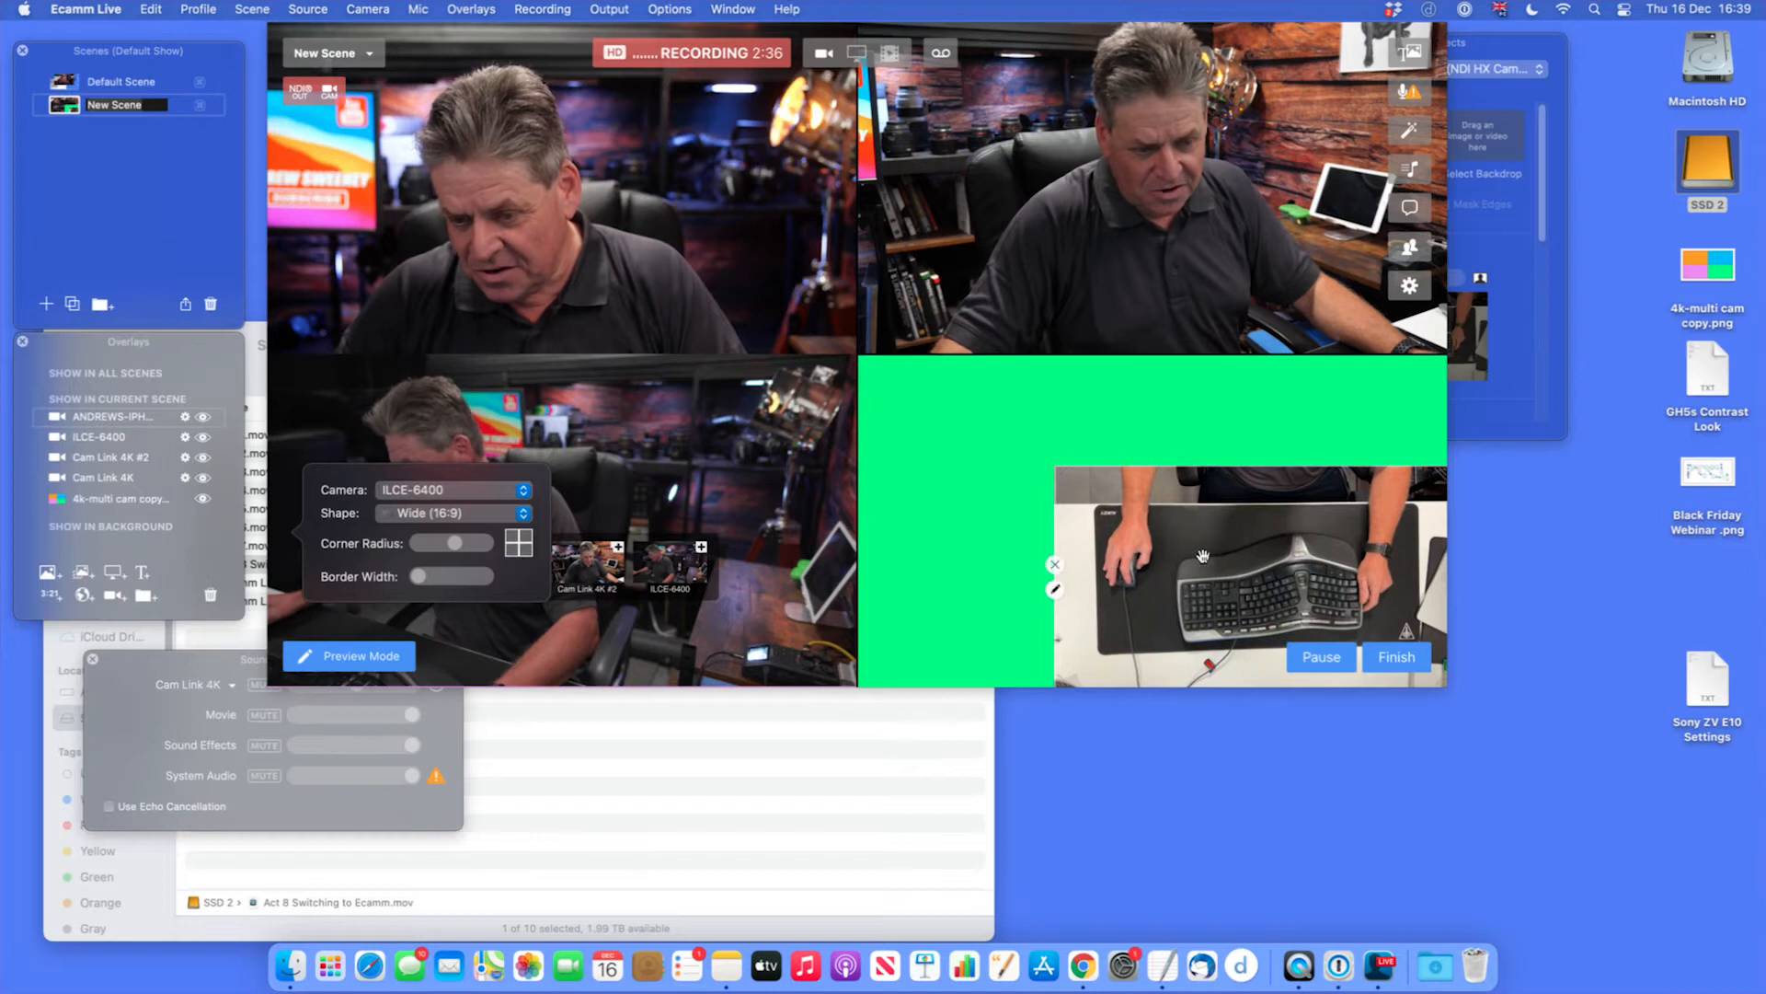
pyautogui.moveTo(1065, 475); pyautogui.dragTo(870, 363)
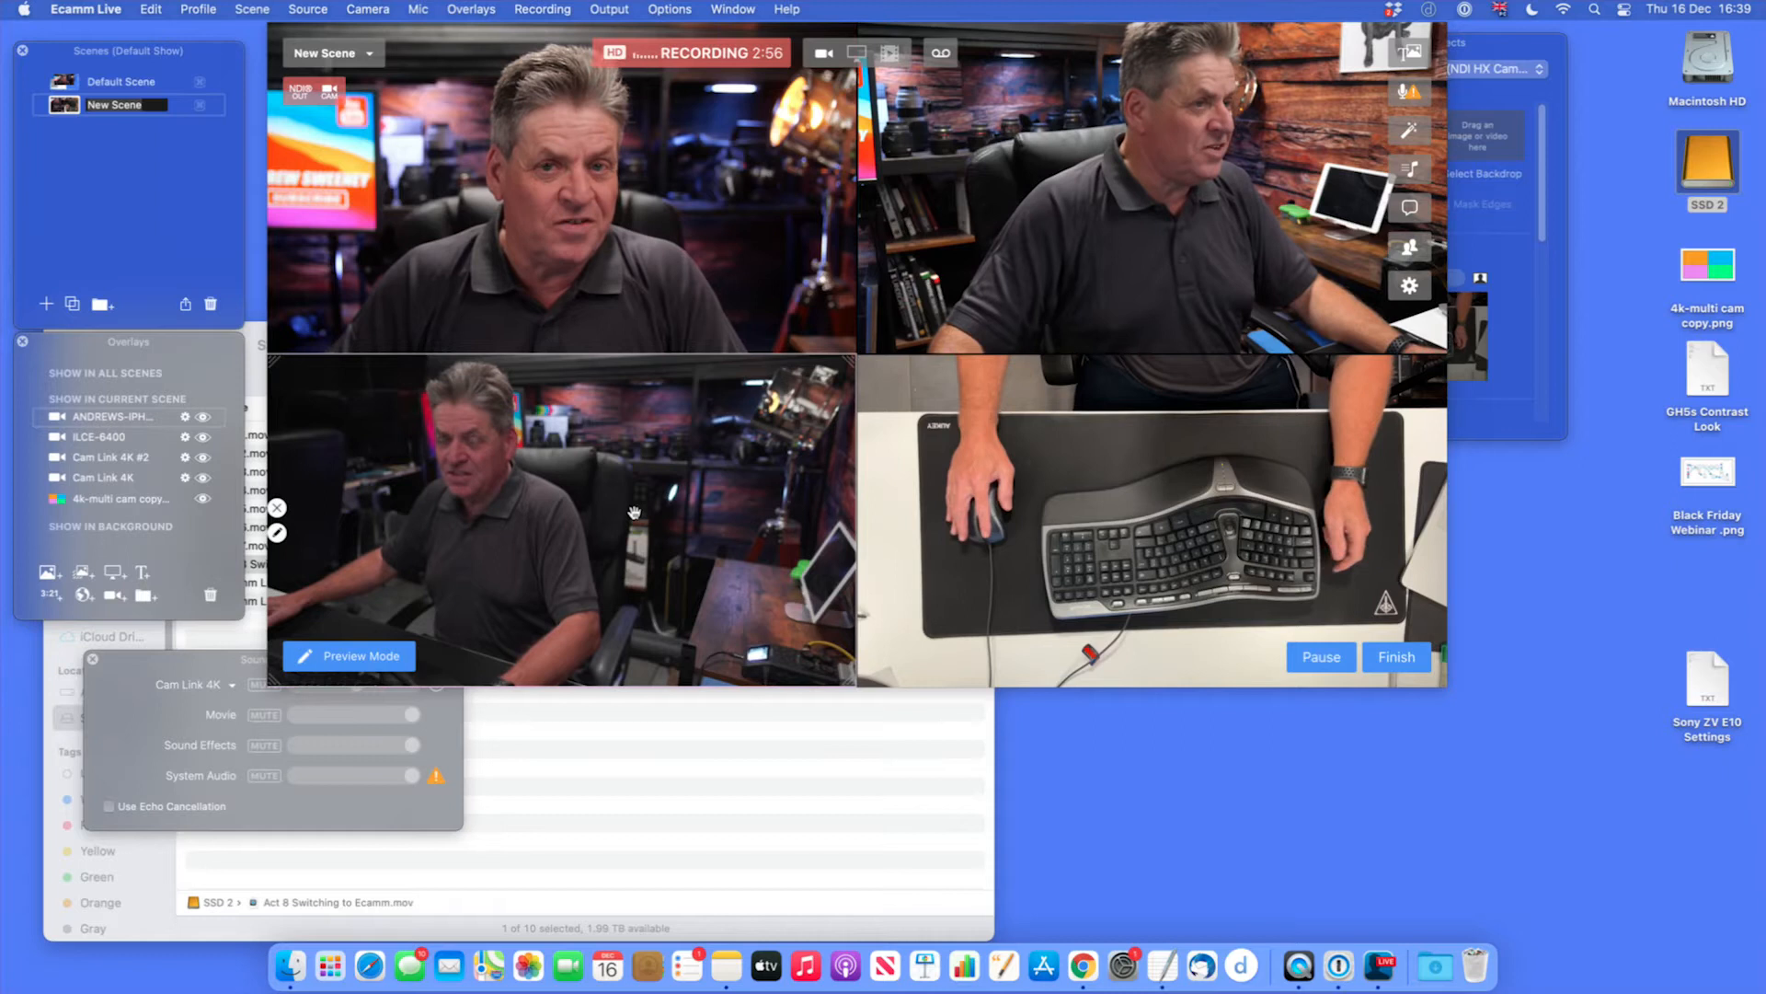
pyautogui.moveTo(631, 509)
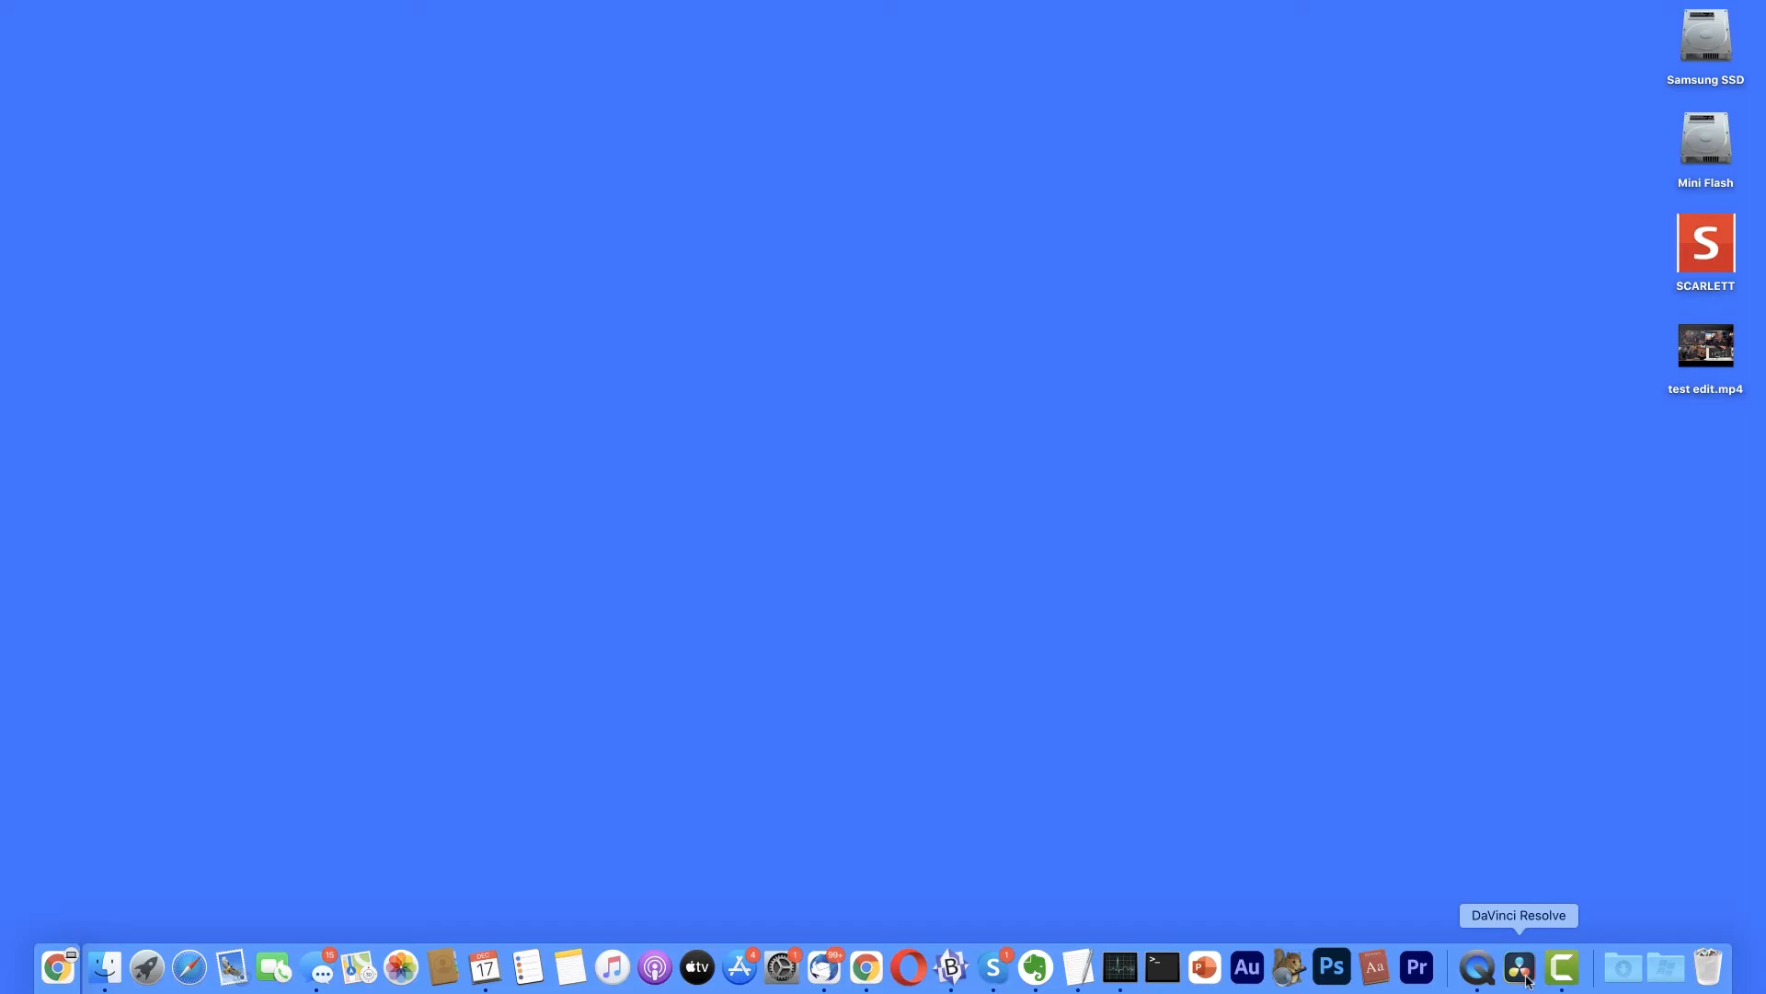
# Switch to DaVinci Resolve and create a new project named Multi Cam
pyautogui.click(1526, 981)
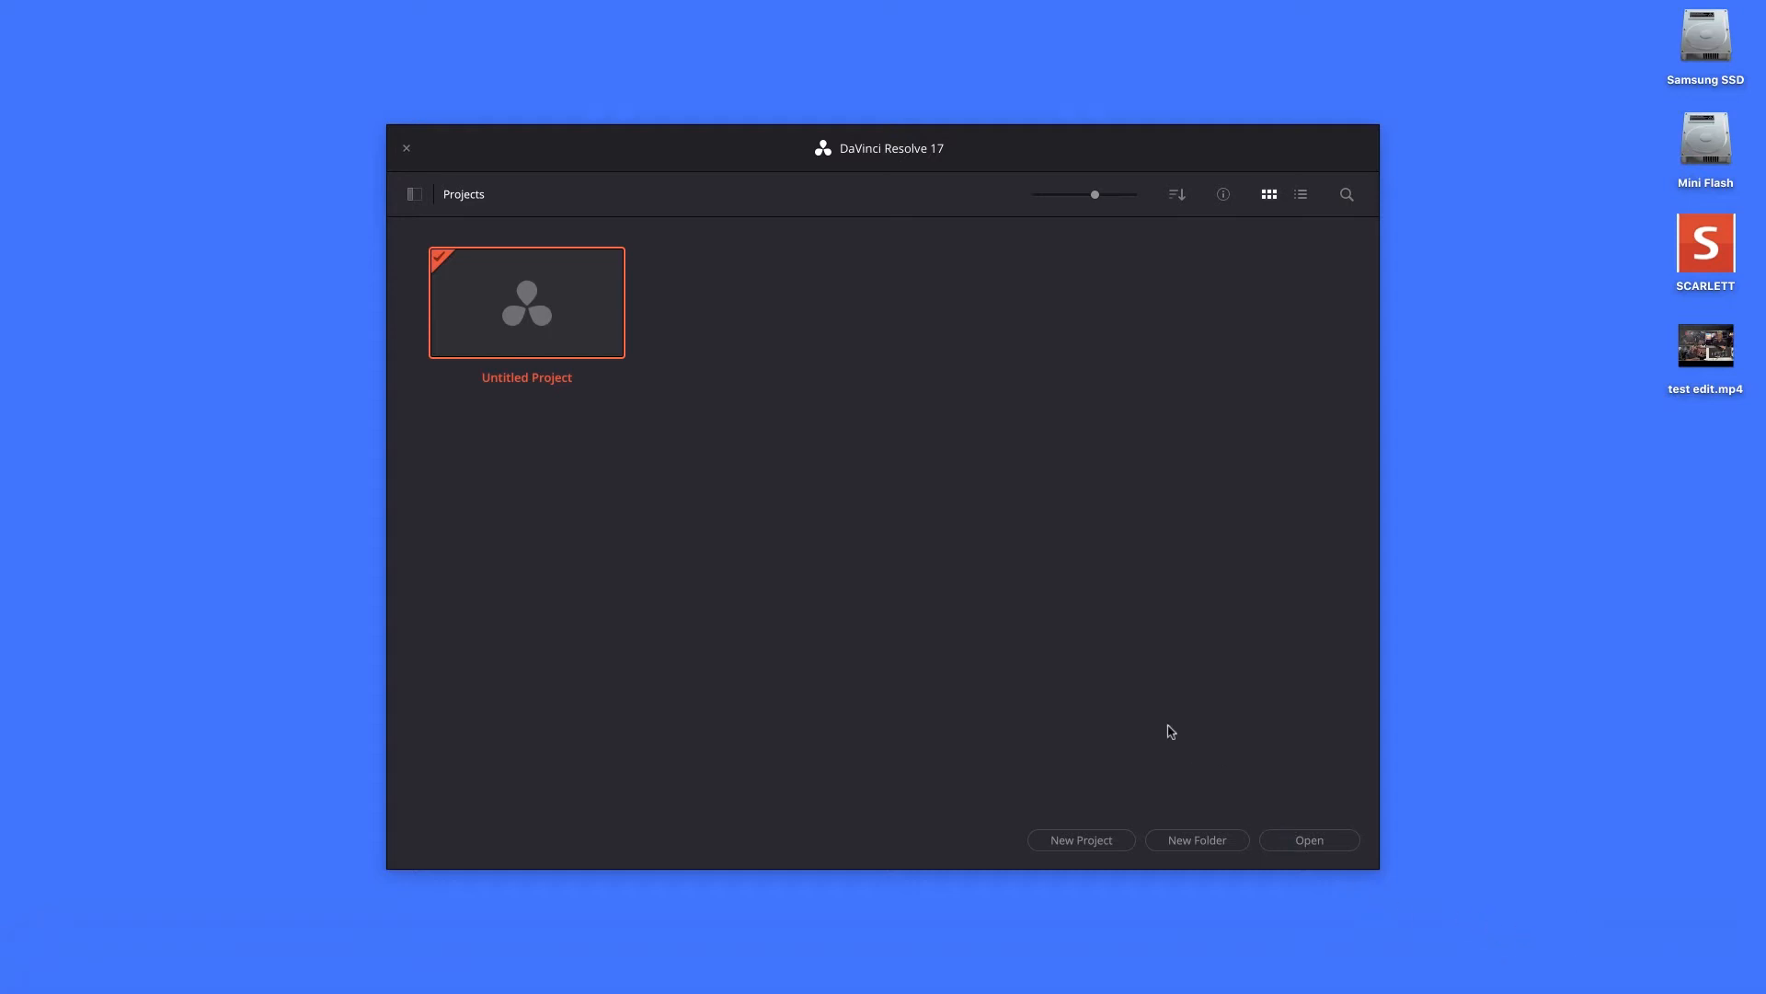
pyautogui.click(1087, 842)
pyautogui.press('BackSpace')
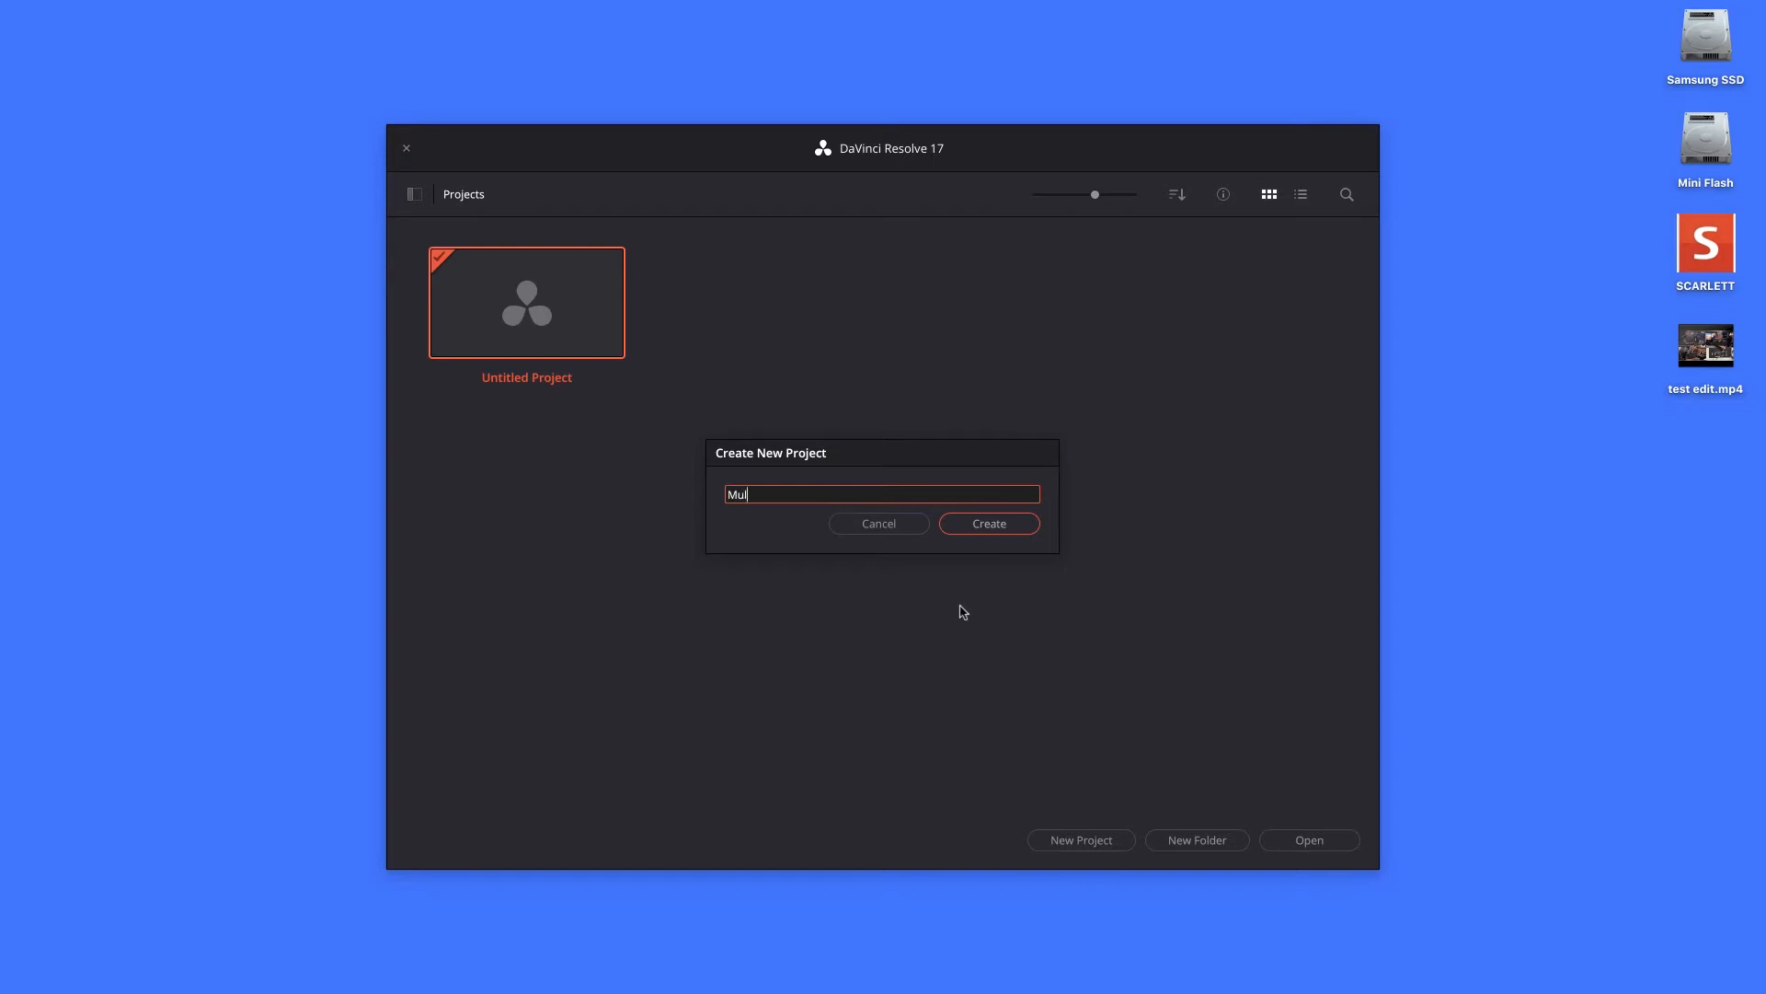
pyautogui.click(989, 524)
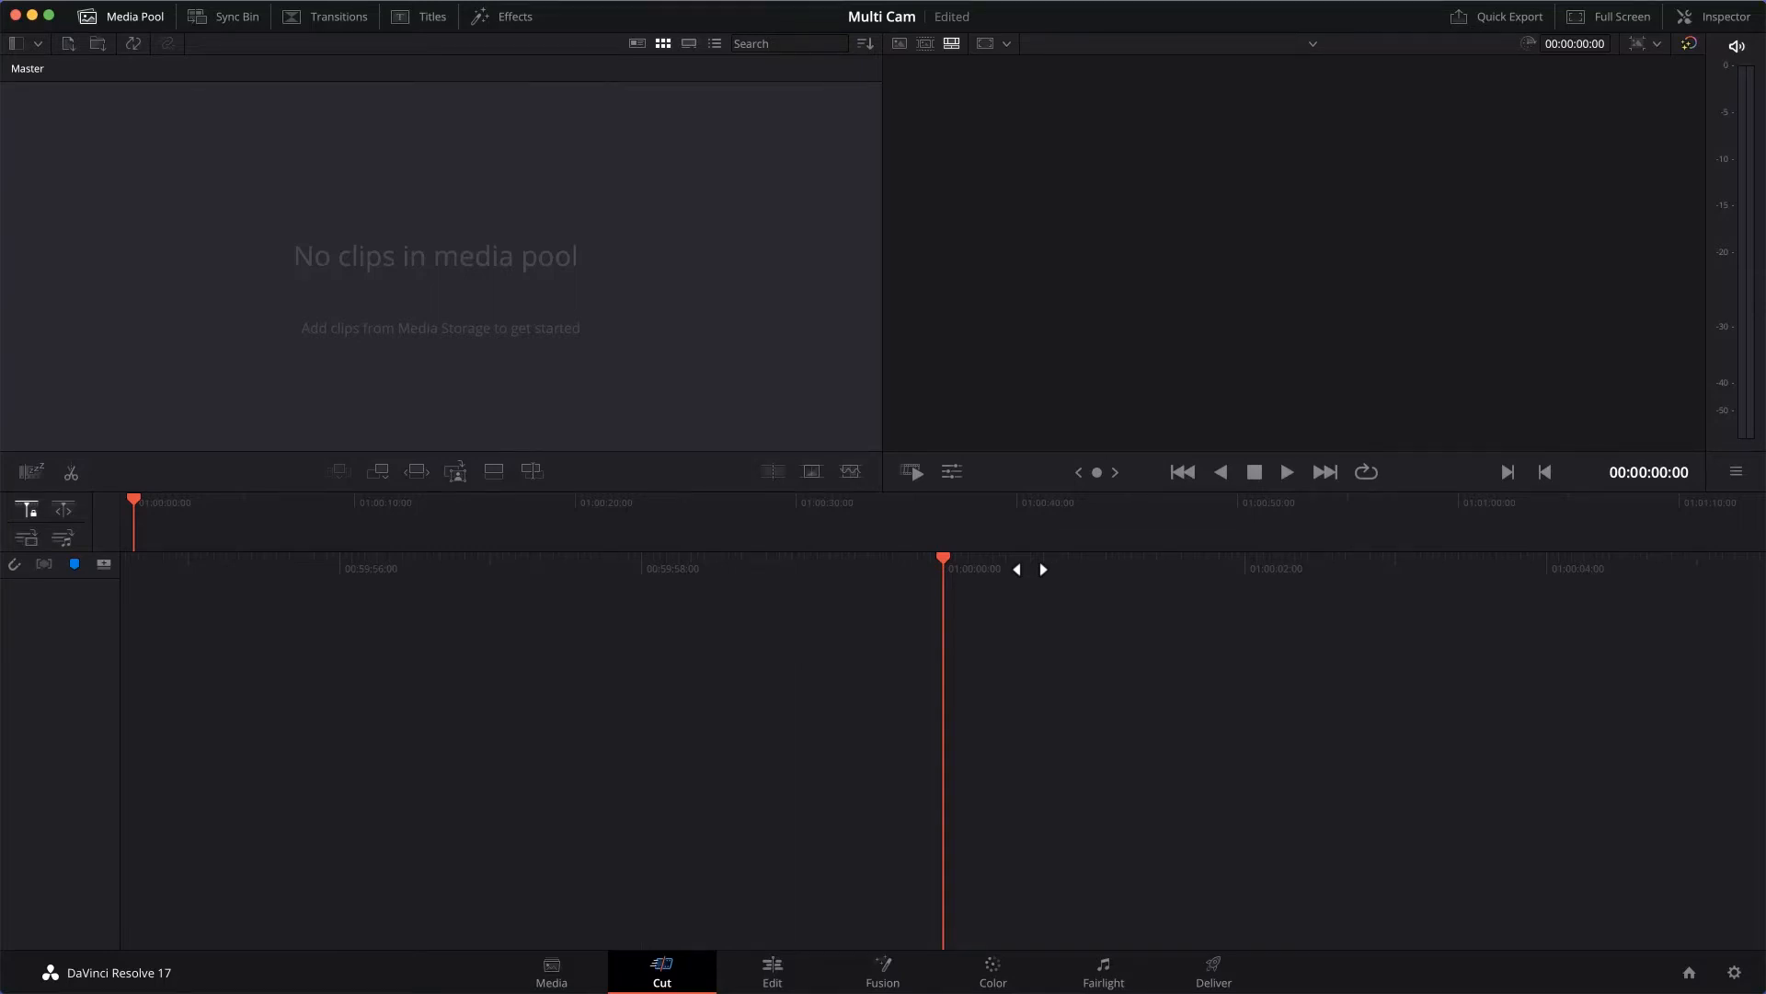
# Set the timeline frame rate to 25 frames per second in the project settings
pyautogui.click(1735, 973)
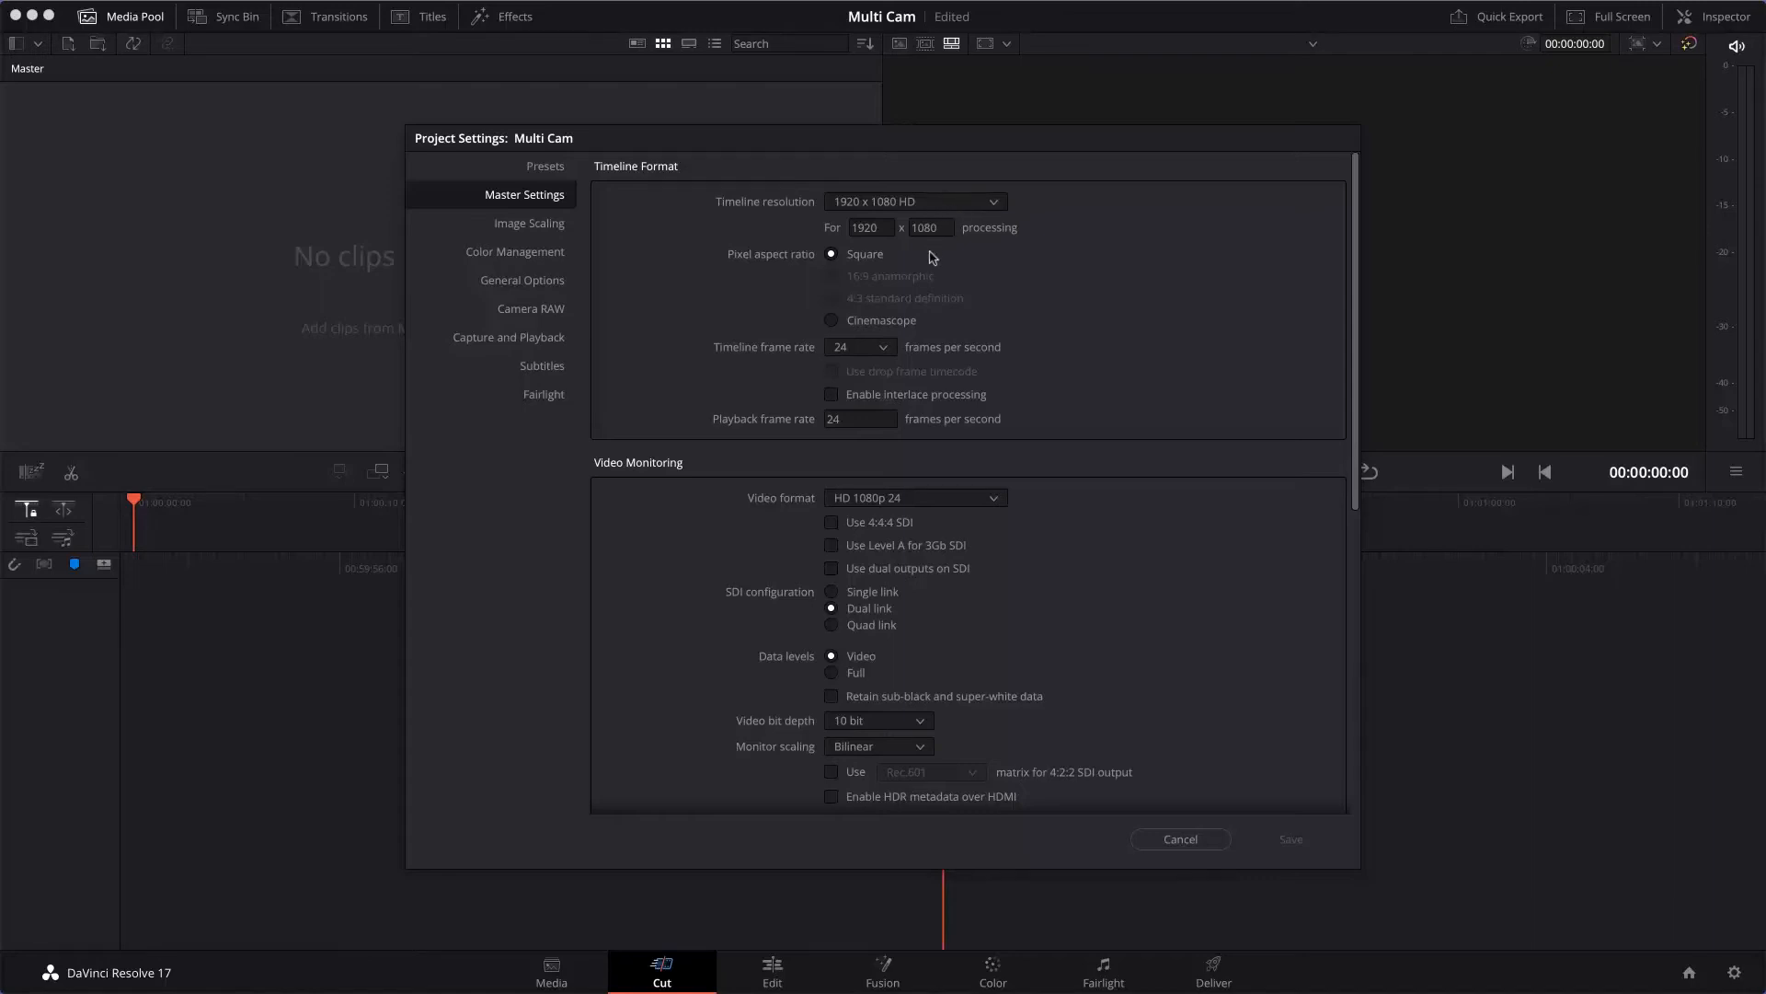
pyautogui.click(883, 348)
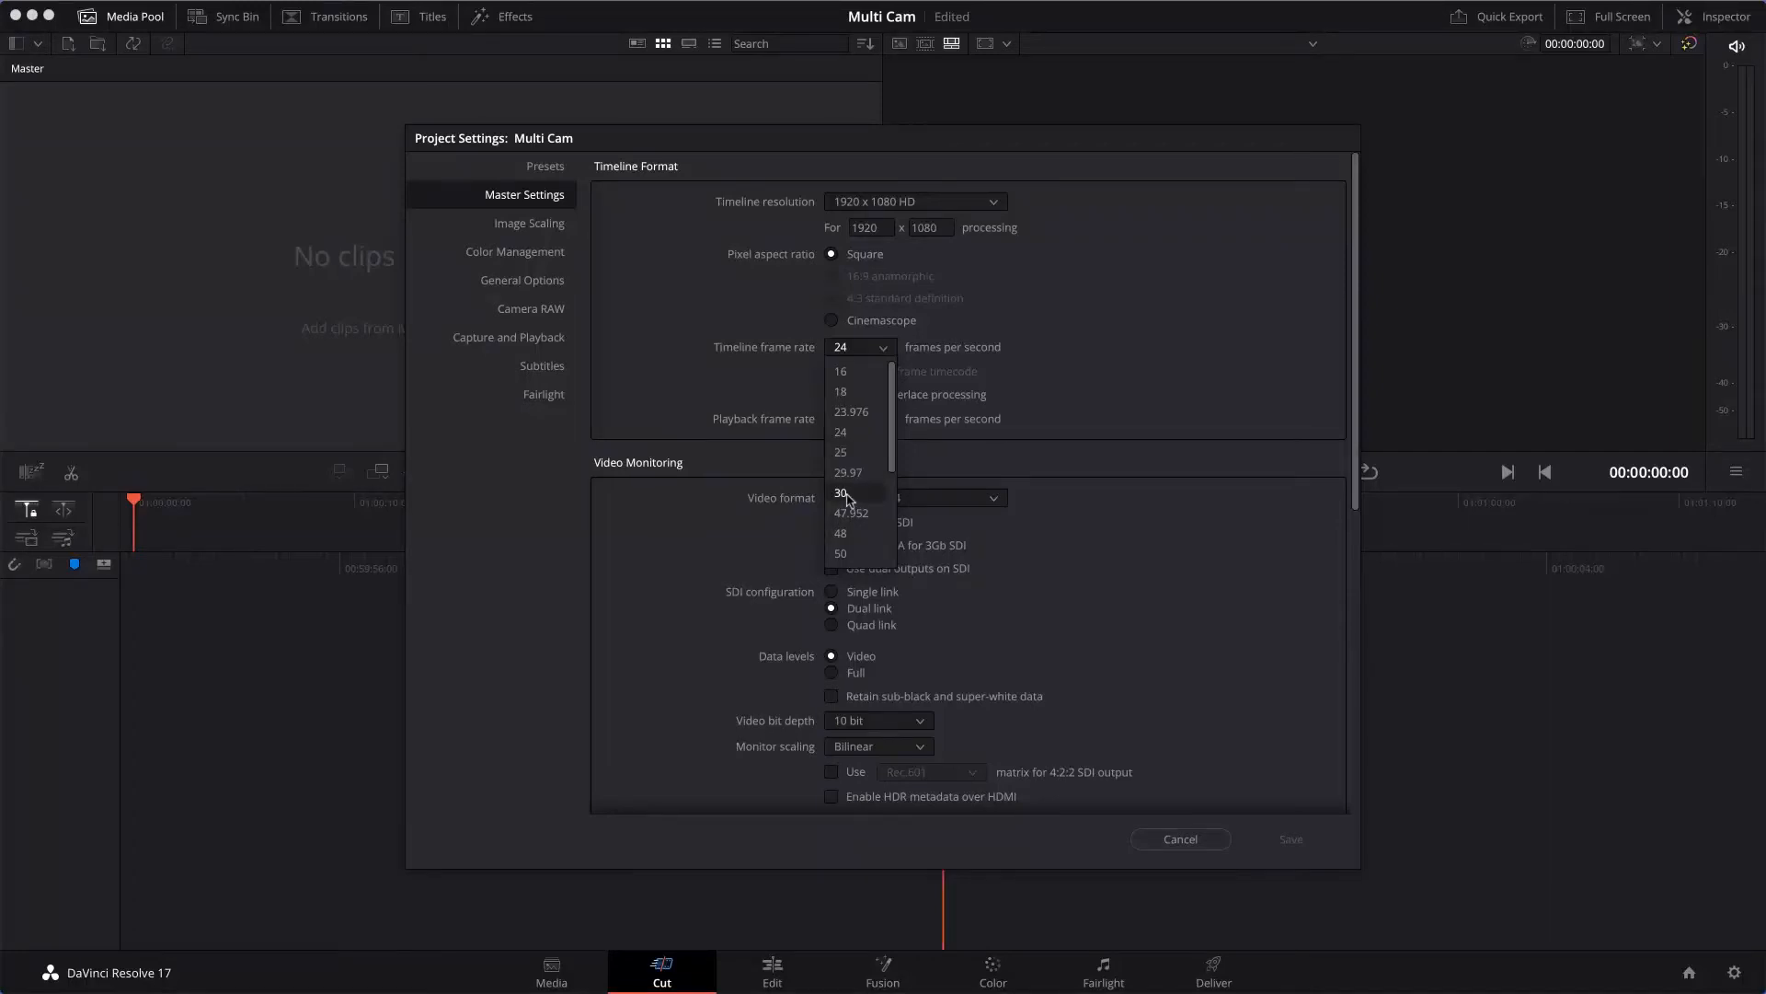
pyautogui.click(851, 458)
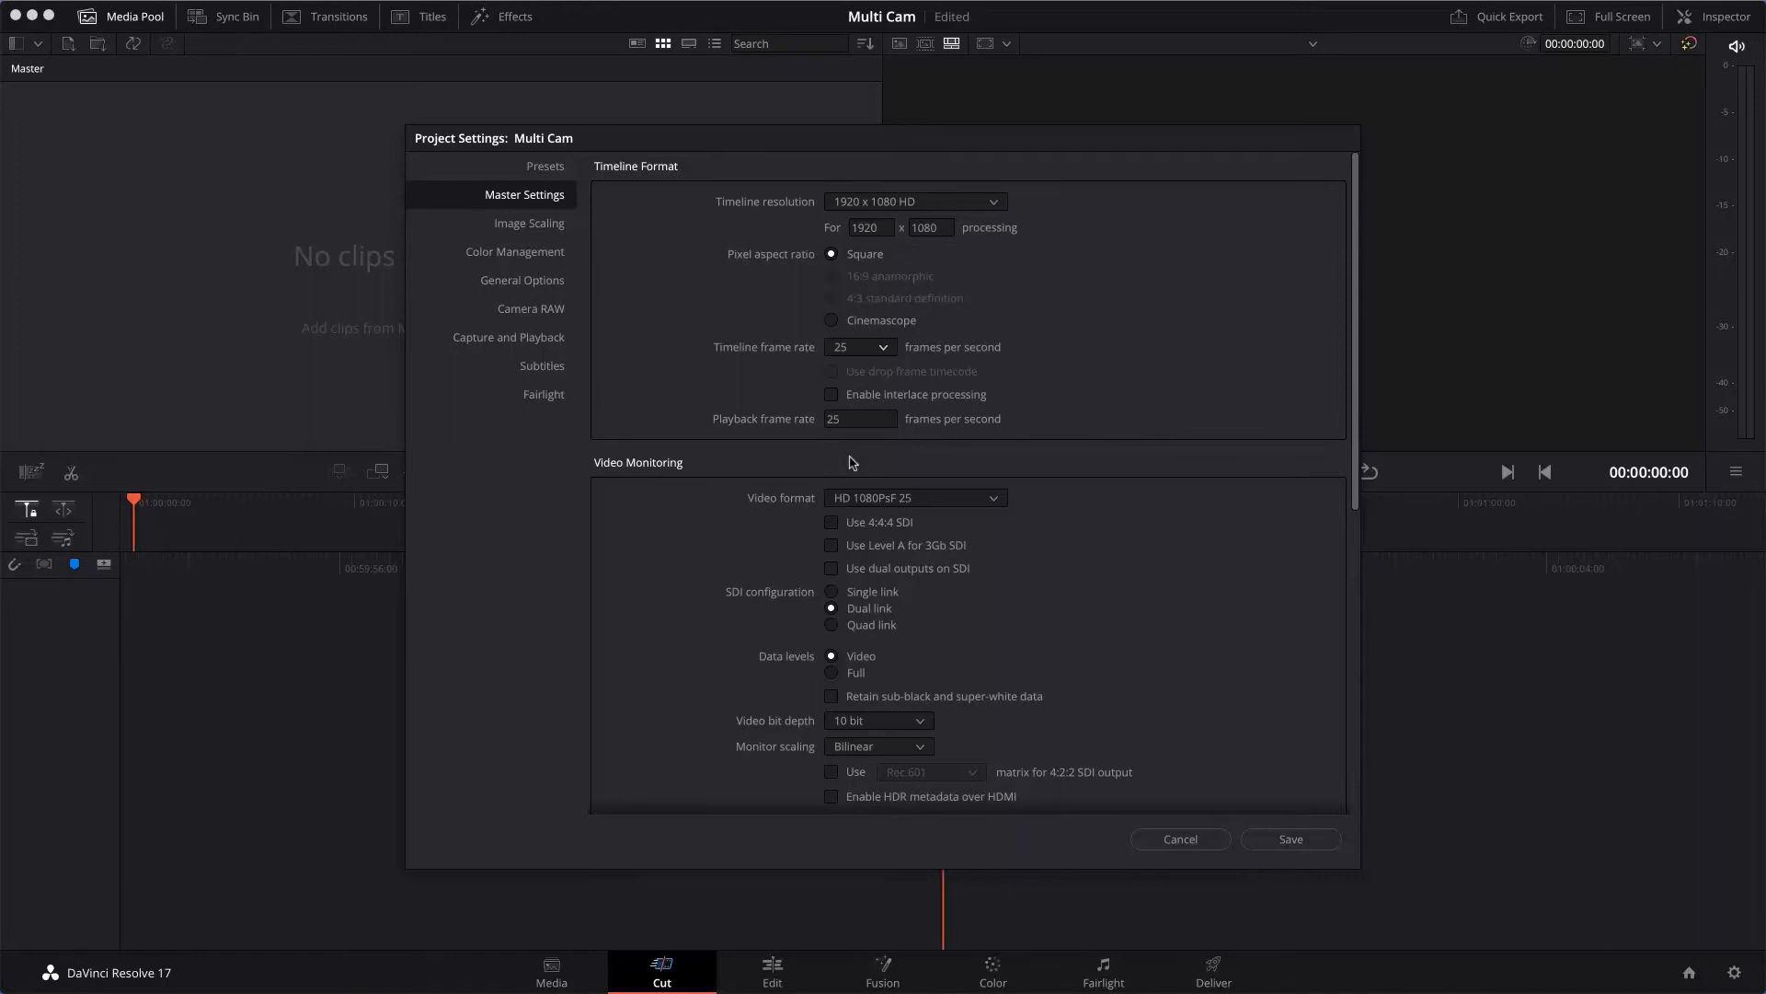
# Set input scaling for mismatched resolution files to Center crop with no resizing and save the project settings
pyautogui.click(505, 230)
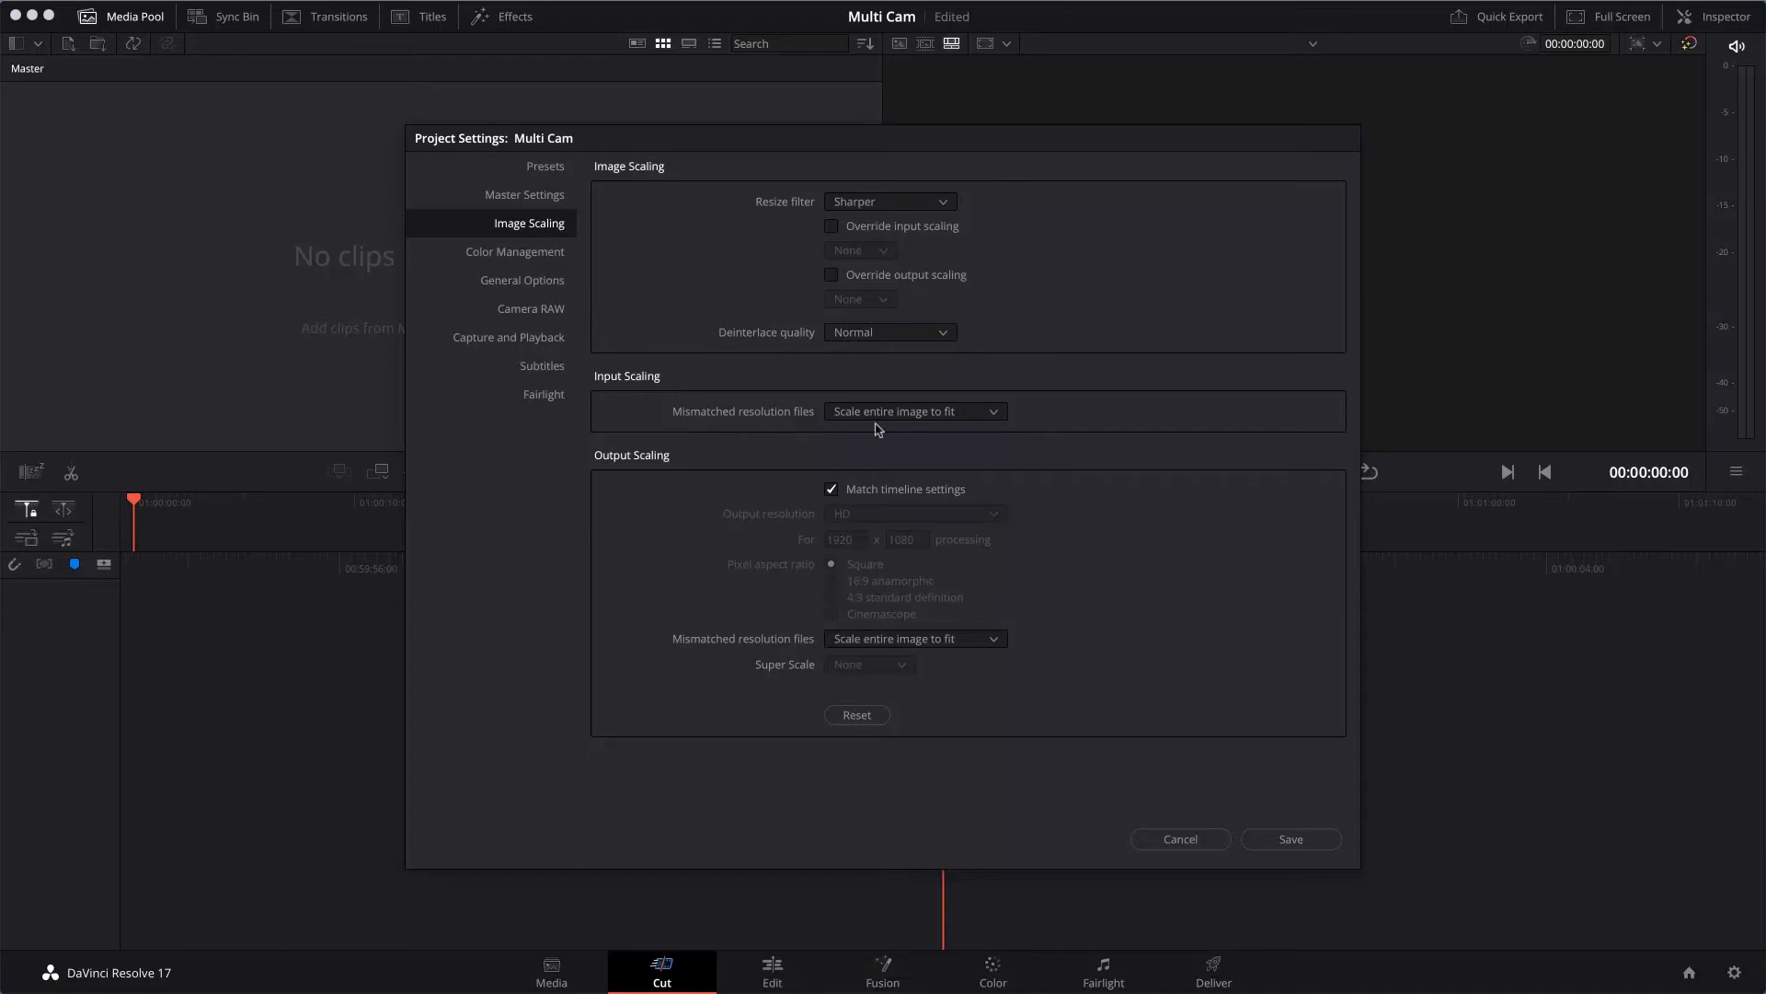
pyautogui.click(945, 417)
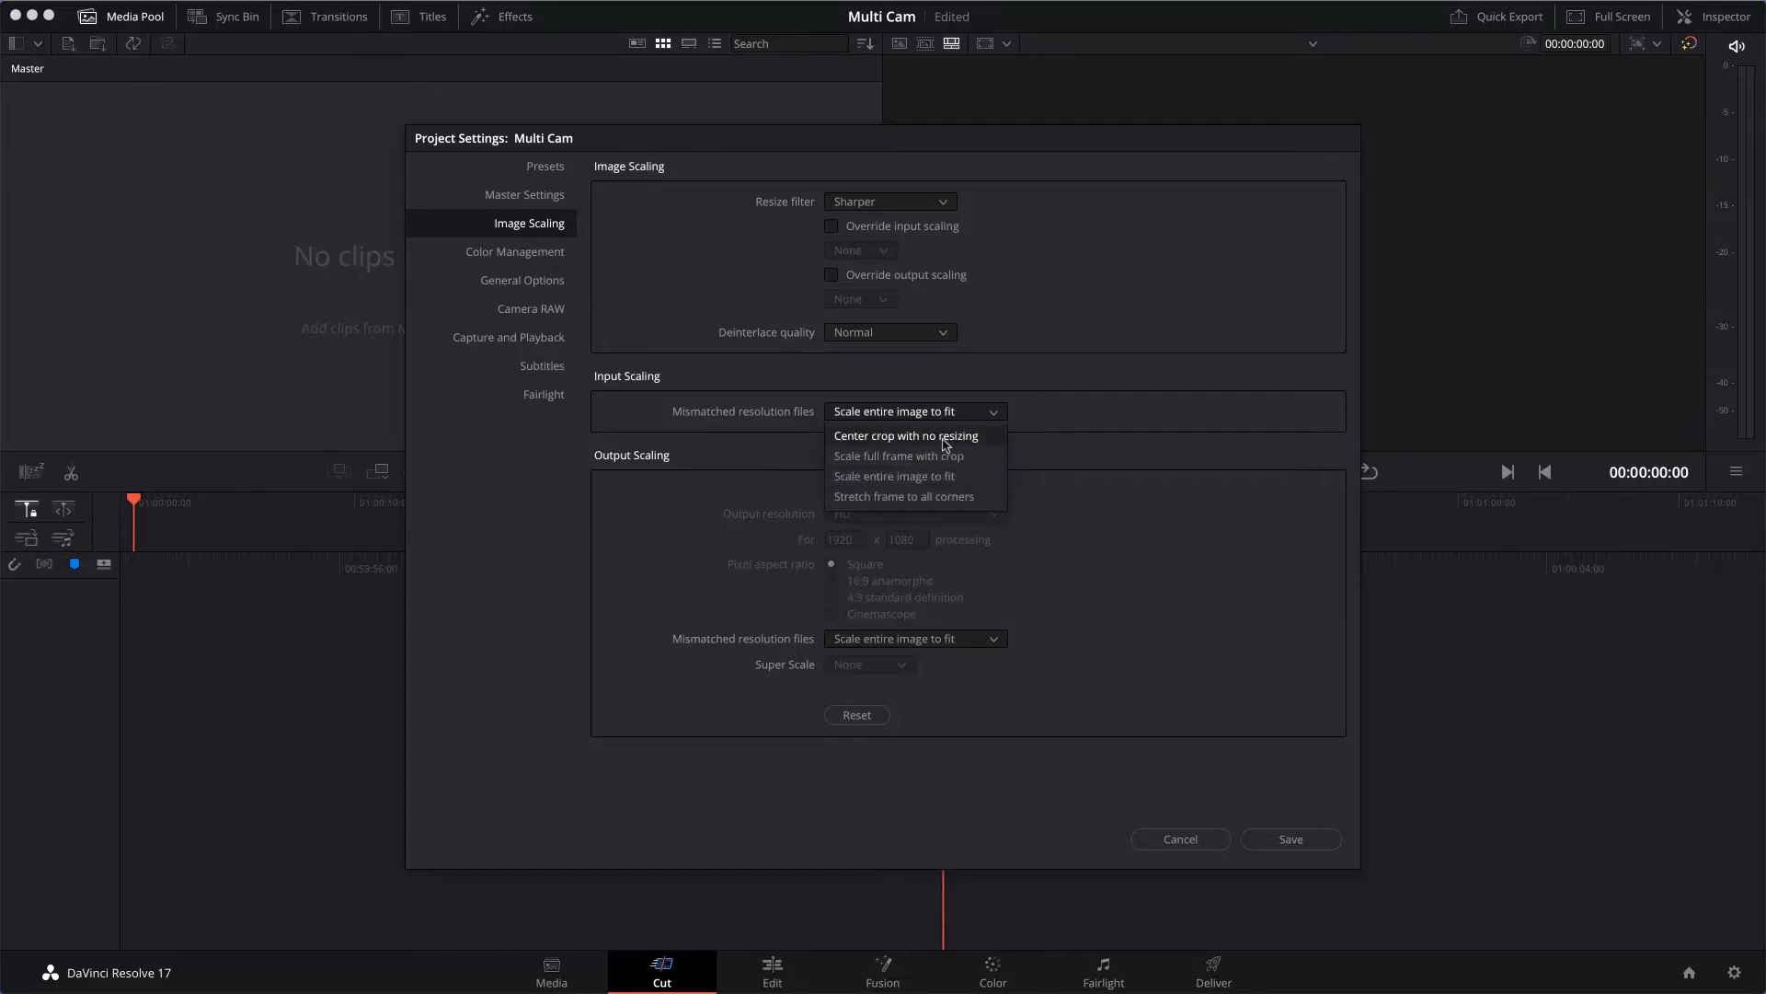
pyautogui.click(945, 440)
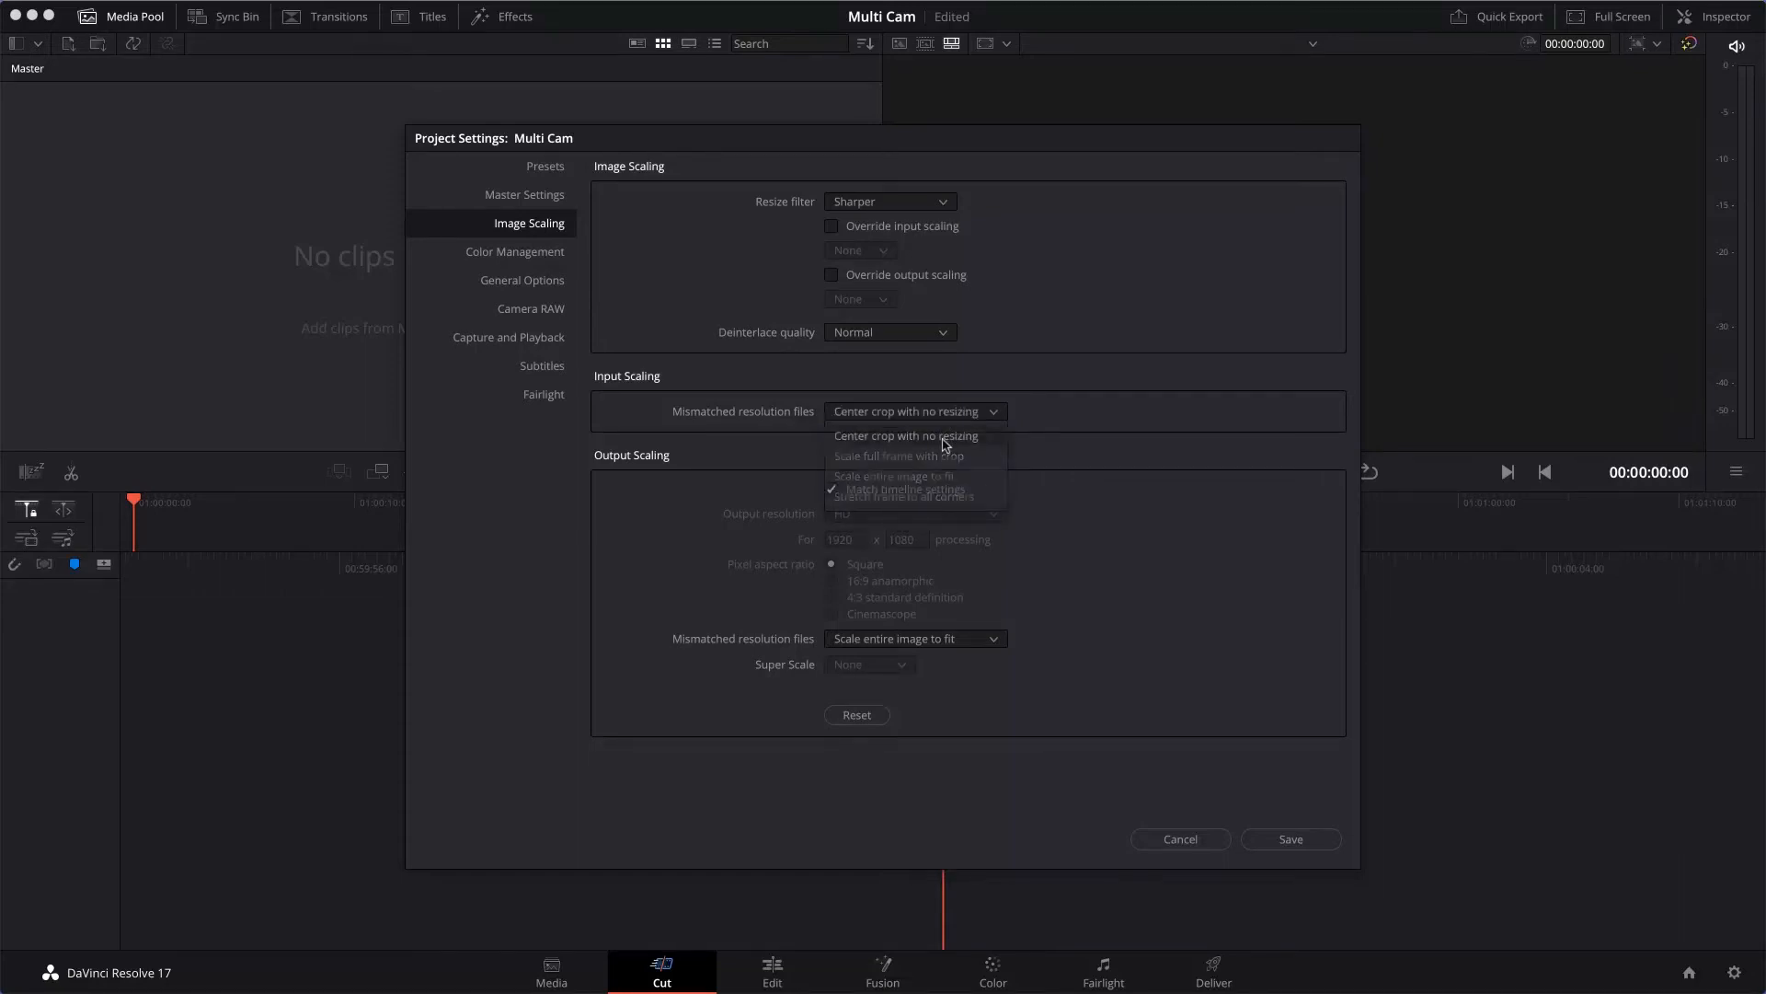
pyautogui.click(1308, 843)
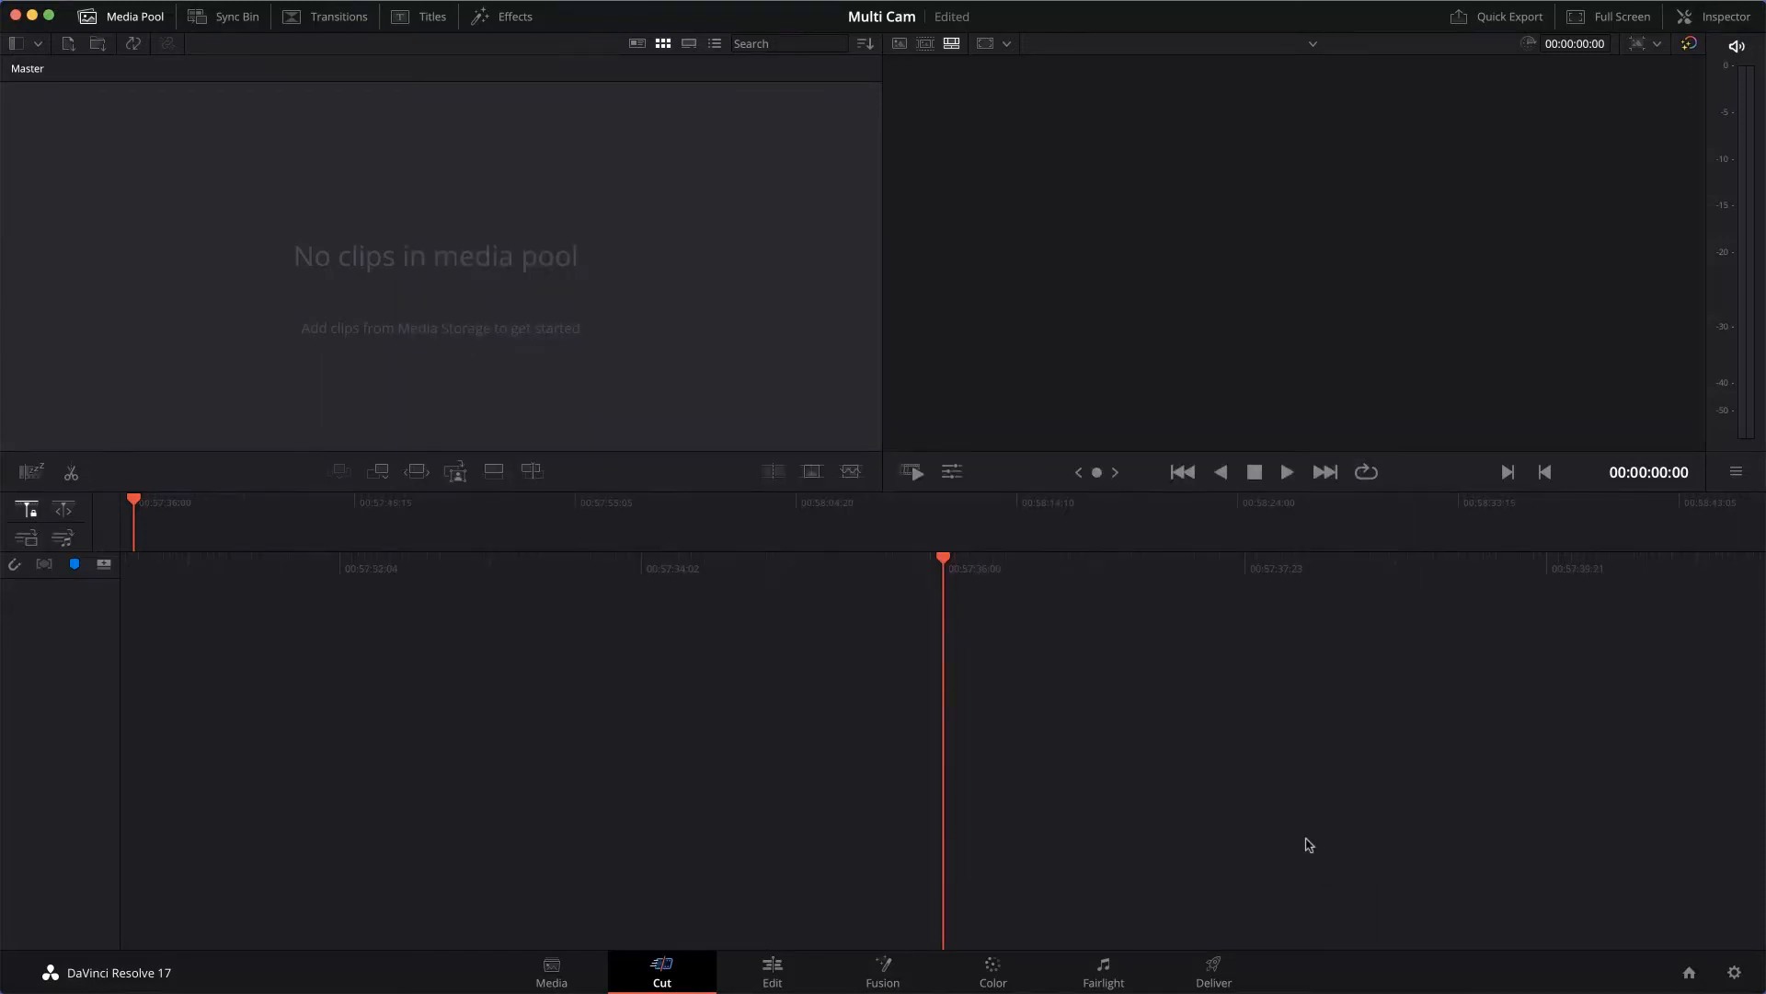
# Import test edit.mp4 from the Desktop into the media pool on the Edit page
pyautogui.click(773, 968)
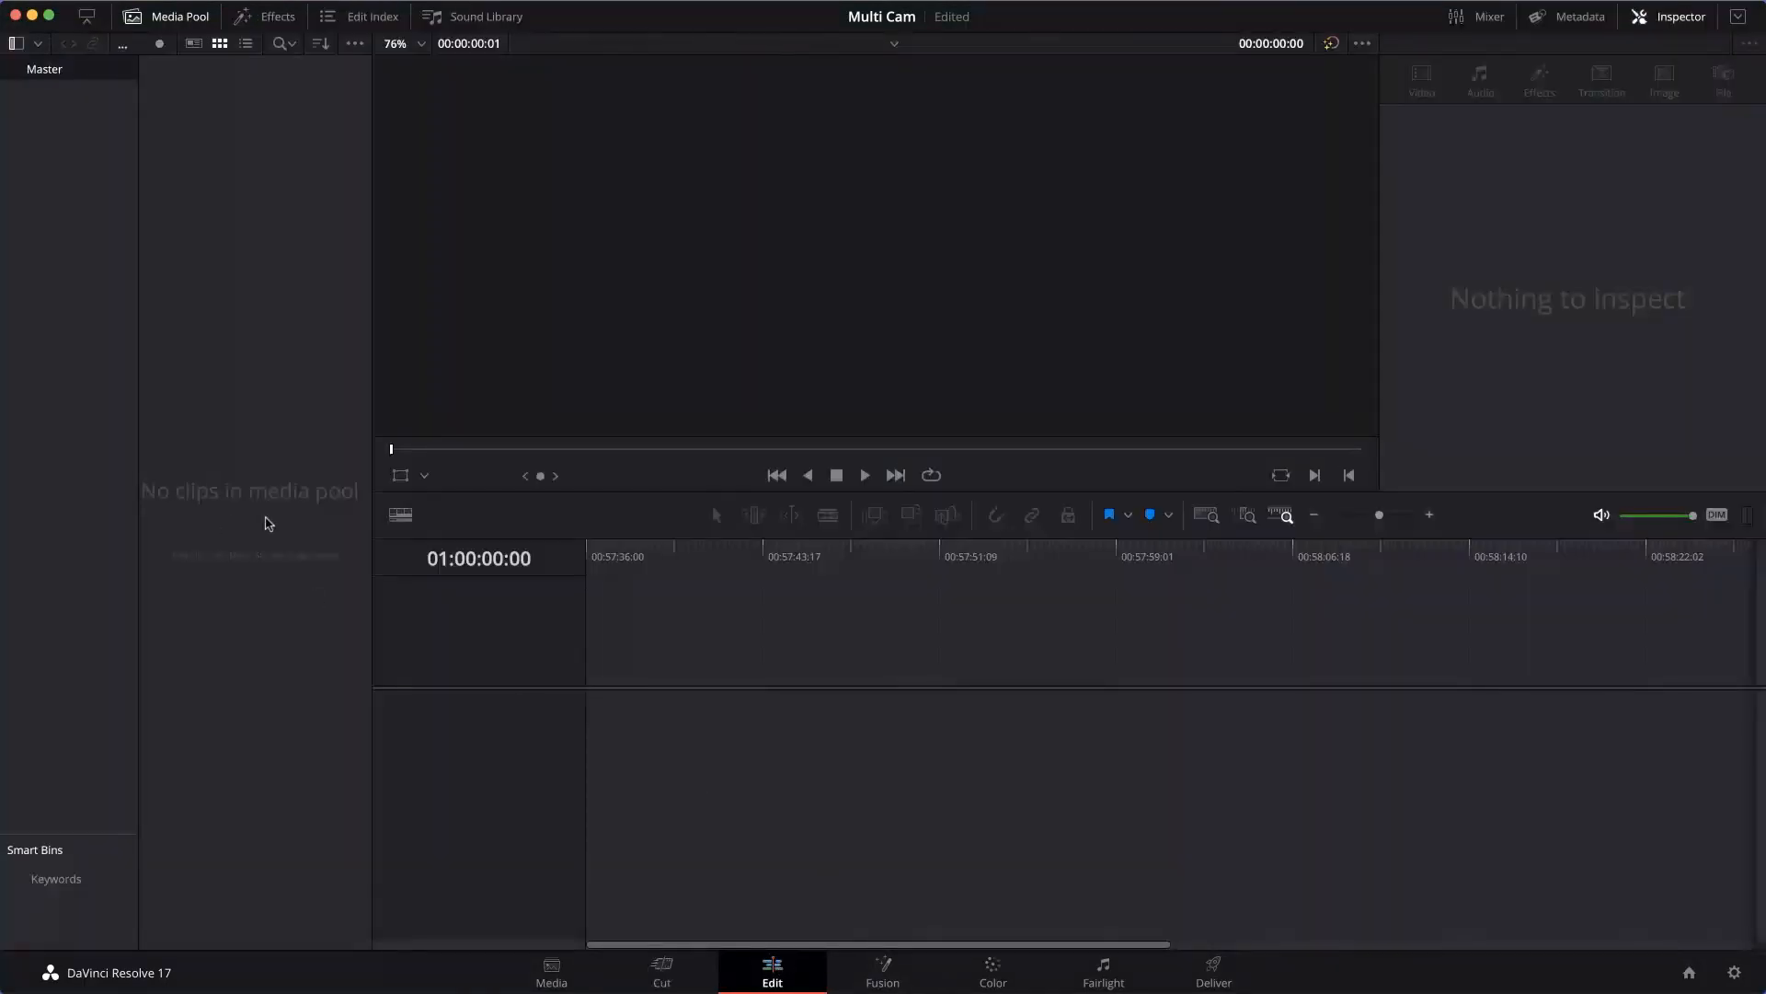
pyautogui.rightClick(258, 441)
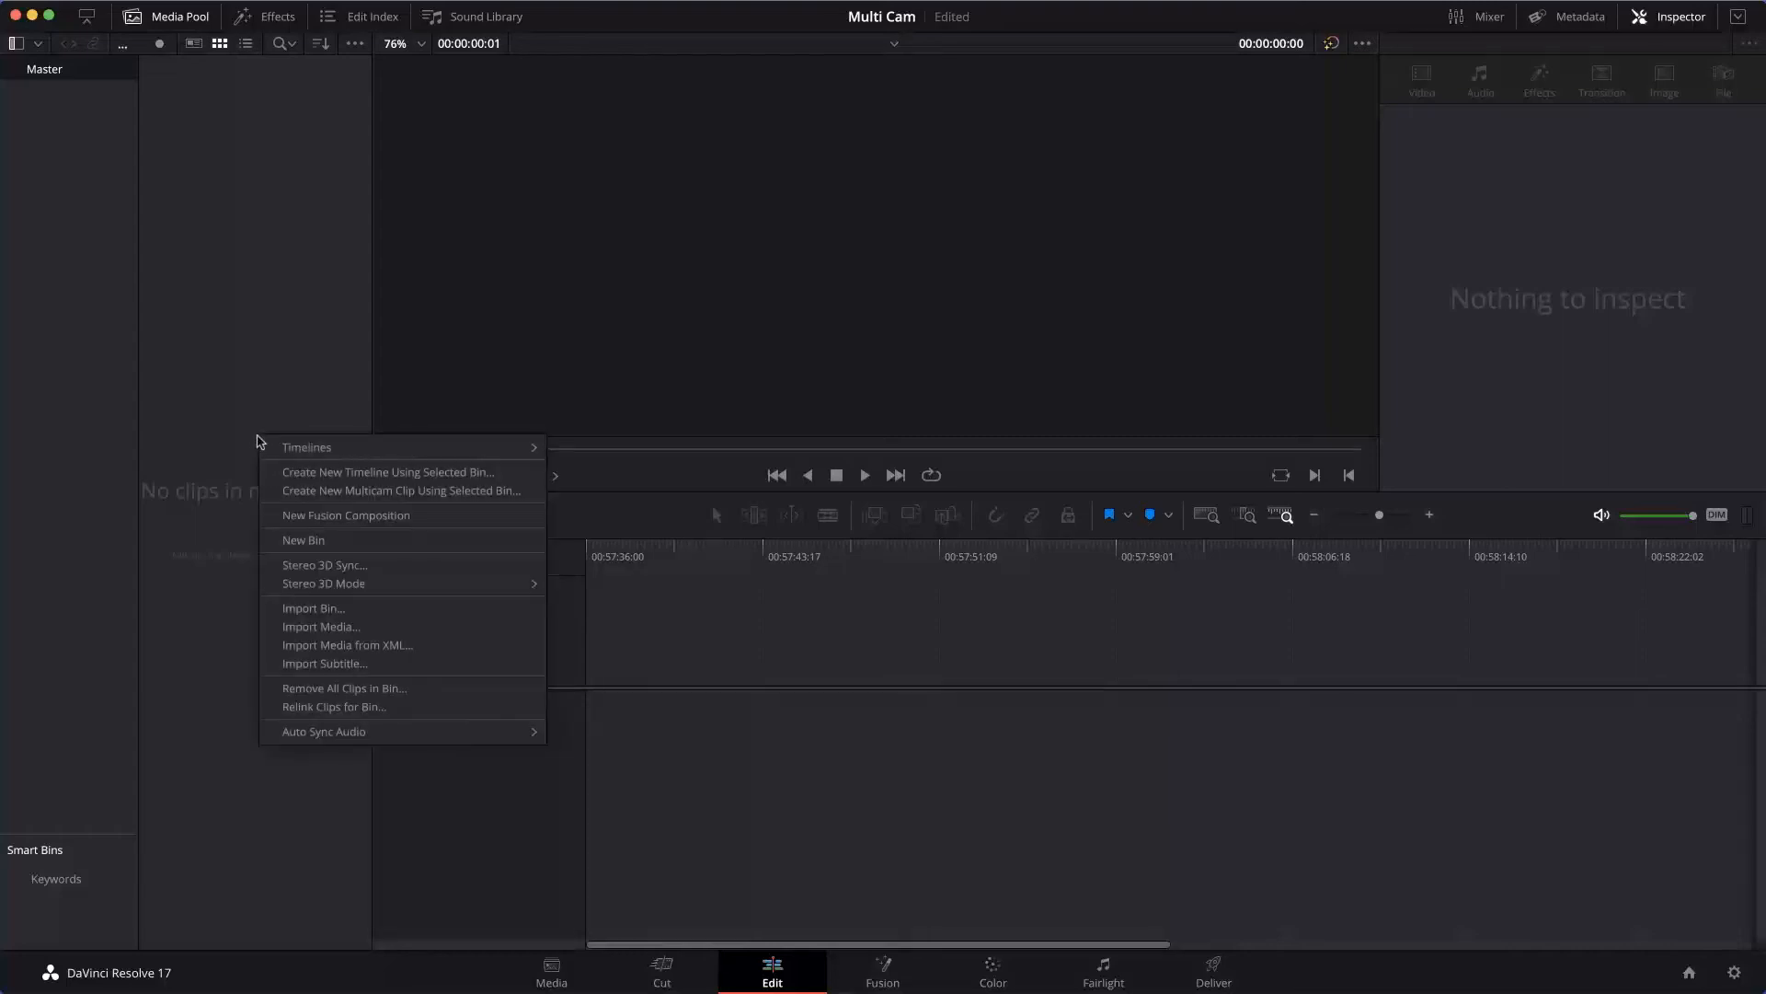
pyautogui.click(294, 626)
pyautogui.click(679, 152)
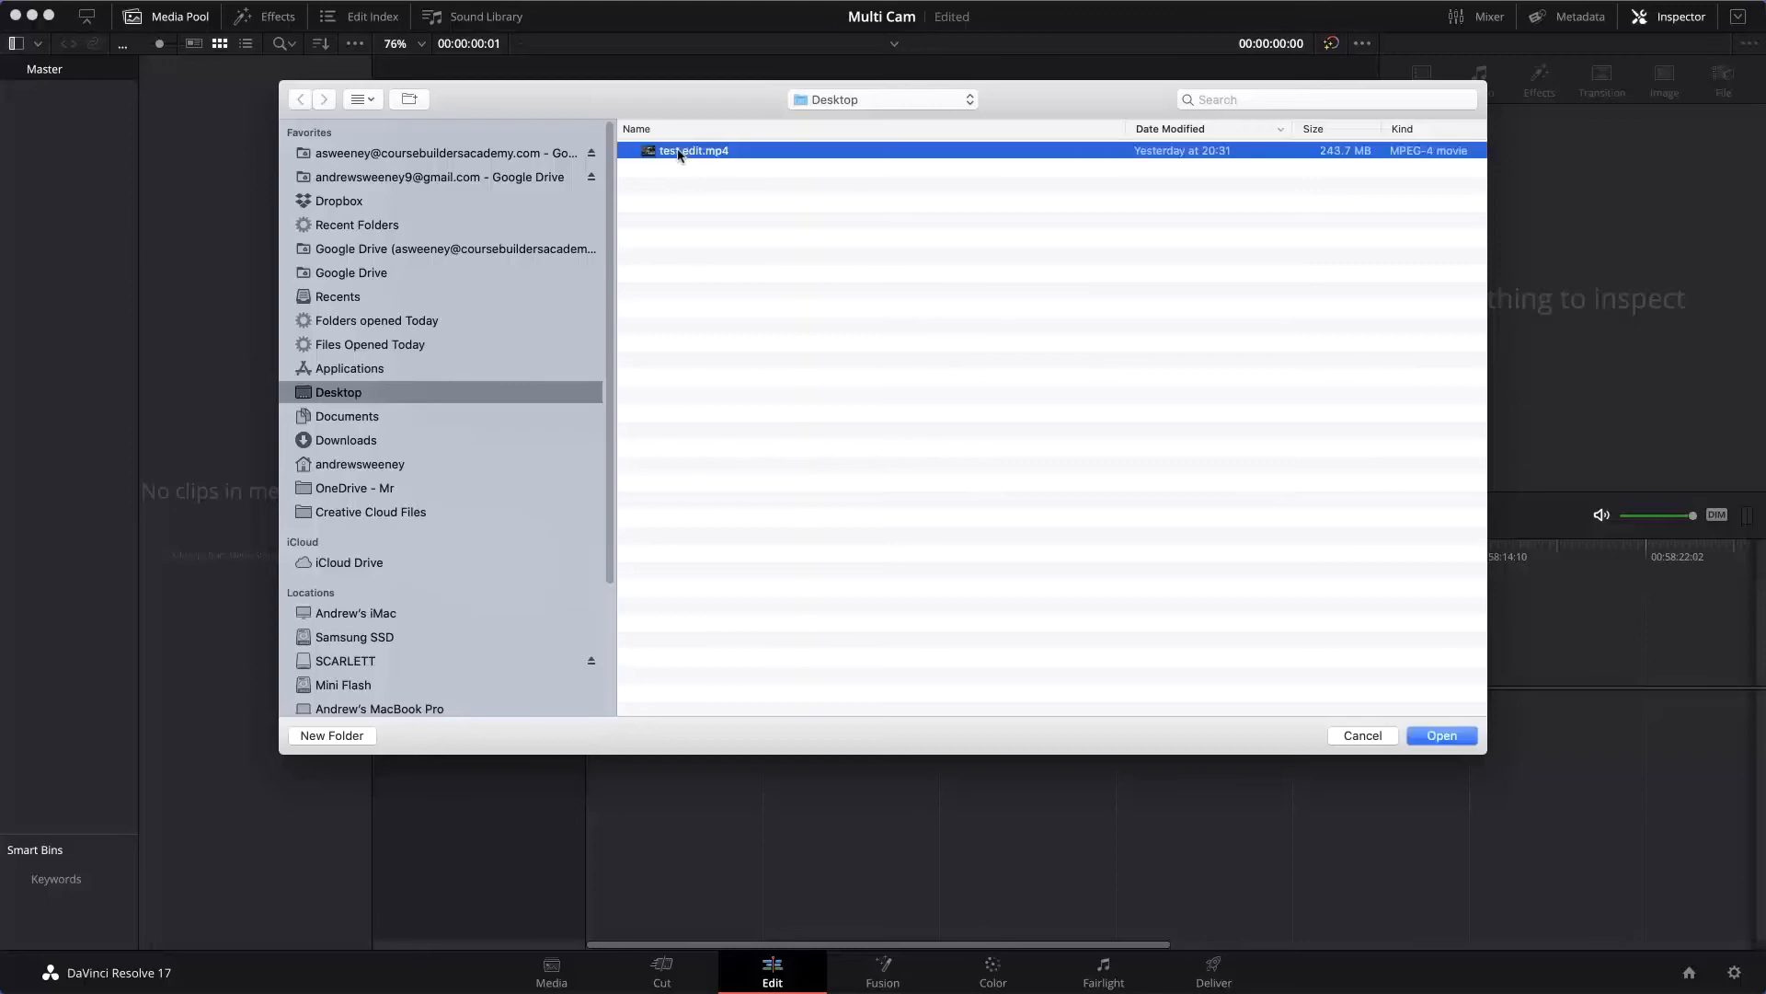
pyautogui.click(1442, 736)
# Place the test edit.mp4 clip at the start of a new timeline and move the playhead to about 01:00:03:08
pyautogui.click(291, 111)
pyautogui.moveTo(291, 111); pyautogui.dragTo(580, 736)
pyautogui.click(662, 547)
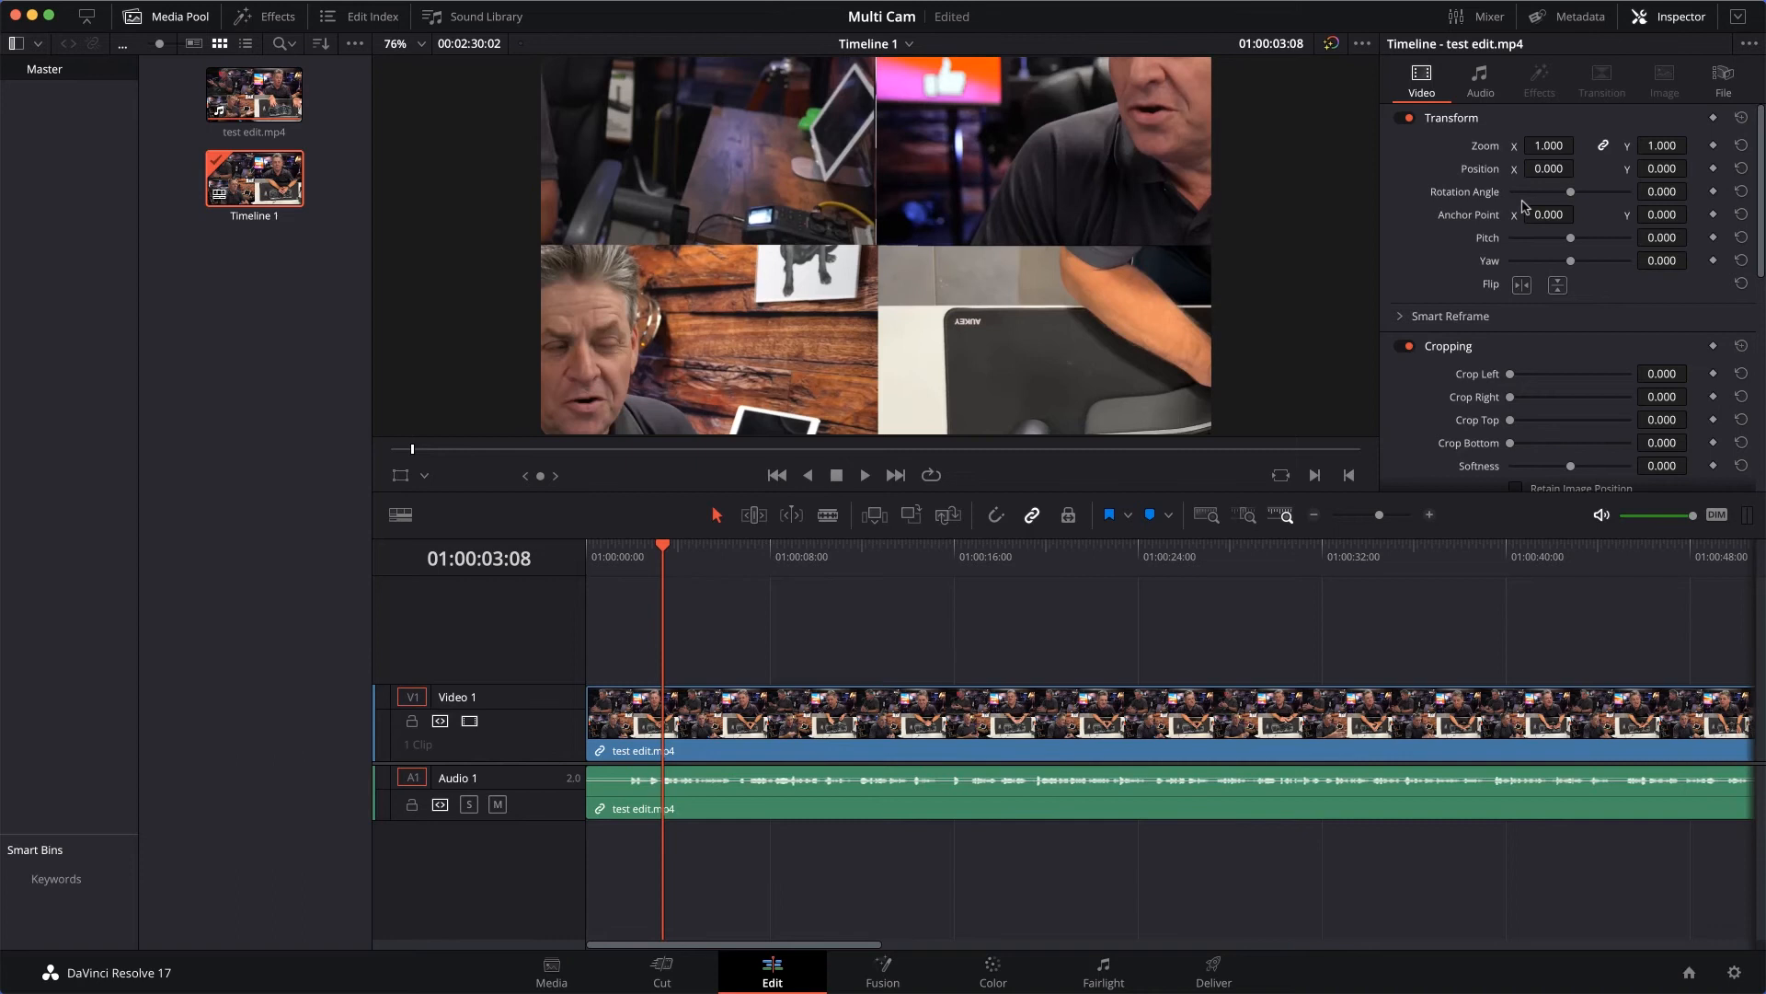
# Reposition the test edit.mp4 clip to Position X -481 and Y -270 so the upper-right camera quadrant fills the frame
pyautogui.click(1670, 23)
pyautogui.click(1670, 22)
pyautogui.click(1070, 713)
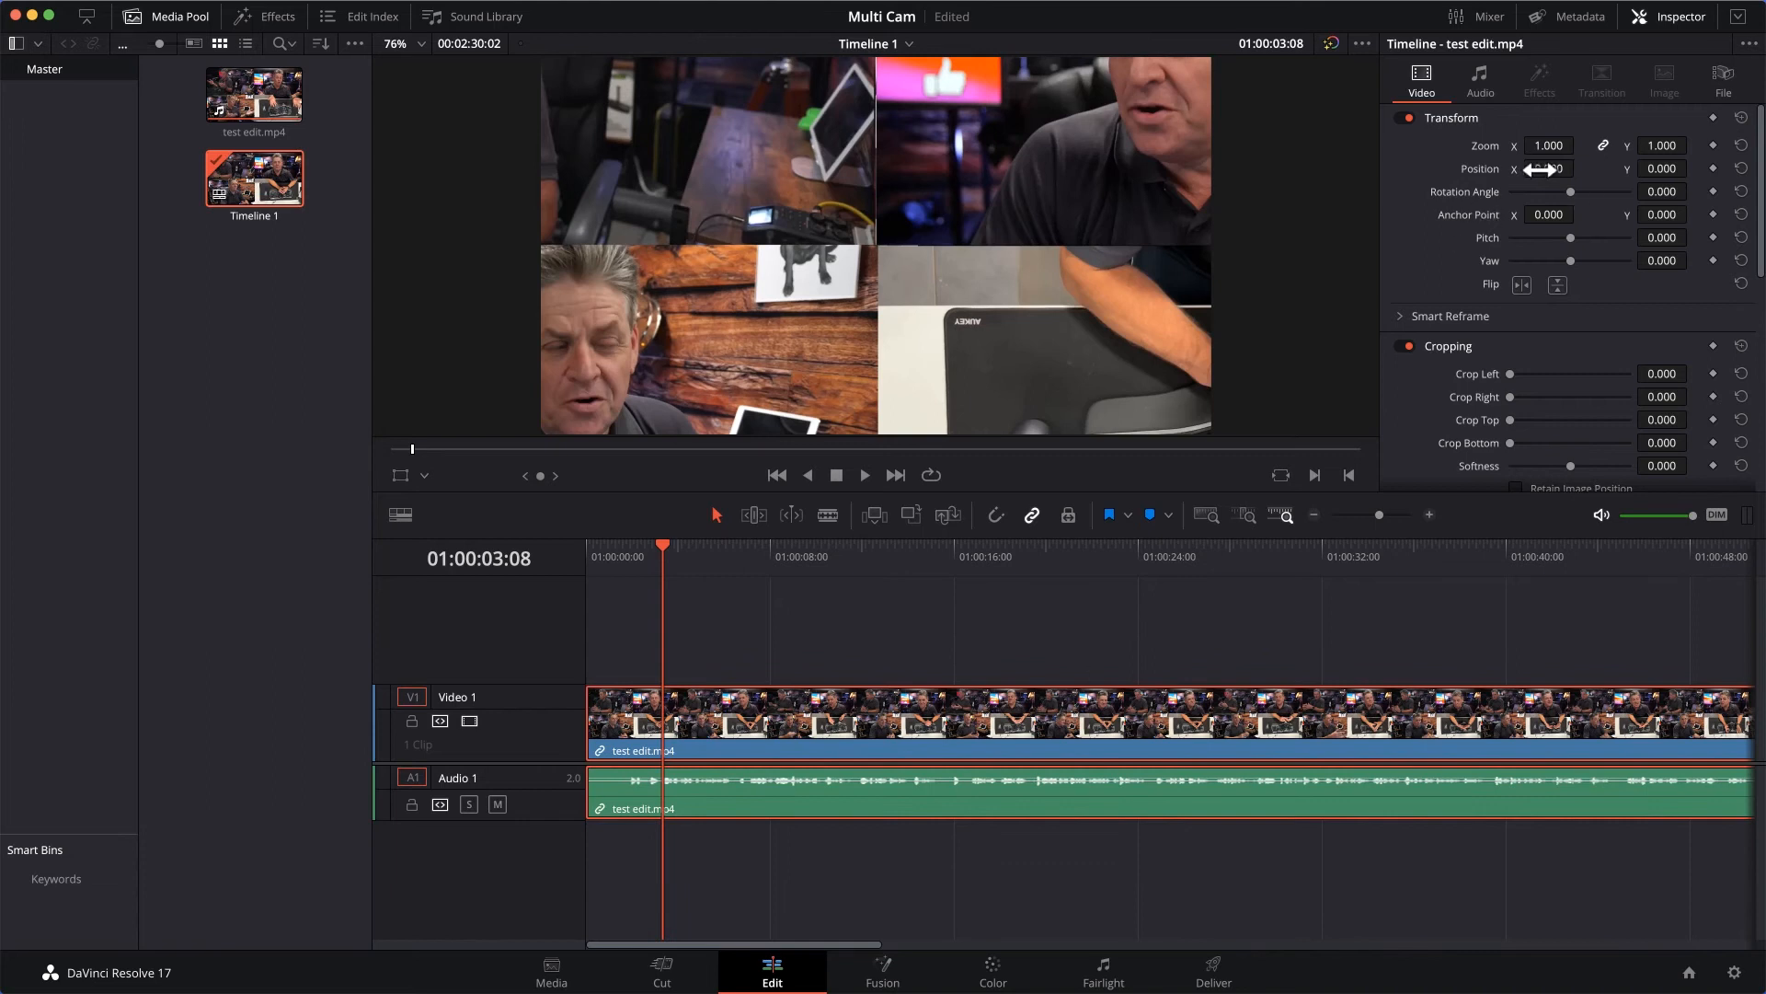
pyautogui.moveTo(1543, 170); pyautogui.dragTo(1340, 170)
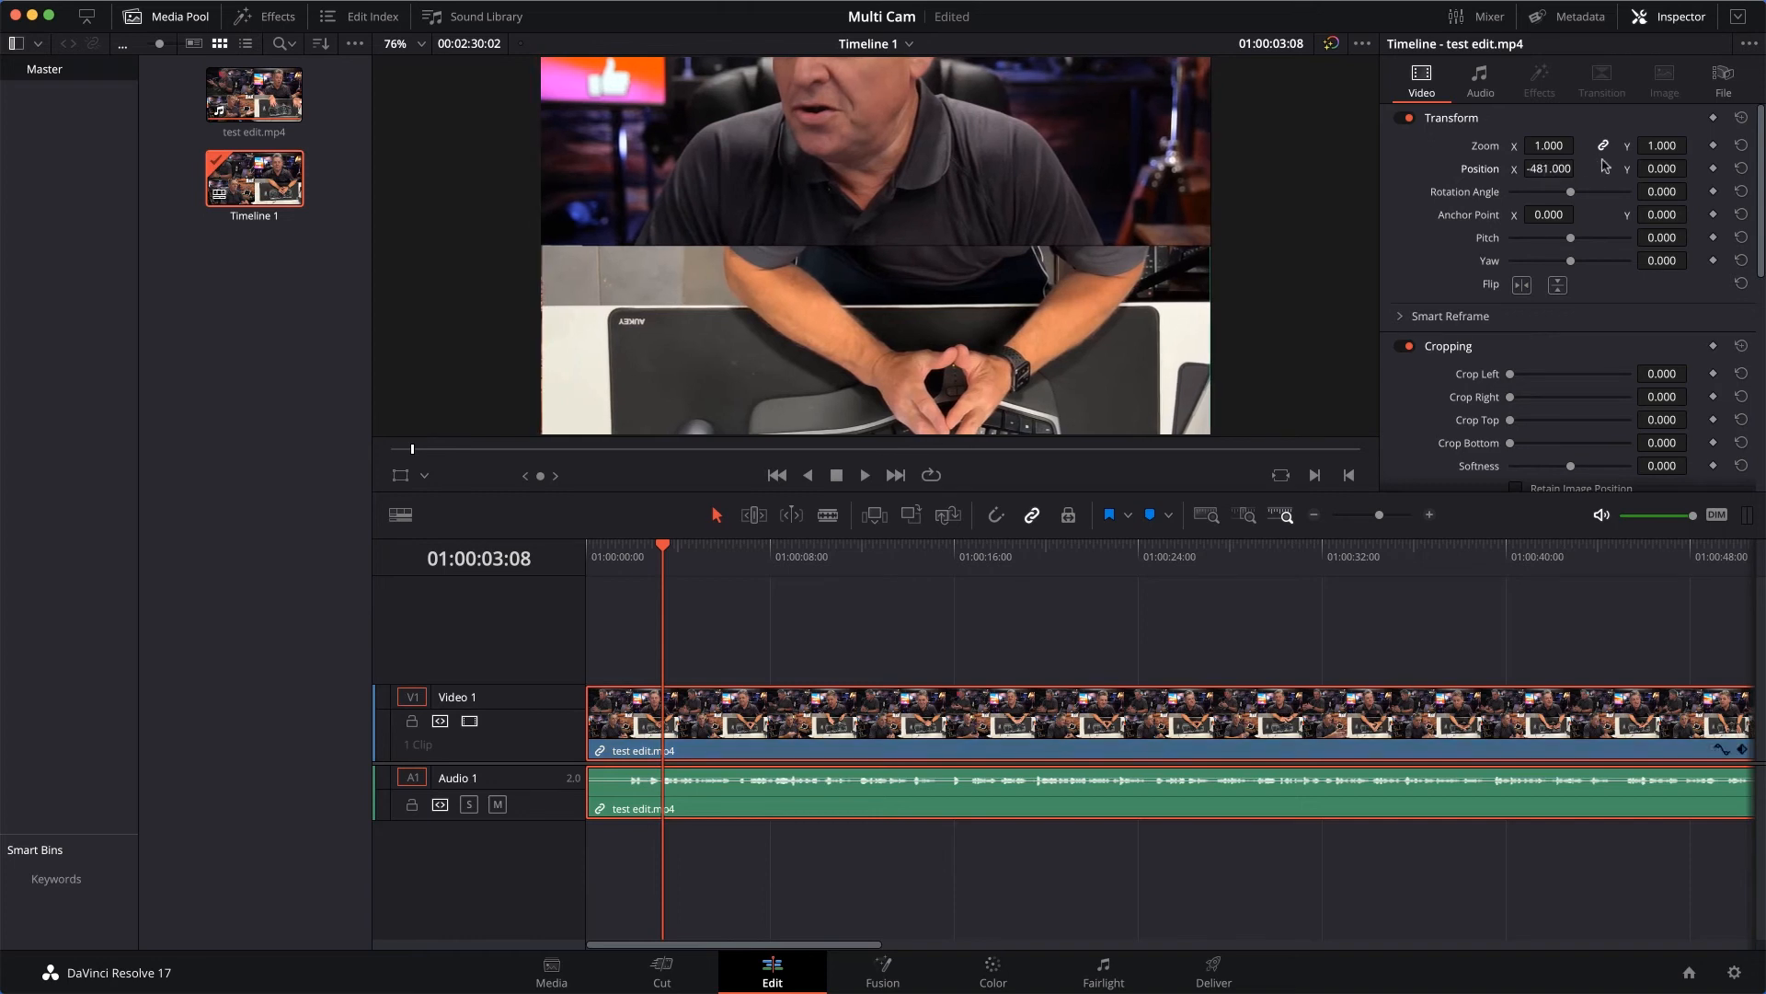
pyautogui.moveTo(1664, 170); pyautogui.dragTo(1551, 169)
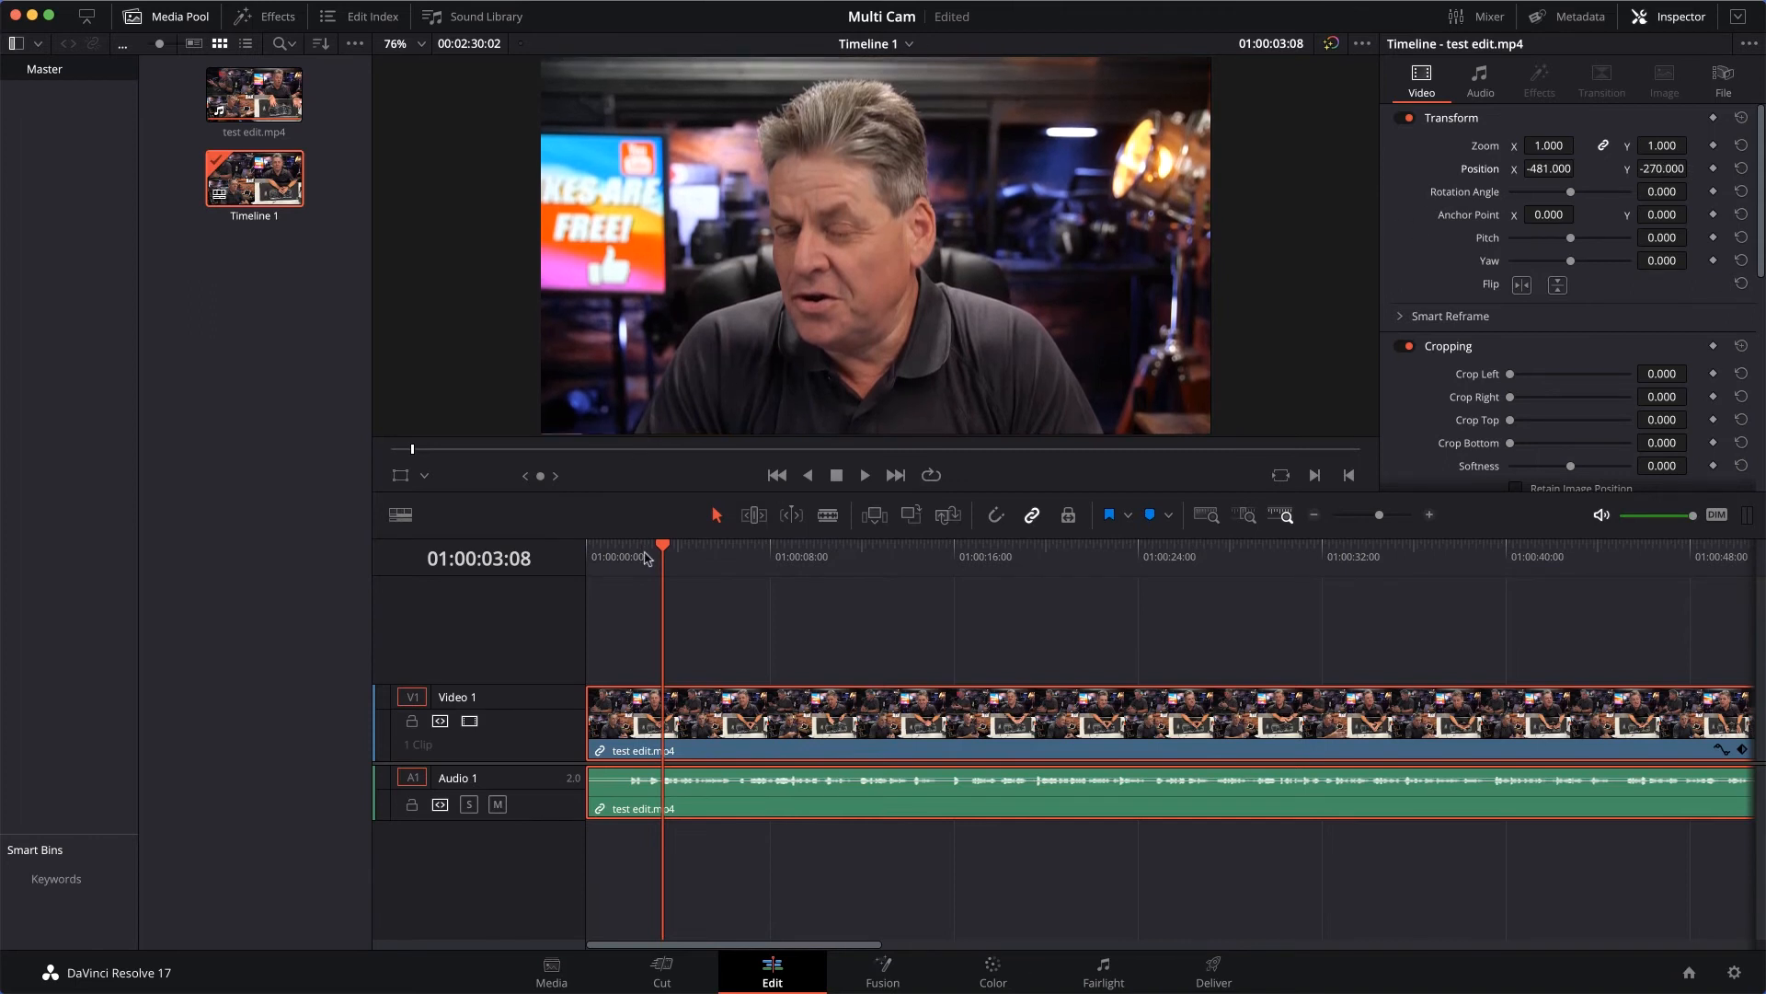
# Enlarge the Audio 1 track to show its waveform and park the playhead at the pause at 01:00:15:07
pyautogui.moveTo(664, 552); pyautogui.dragTo(724, 549)
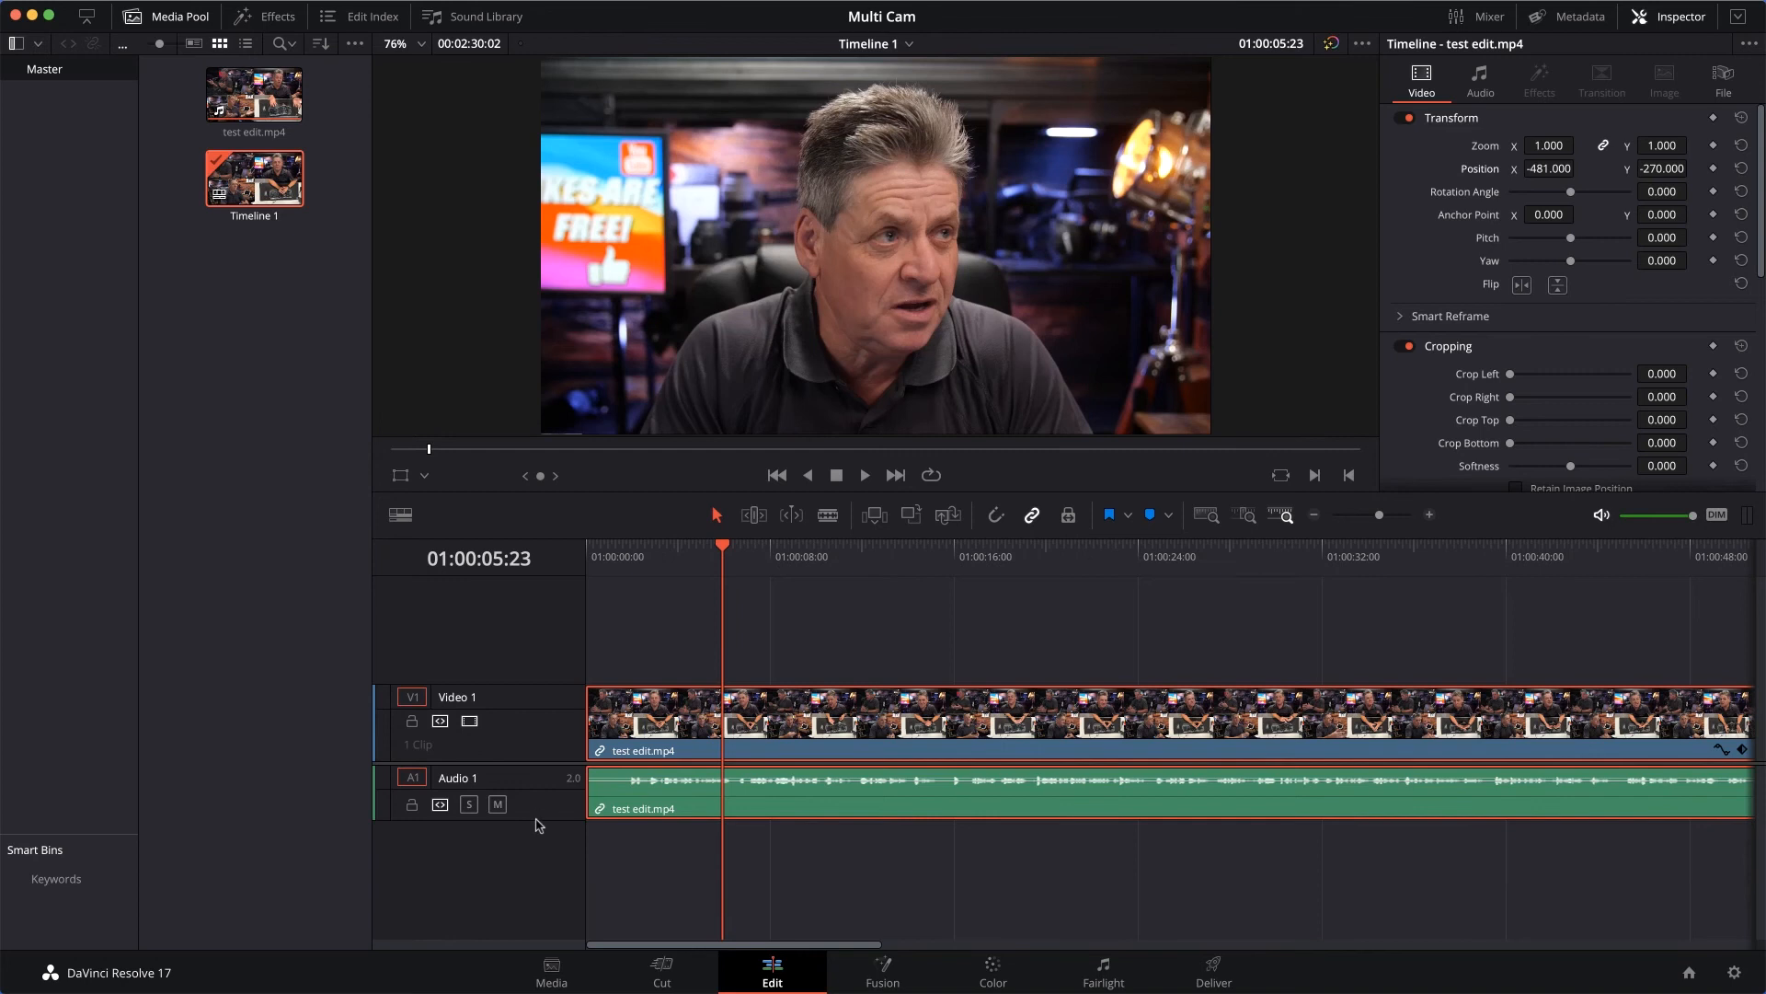
pyautogui.moveTo(535, 819); pyautogui.dragTo(516, 919)
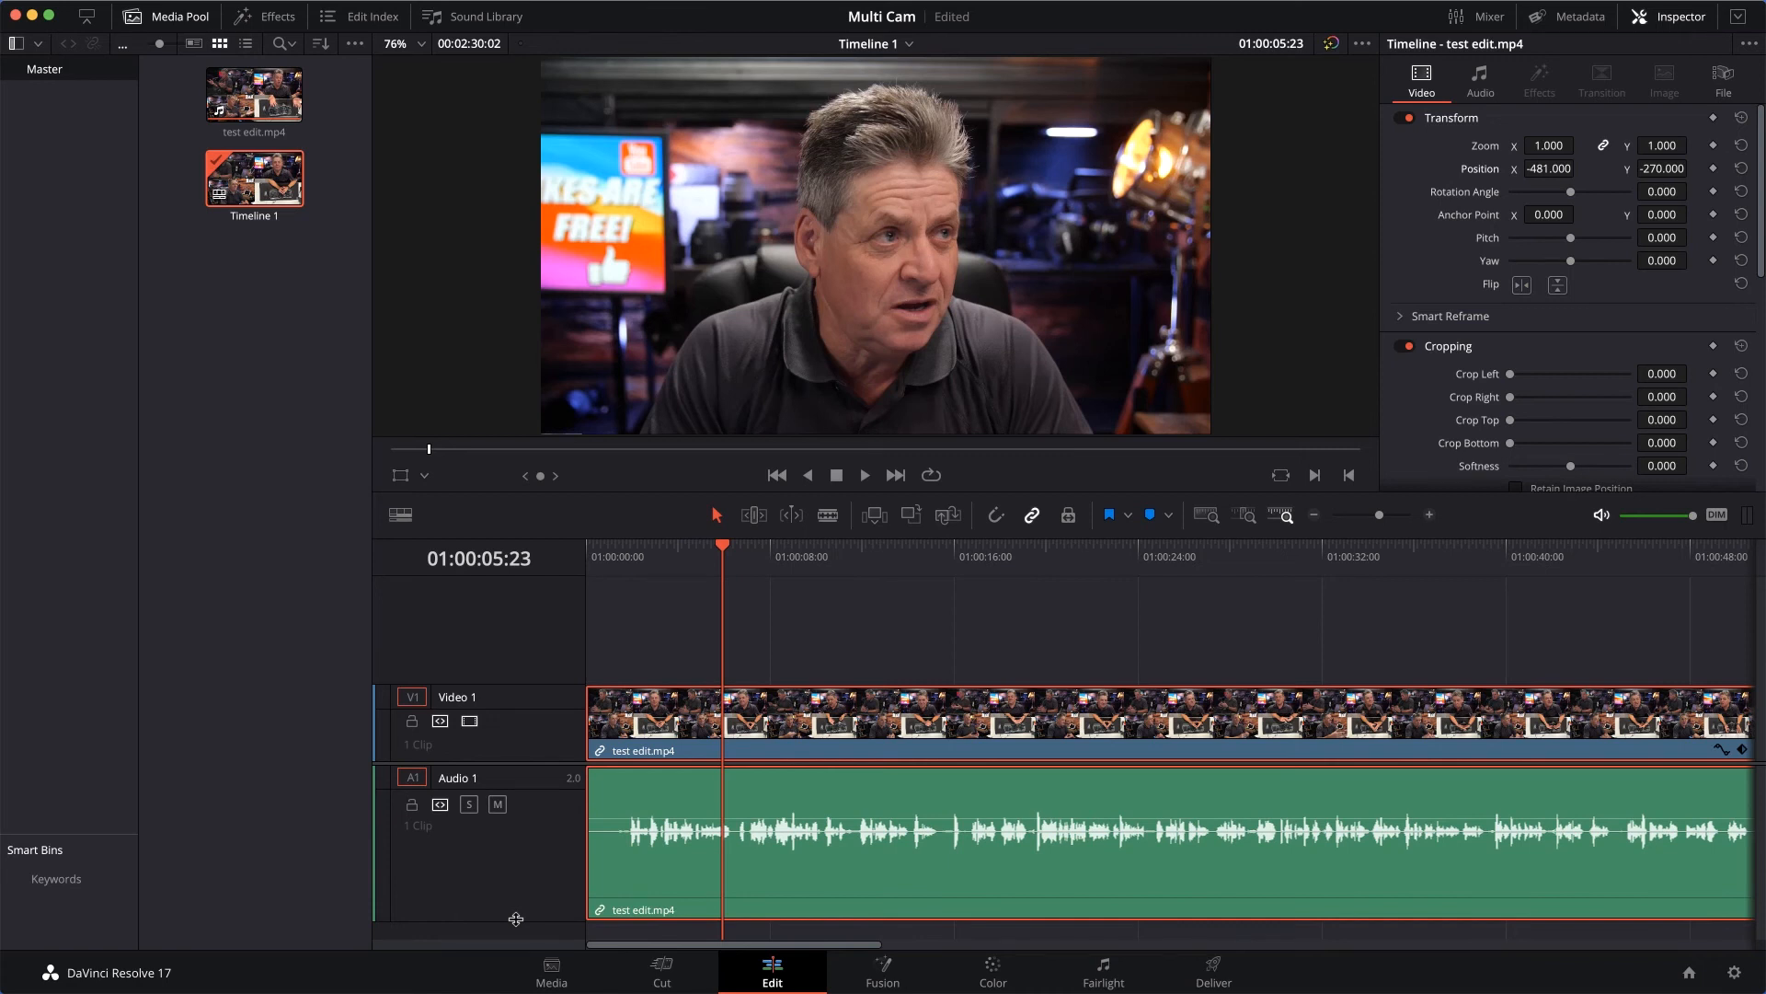
pyautogui.moveTo(724, 547); pyautogui.dragTo(924, 552)
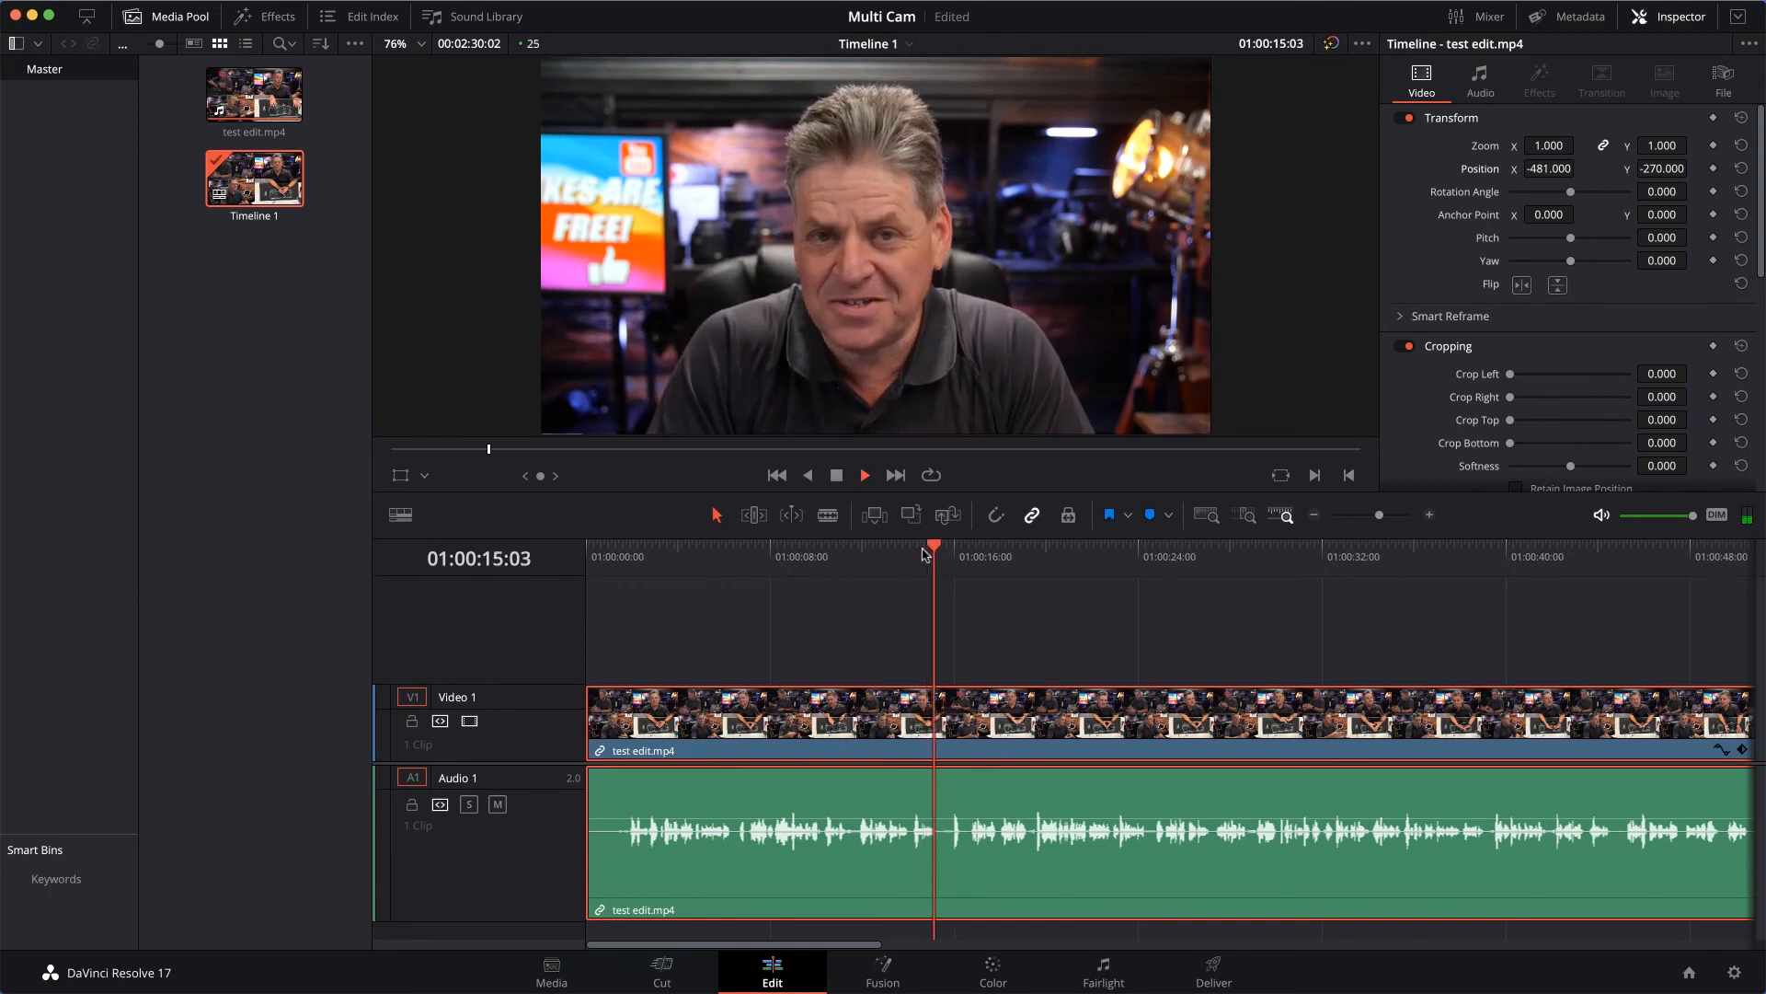
pyautogui.press('space')
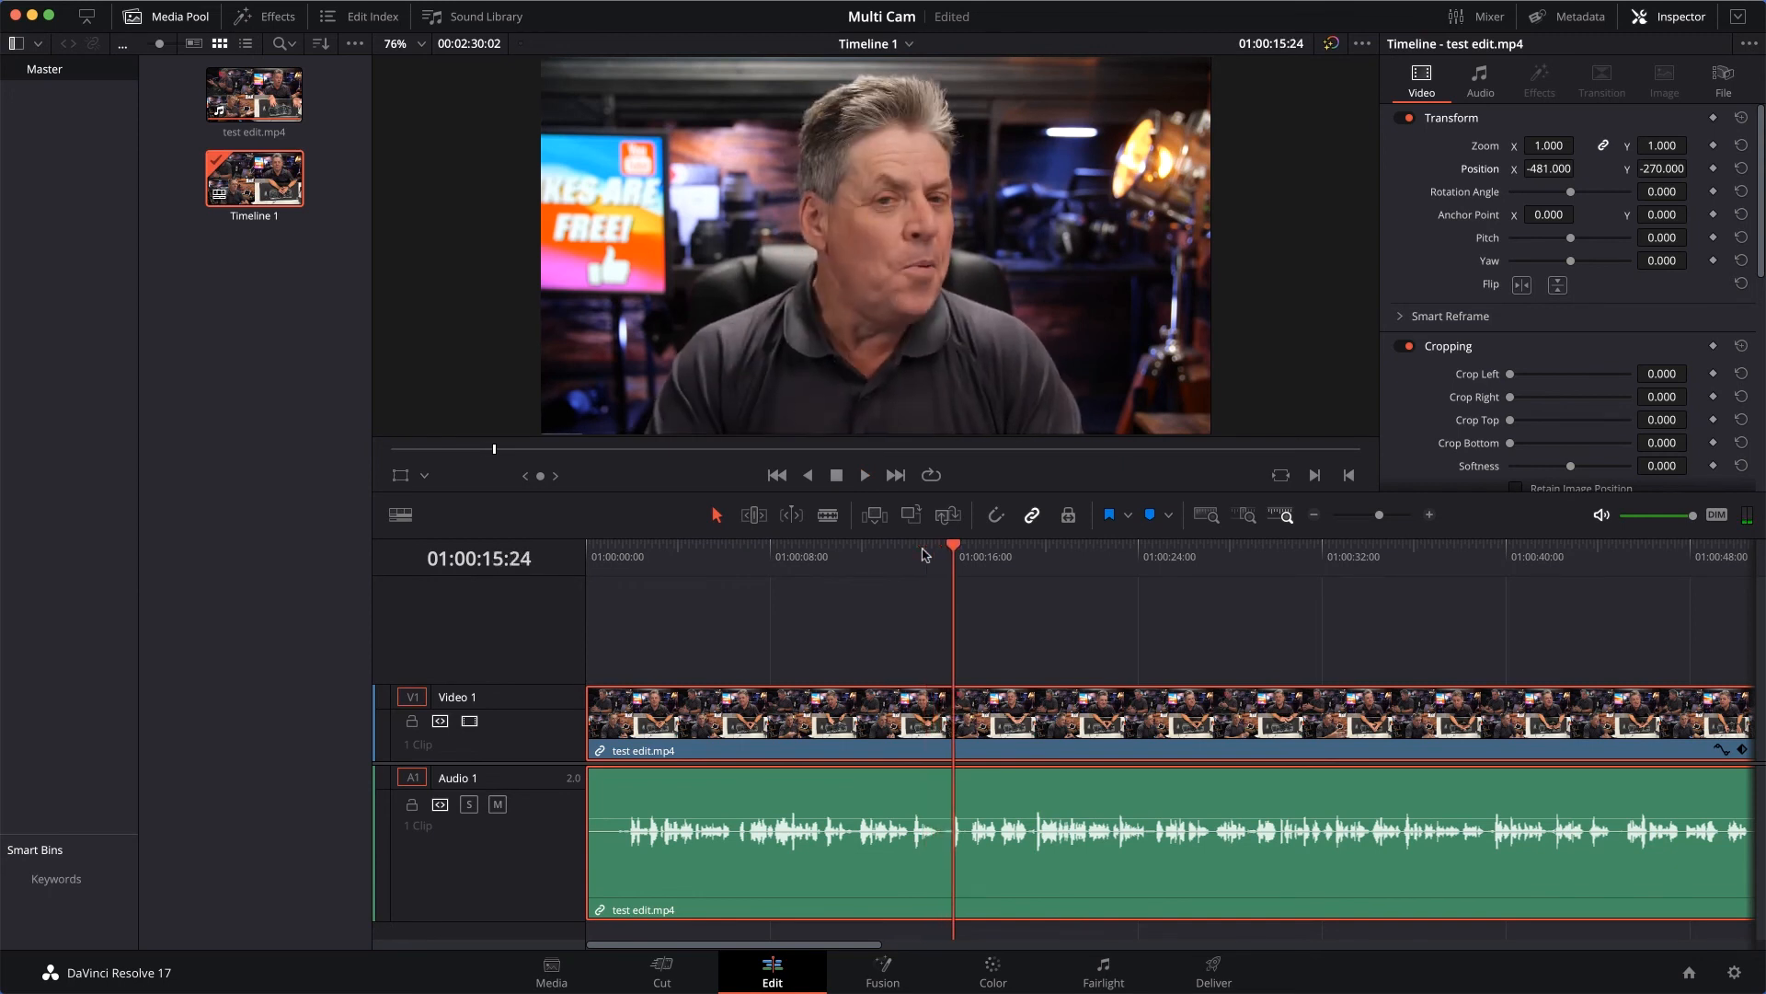
pyautogui.moveTo(953, 549); pyautogui.dragTo(939, 550)
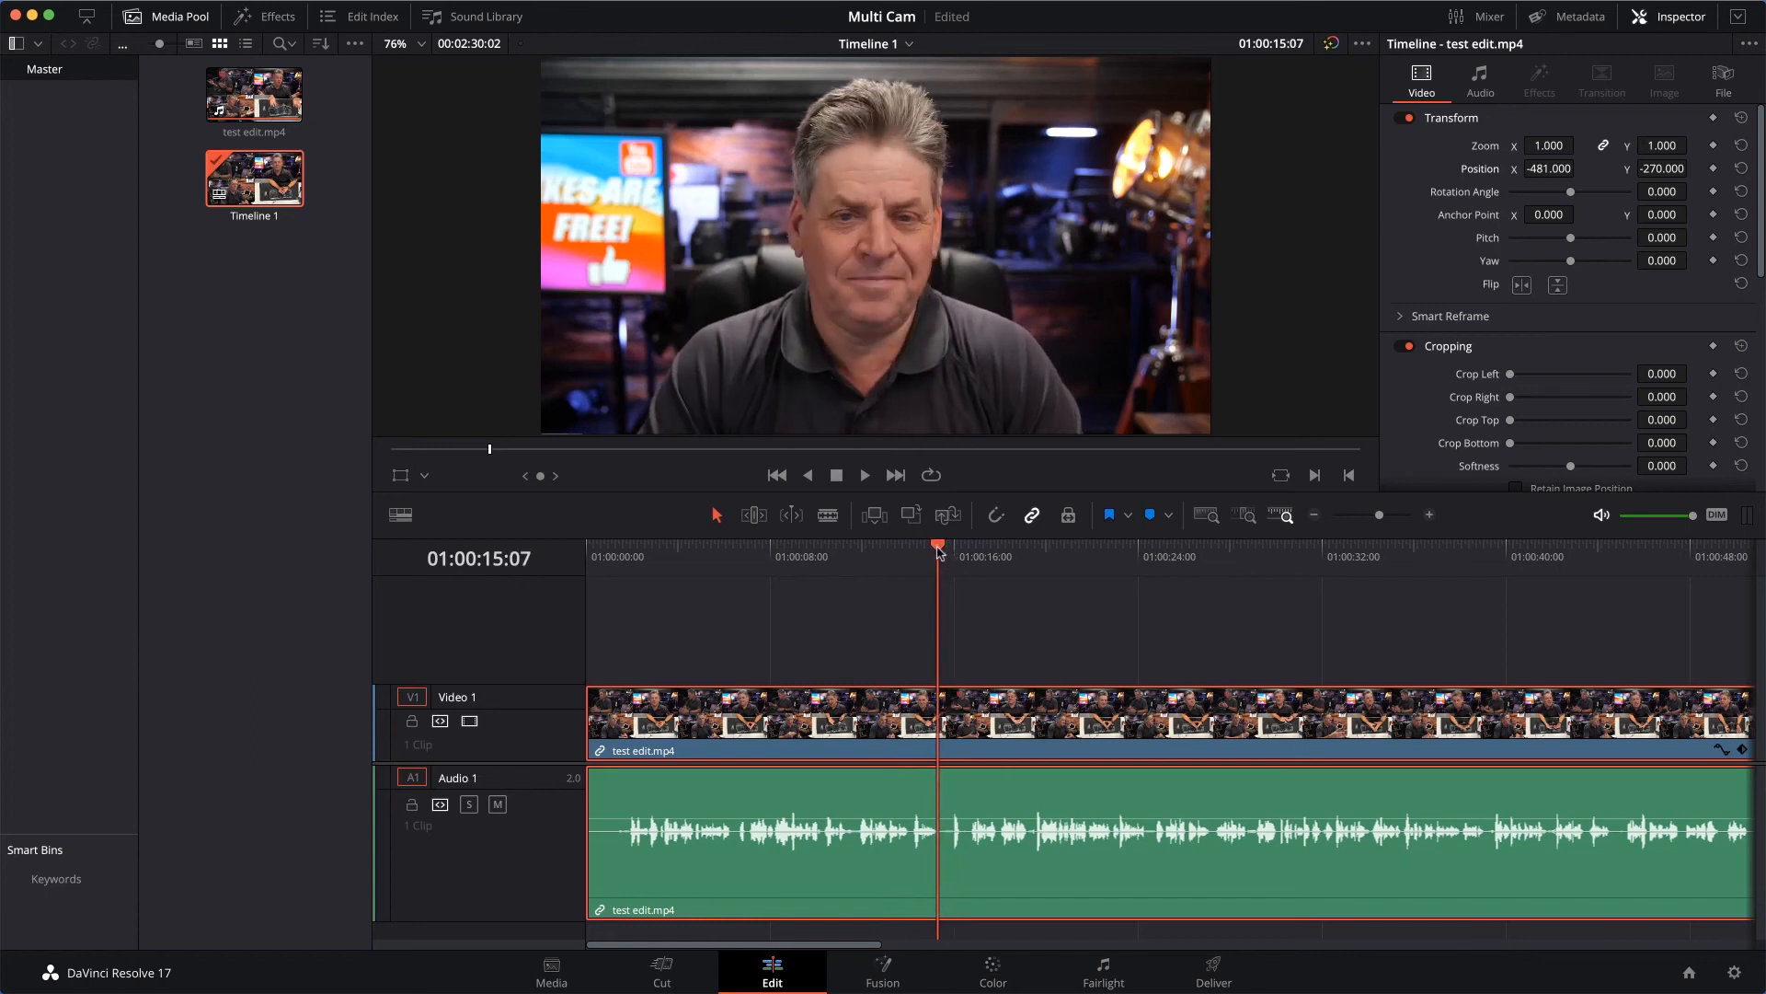
# Split the clip with the blade at about 01:00:15:07 and 01:00:16:17, on either side of the pause
pyautogui.press('b')
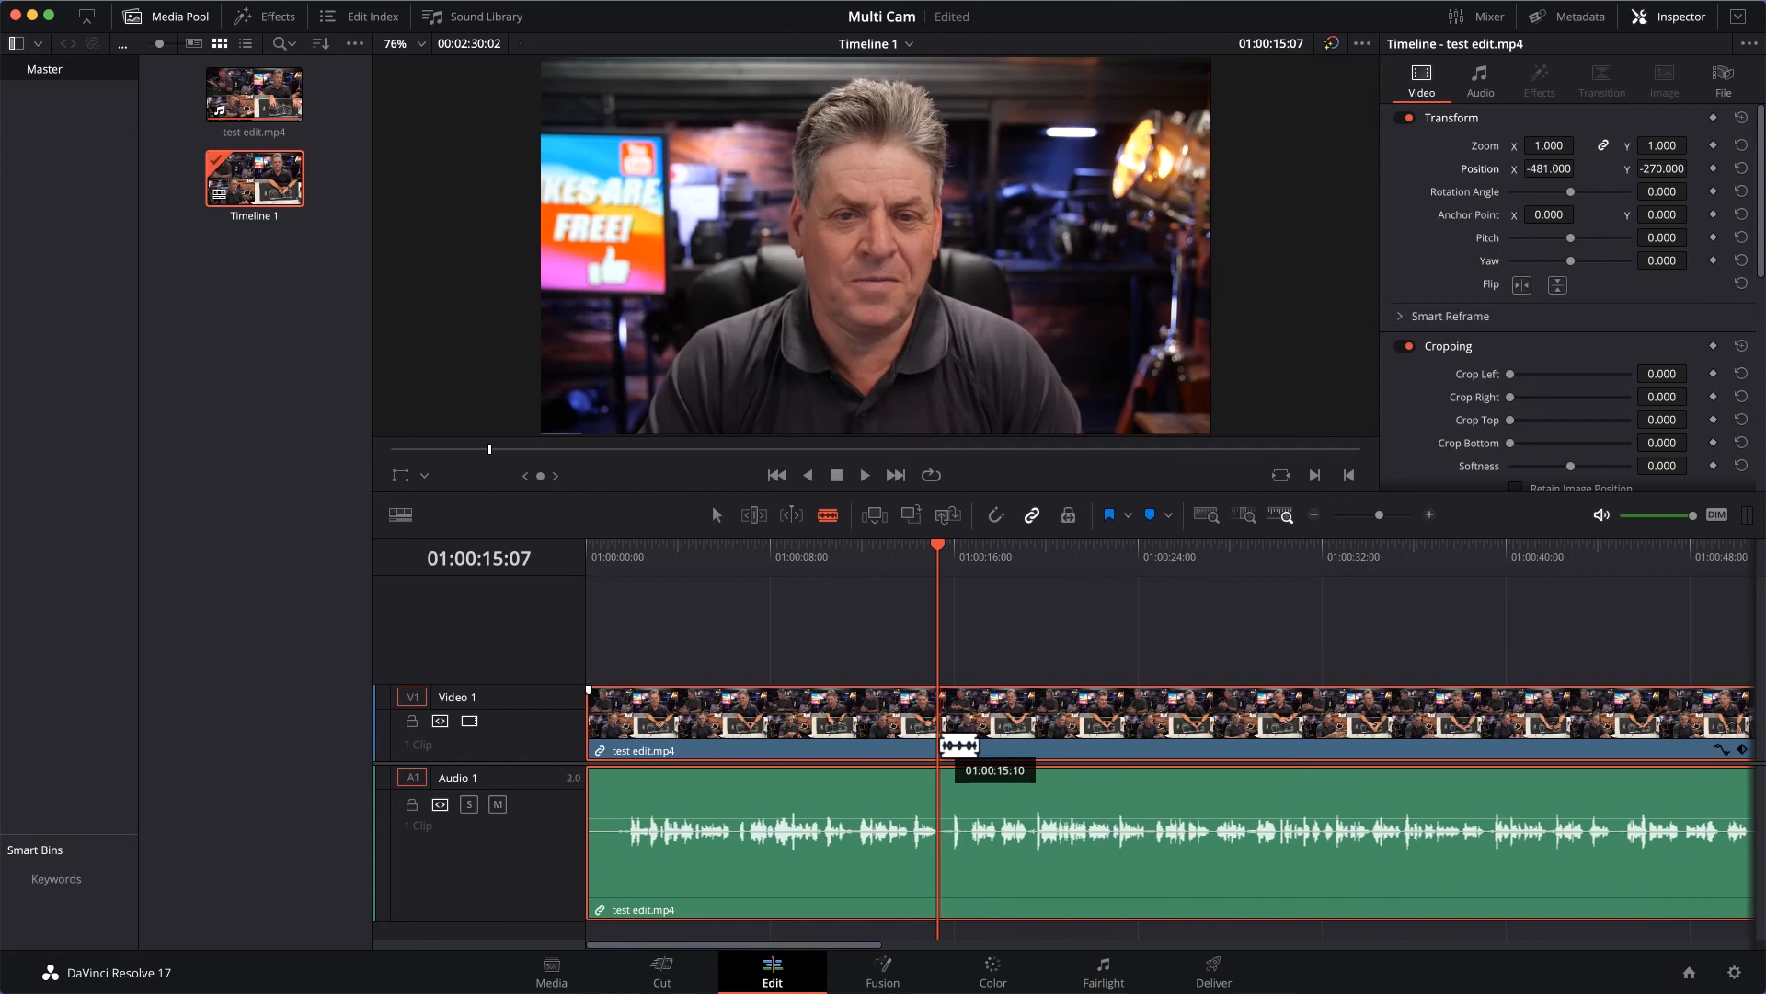
pyautogui.click(942, 747)
pyautogui.moveTo(938, 549); pyautogui.dragTo(971, 550)
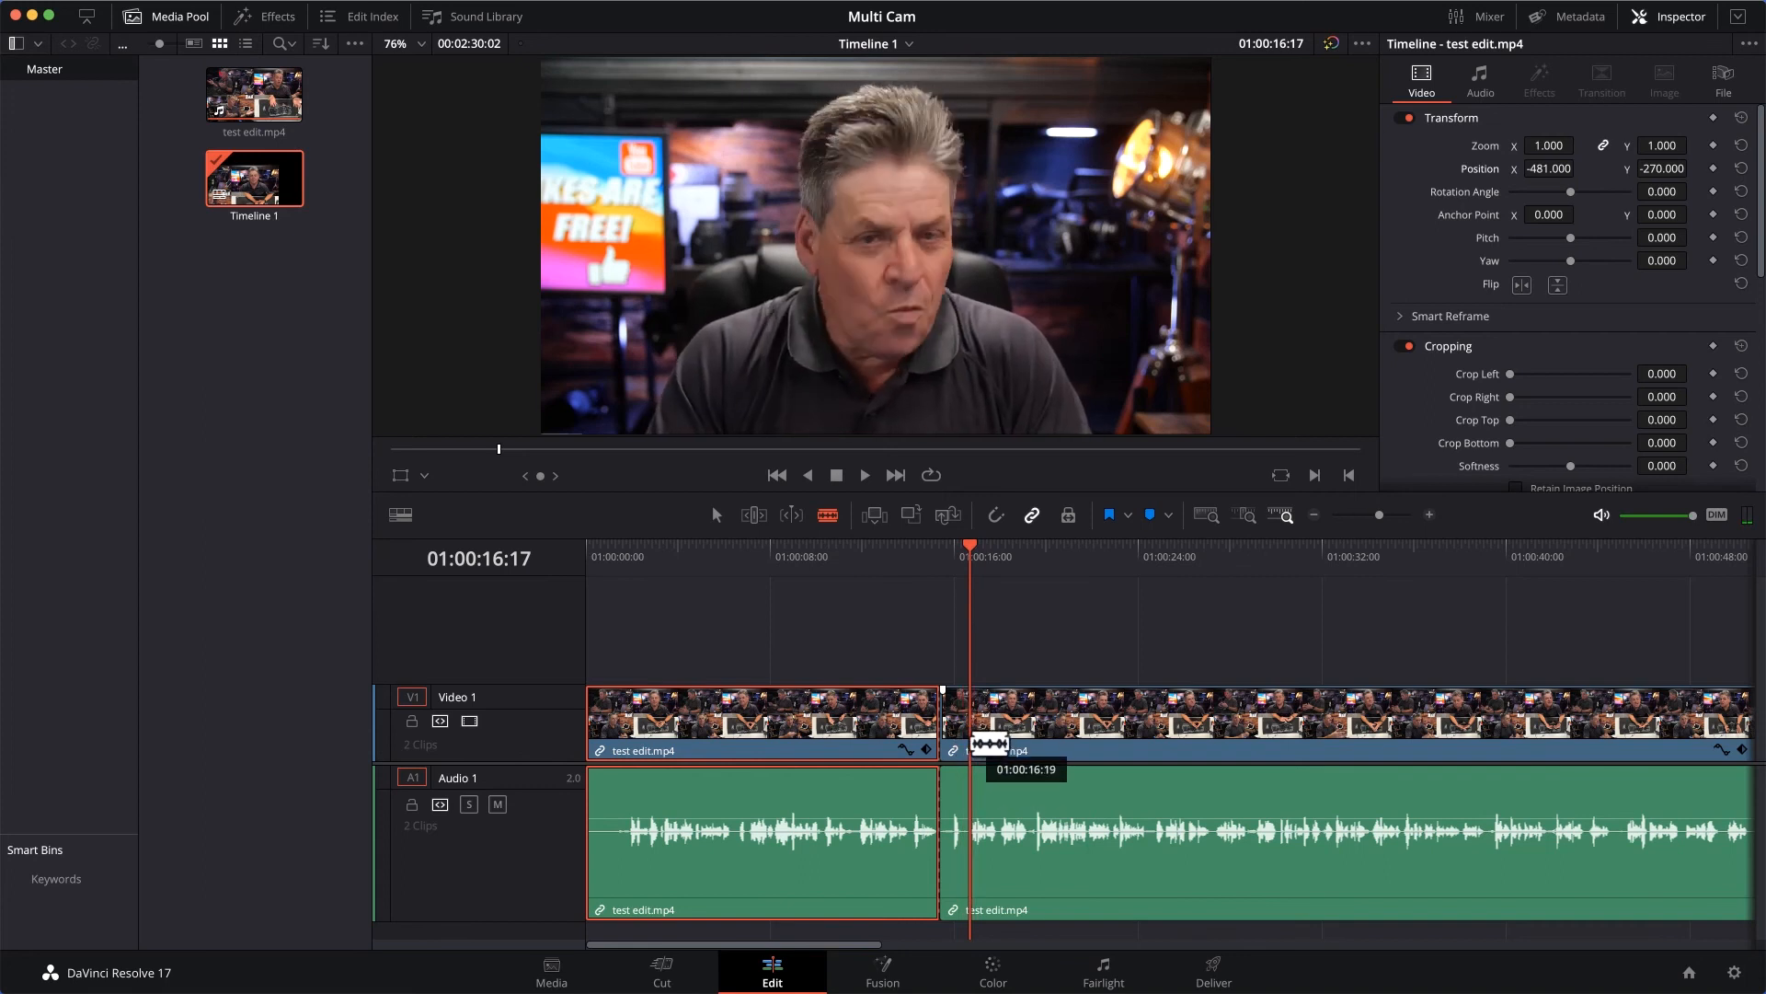
pyautogui.click(972, 743)
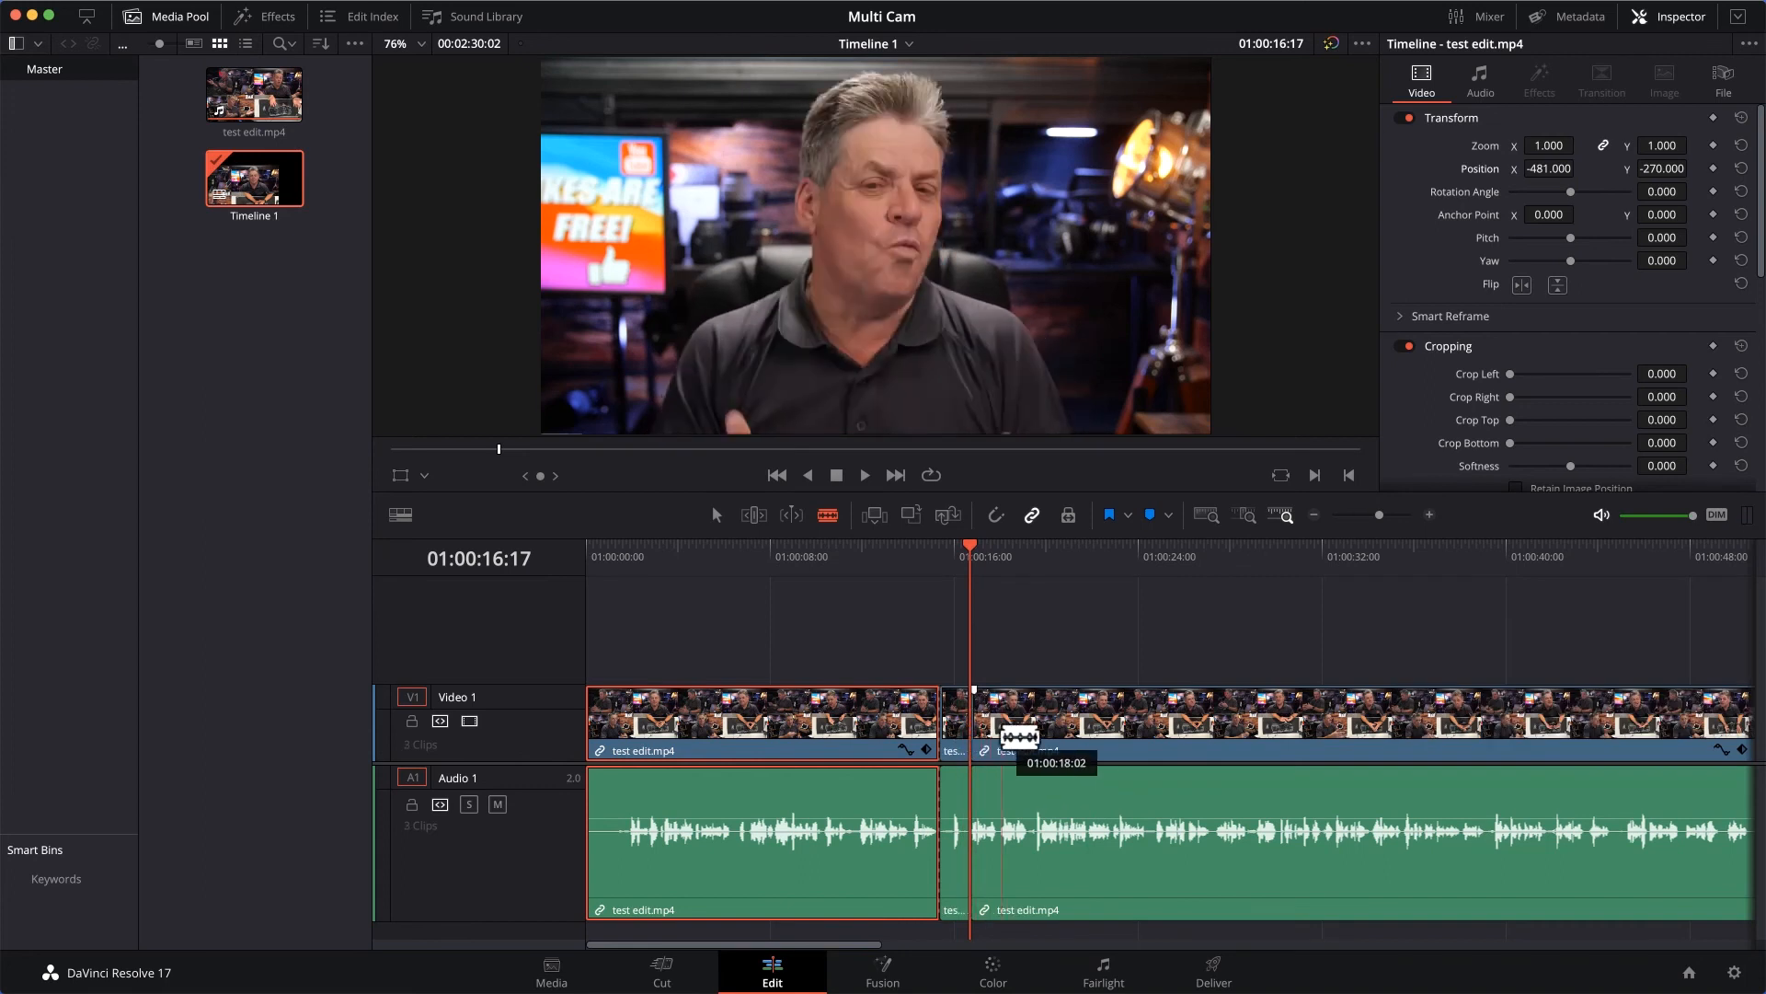
pyautogui.press('a')
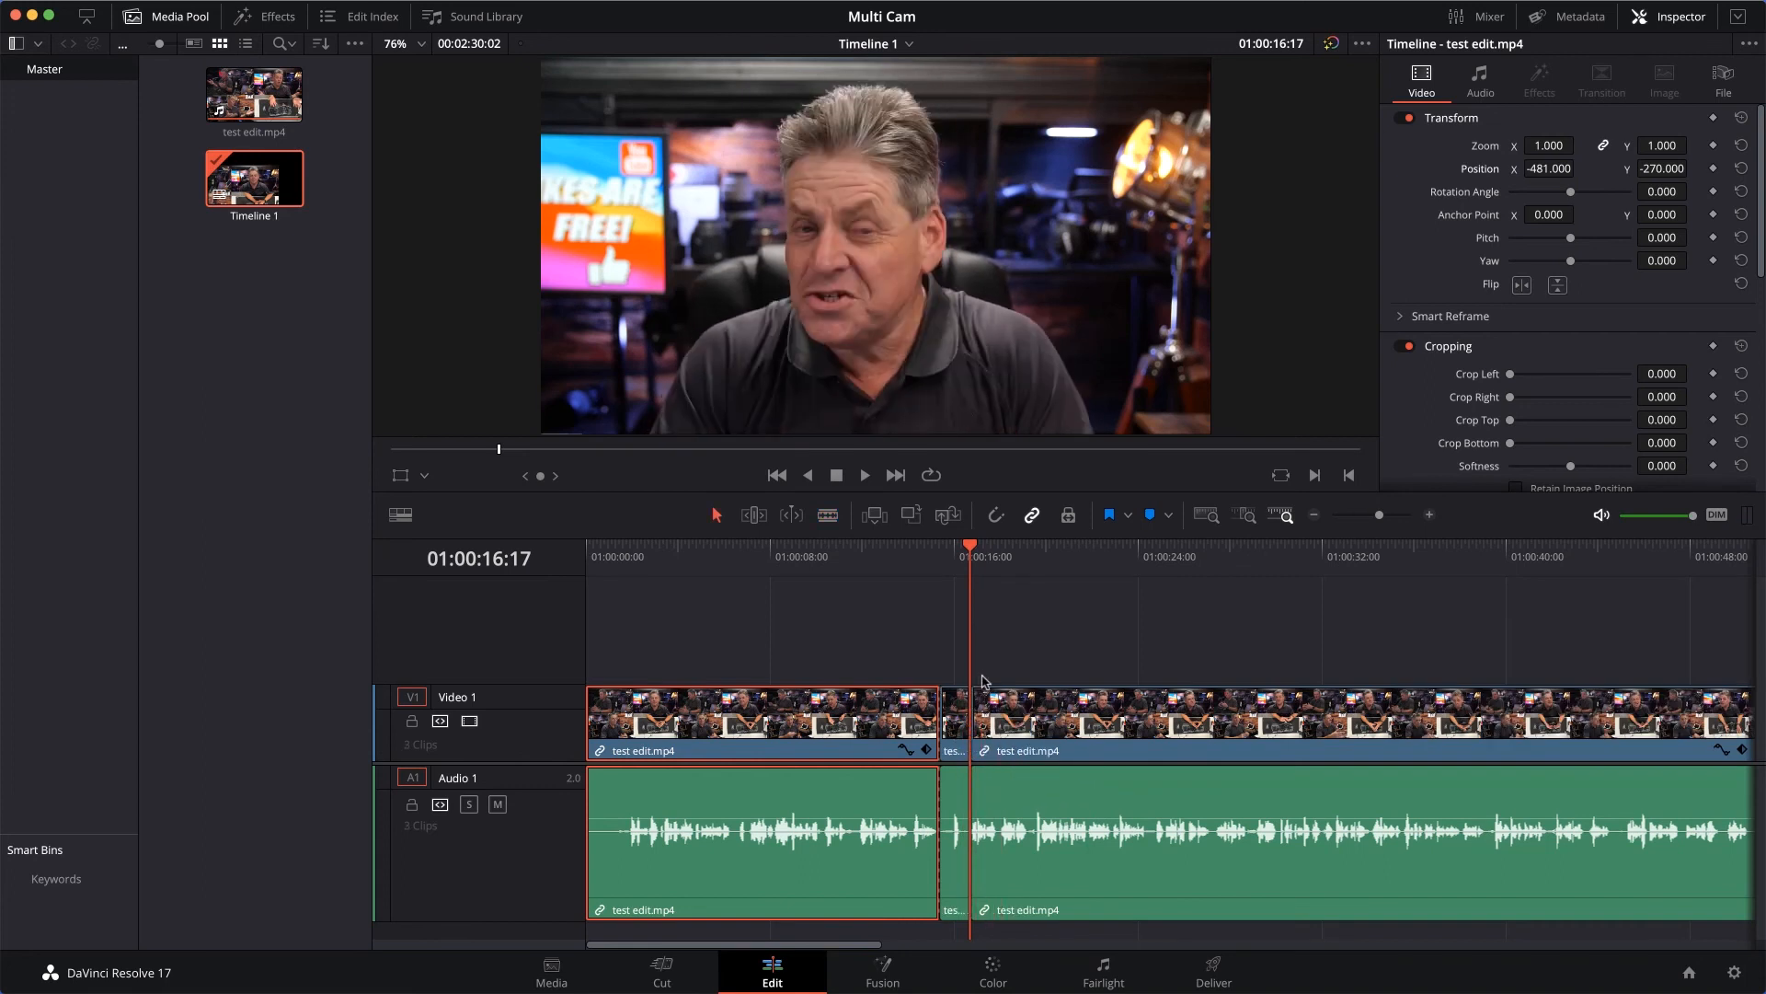
# Delete the short segment between the two cuts and close the gap it leaves
pyautogui.click(957, 719)
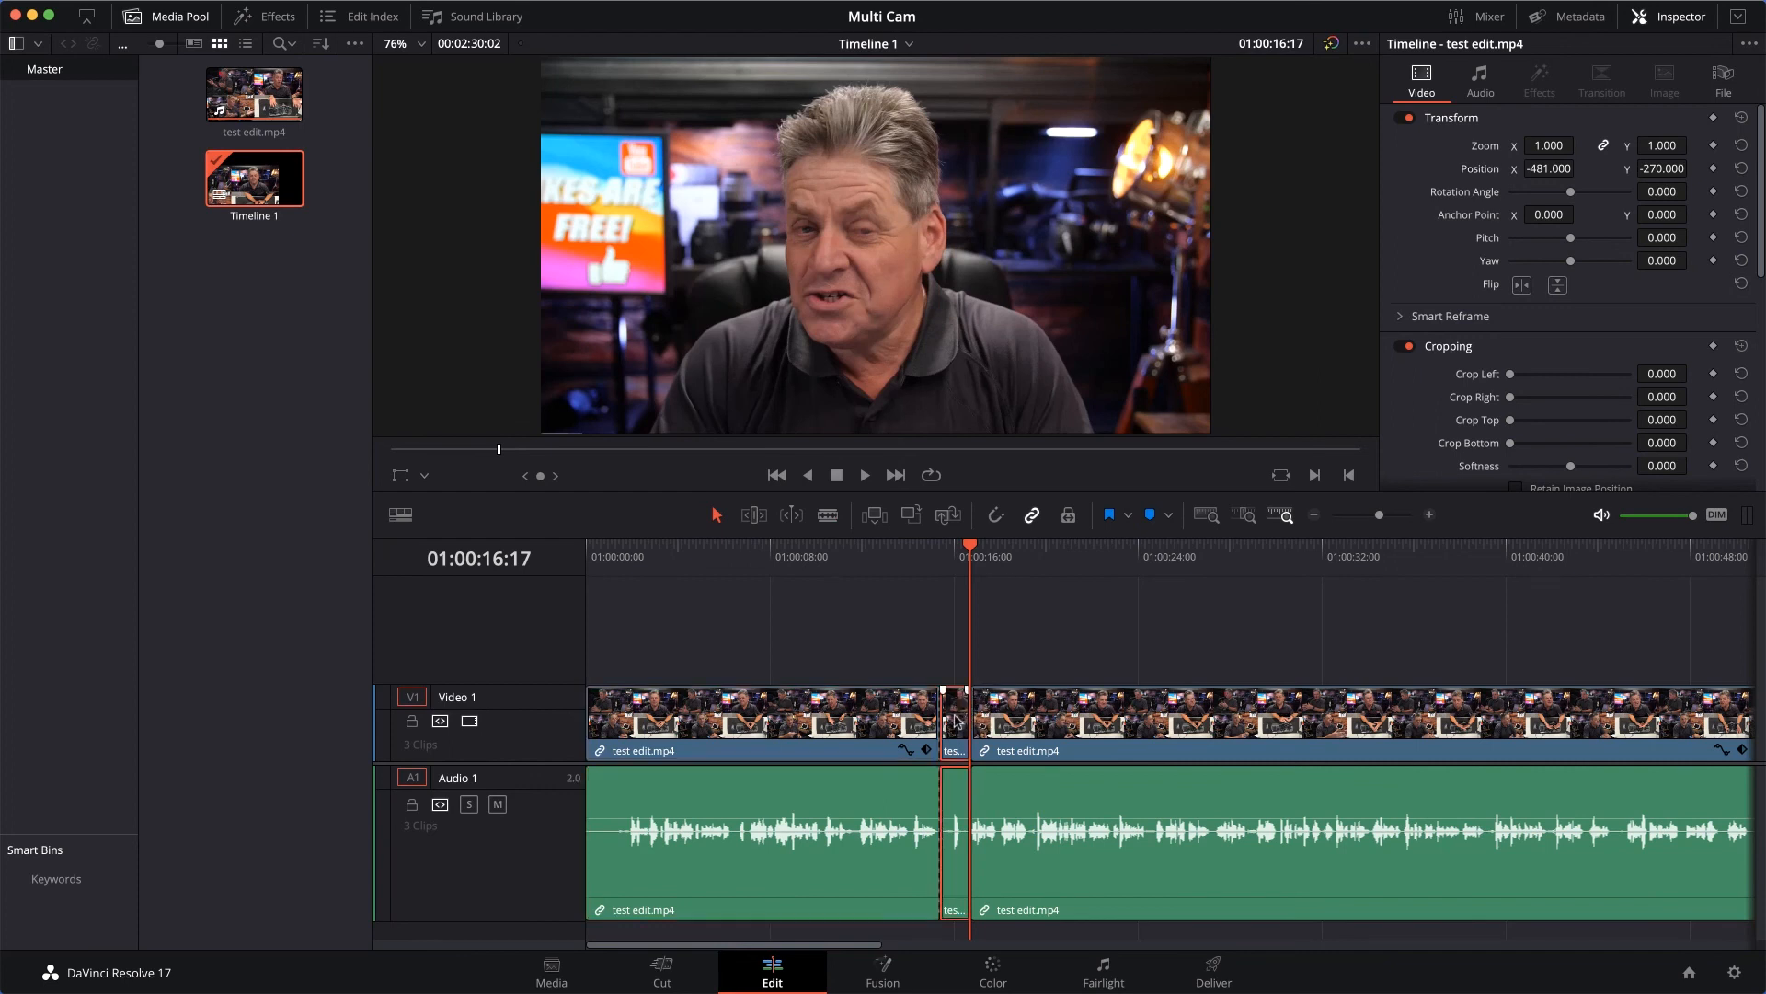
pyautogui.press('BackSpace')
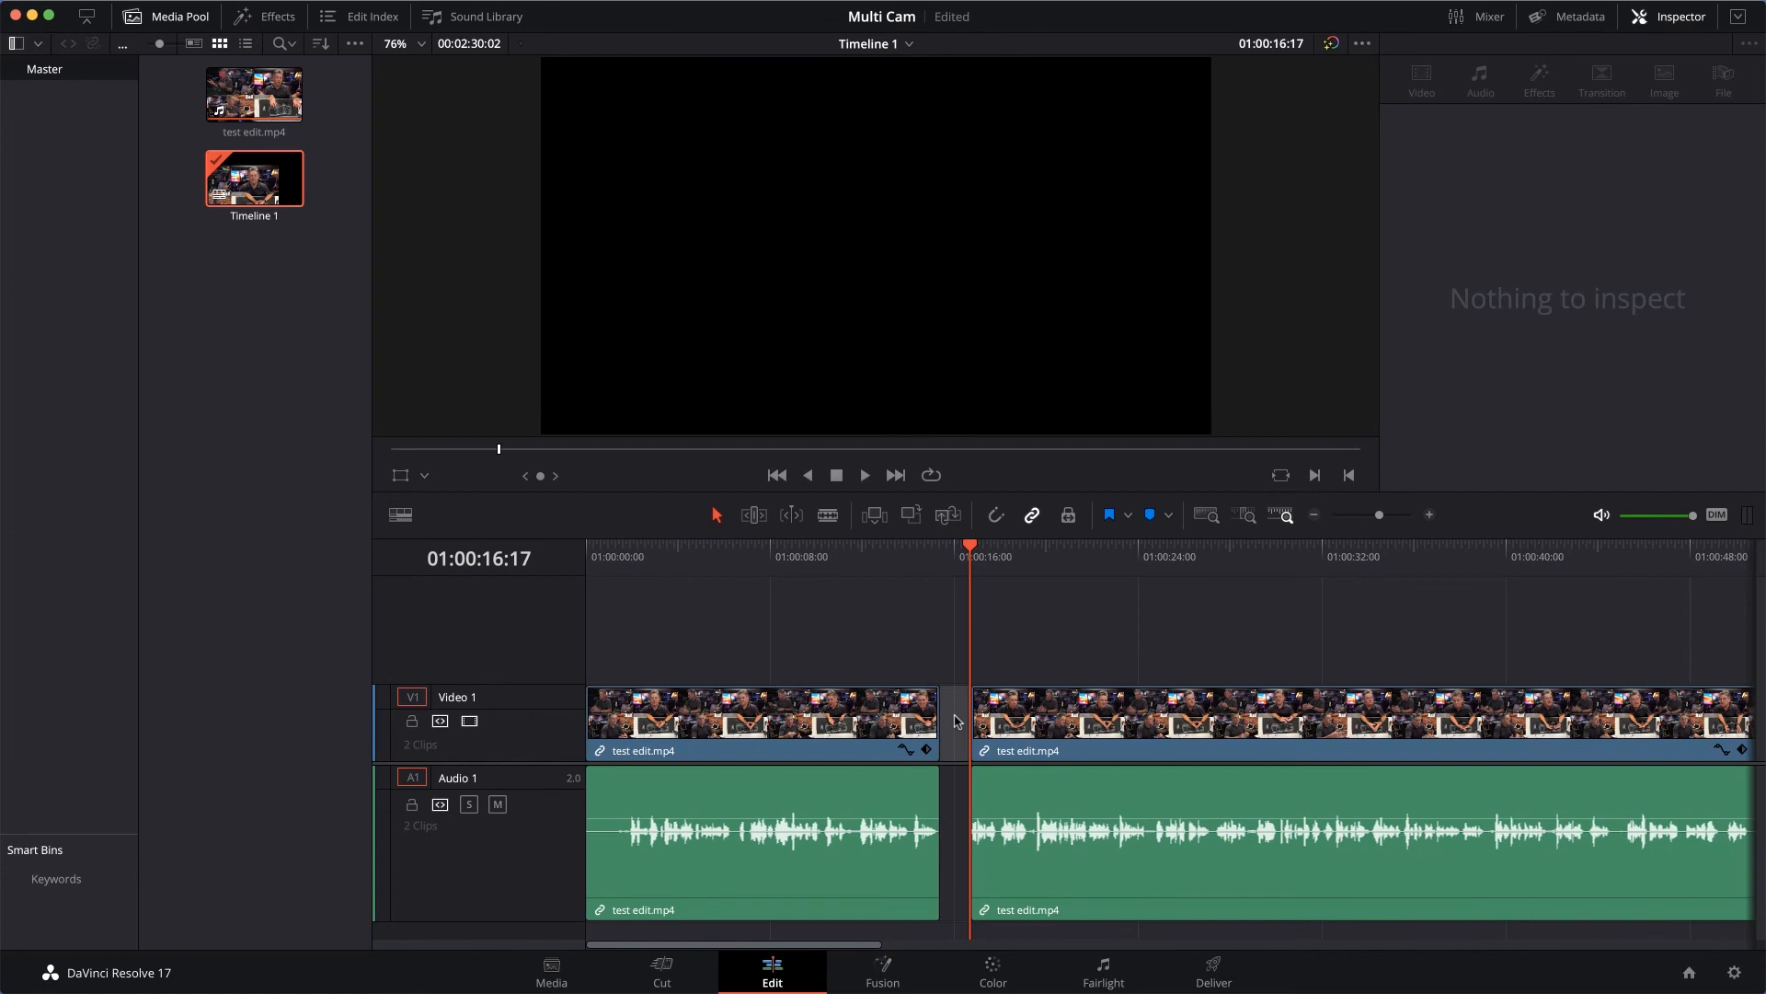
pyautogui.click(957, 720)
pyautogui.press('BackSpace')
# Play back the join between the two clips from about 01:00:14:06 to check the edit
pyautogui.moveTo(938, 549); pyautogui.dragTo(915, 549)
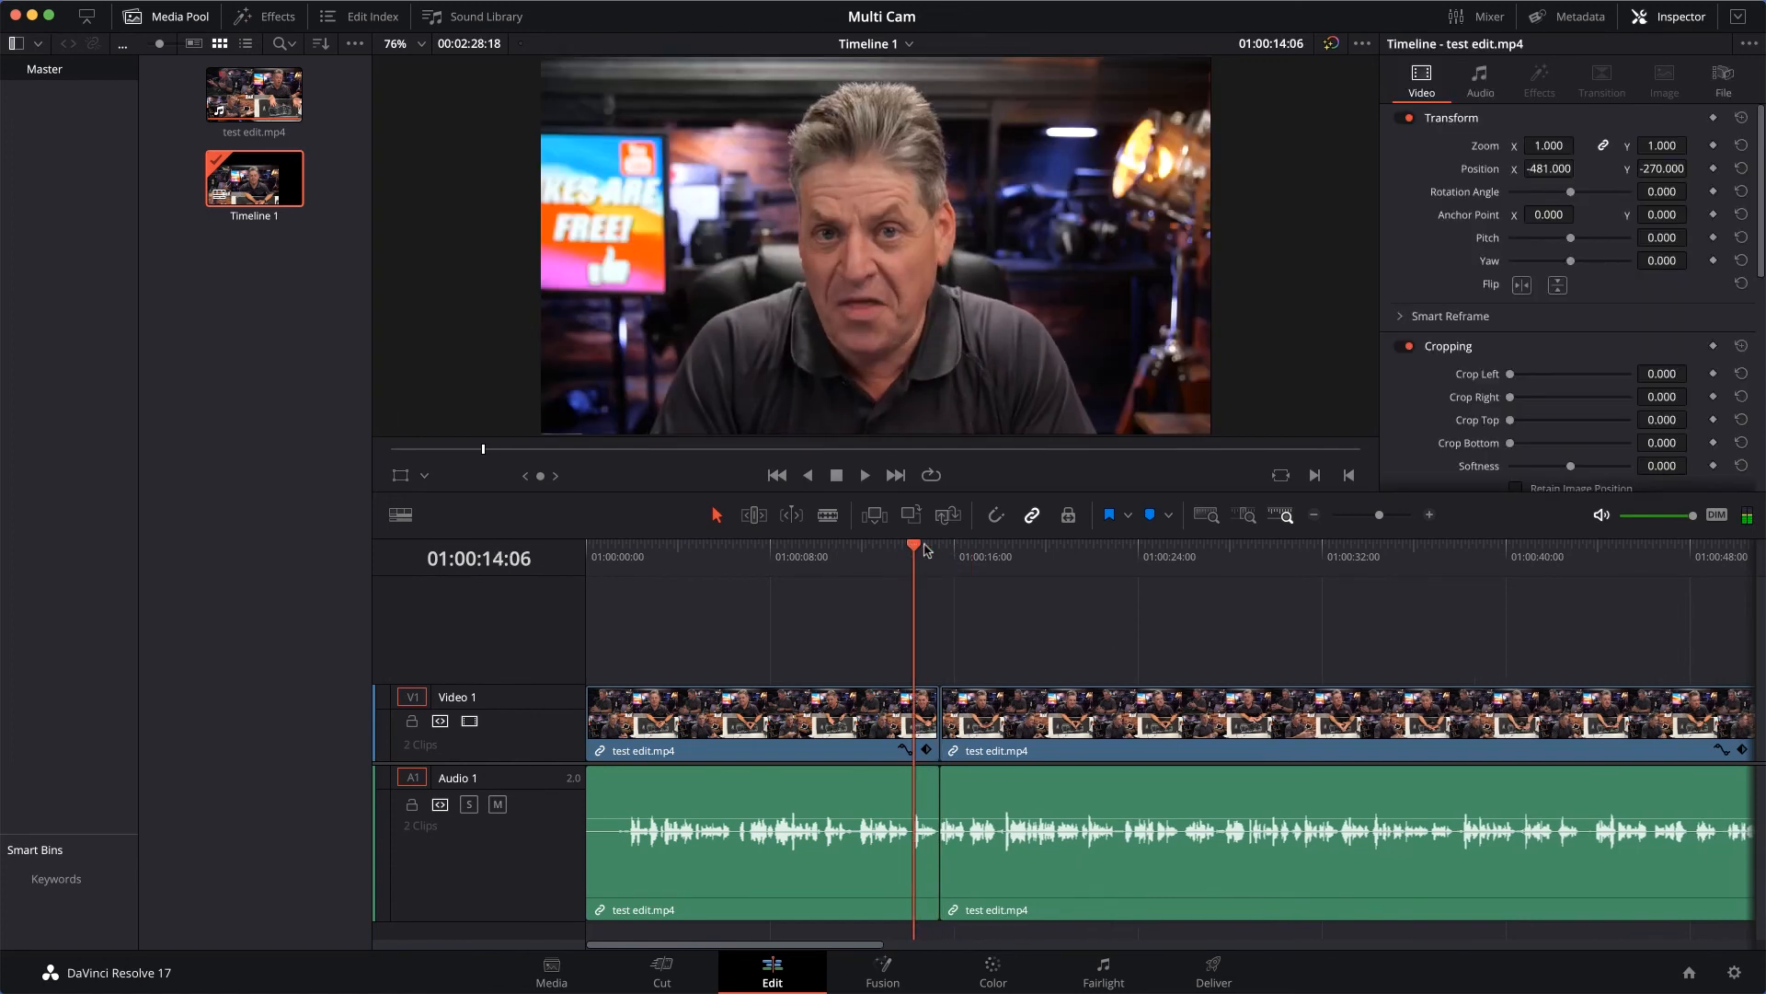
pyautogui.press('space')
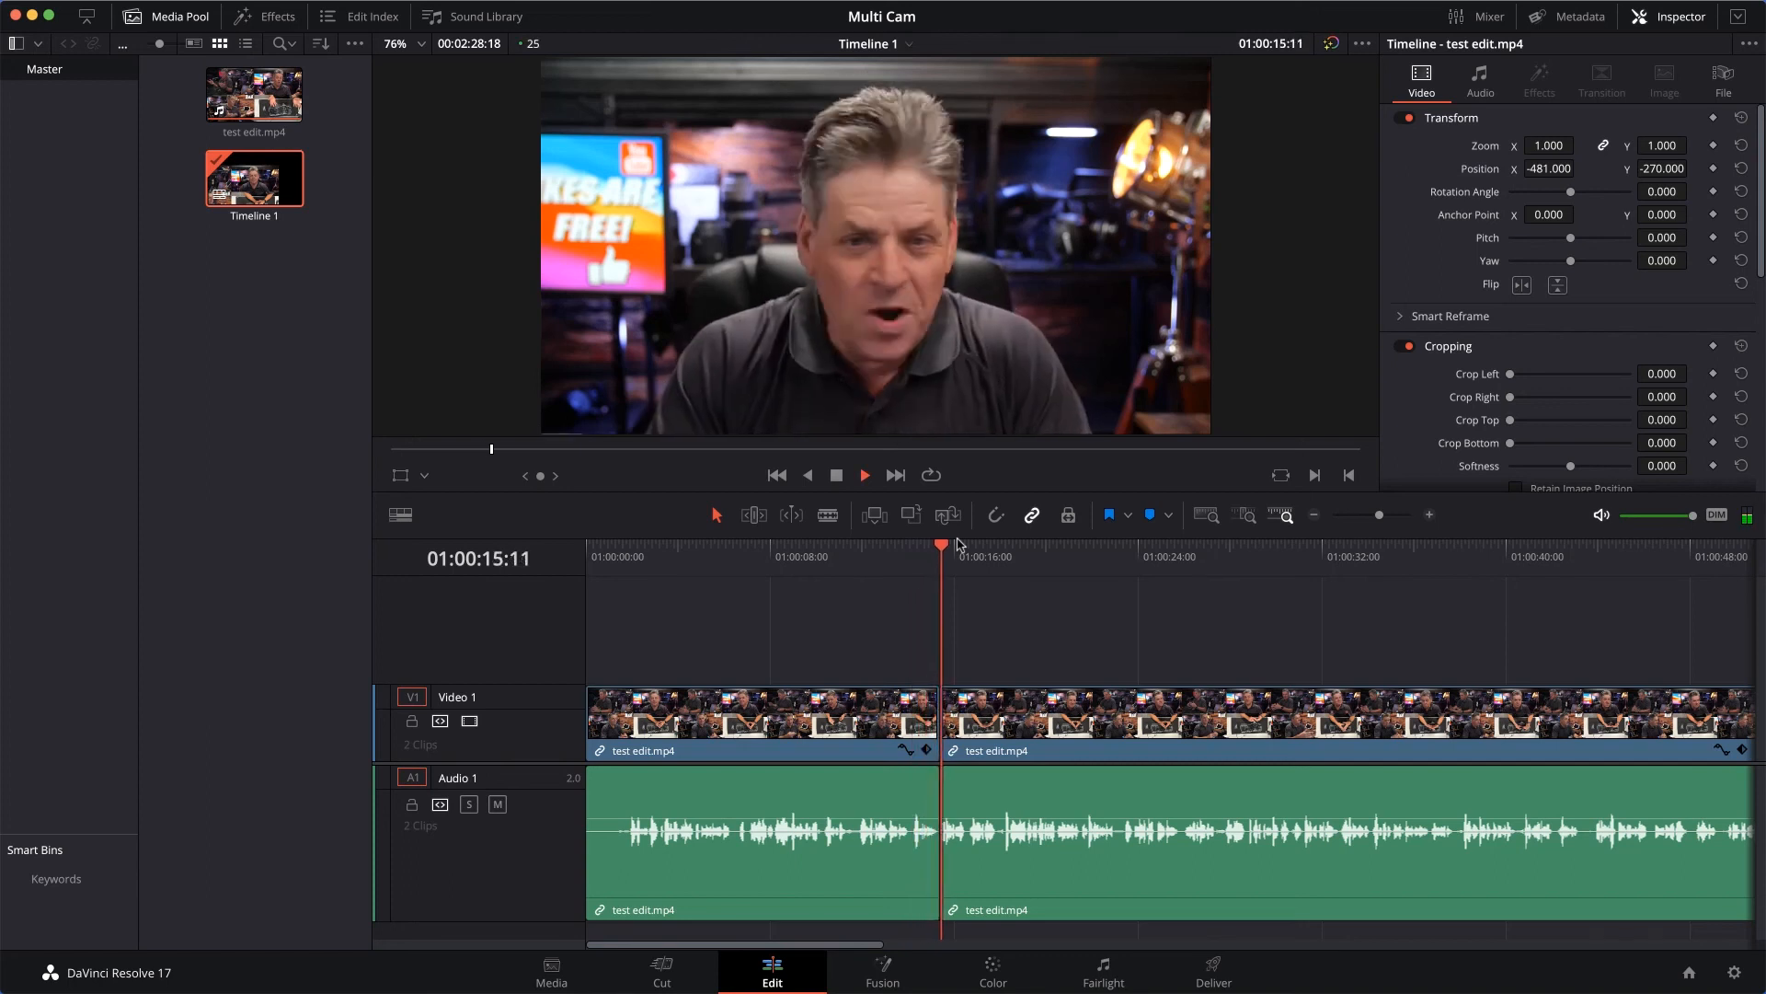
pyautogui.press('space')
pyautogui.moveTo(940, 546); pyautogui.dragTo(919, 549)
pyautogui.press('space')
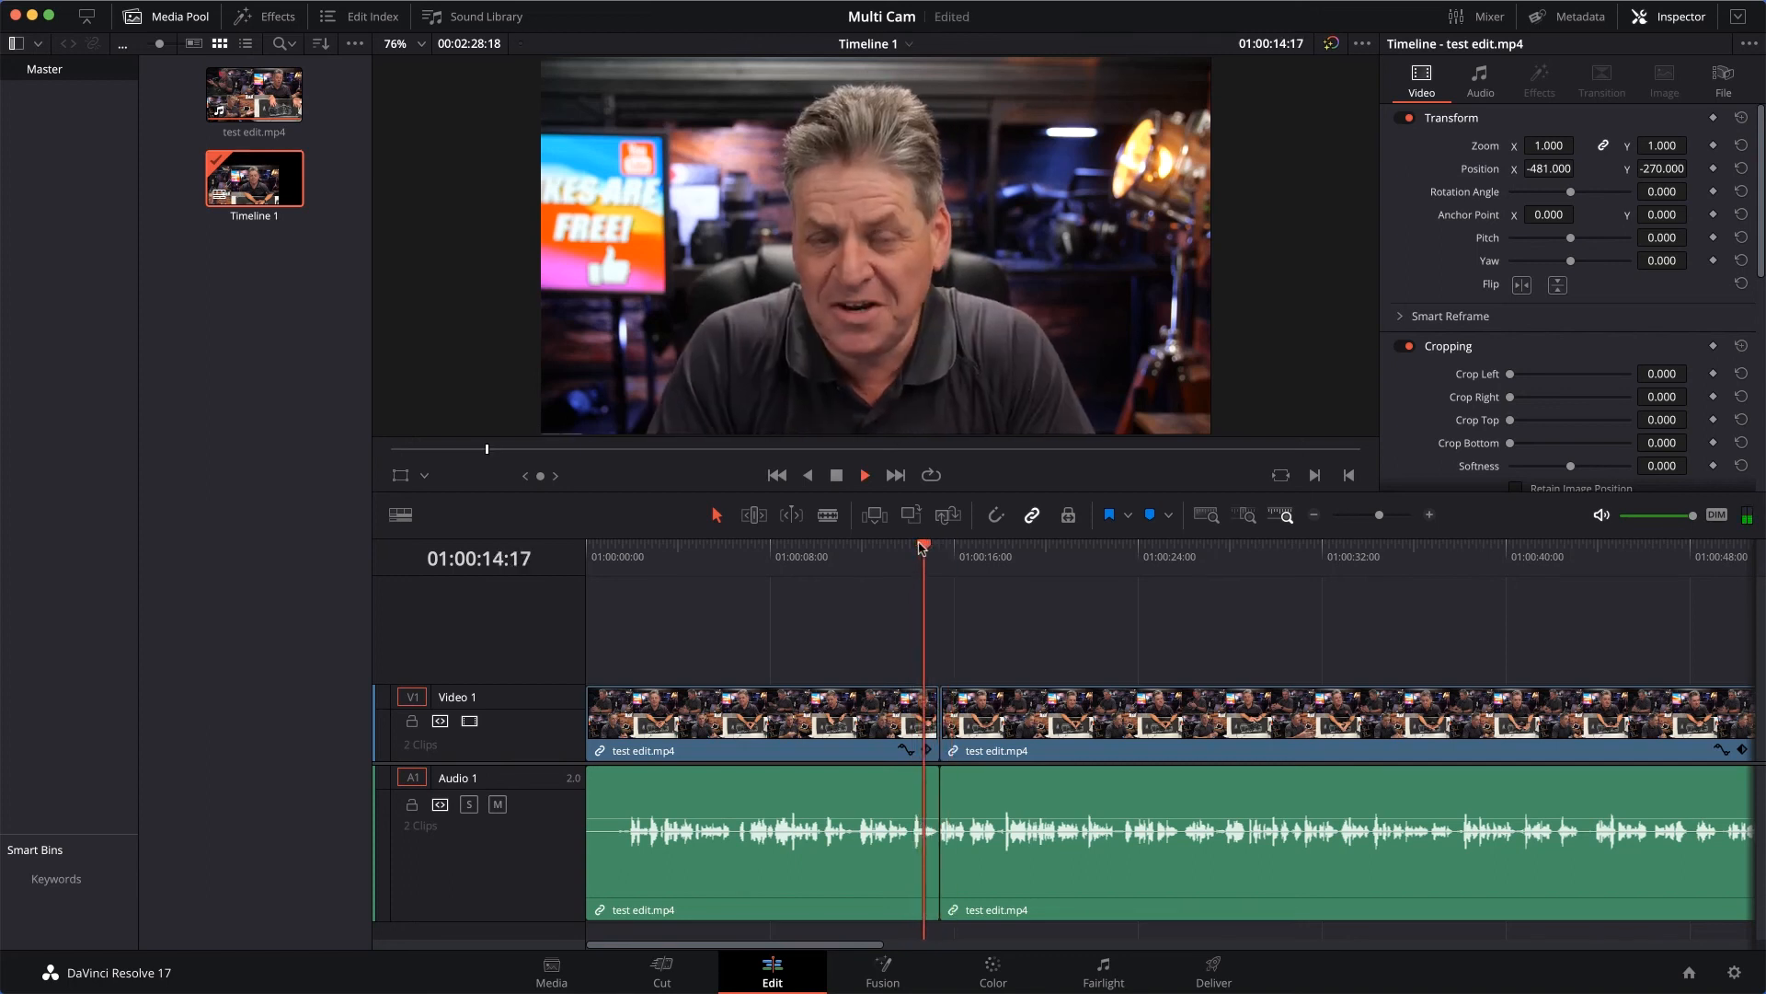
pyautogui.press('space')
# Split the second clip at about 01:00:18:03 to isolate a short middle segment
pyautogui.moveTo(970, 546); pyautogui.dragTo(1004, 550)
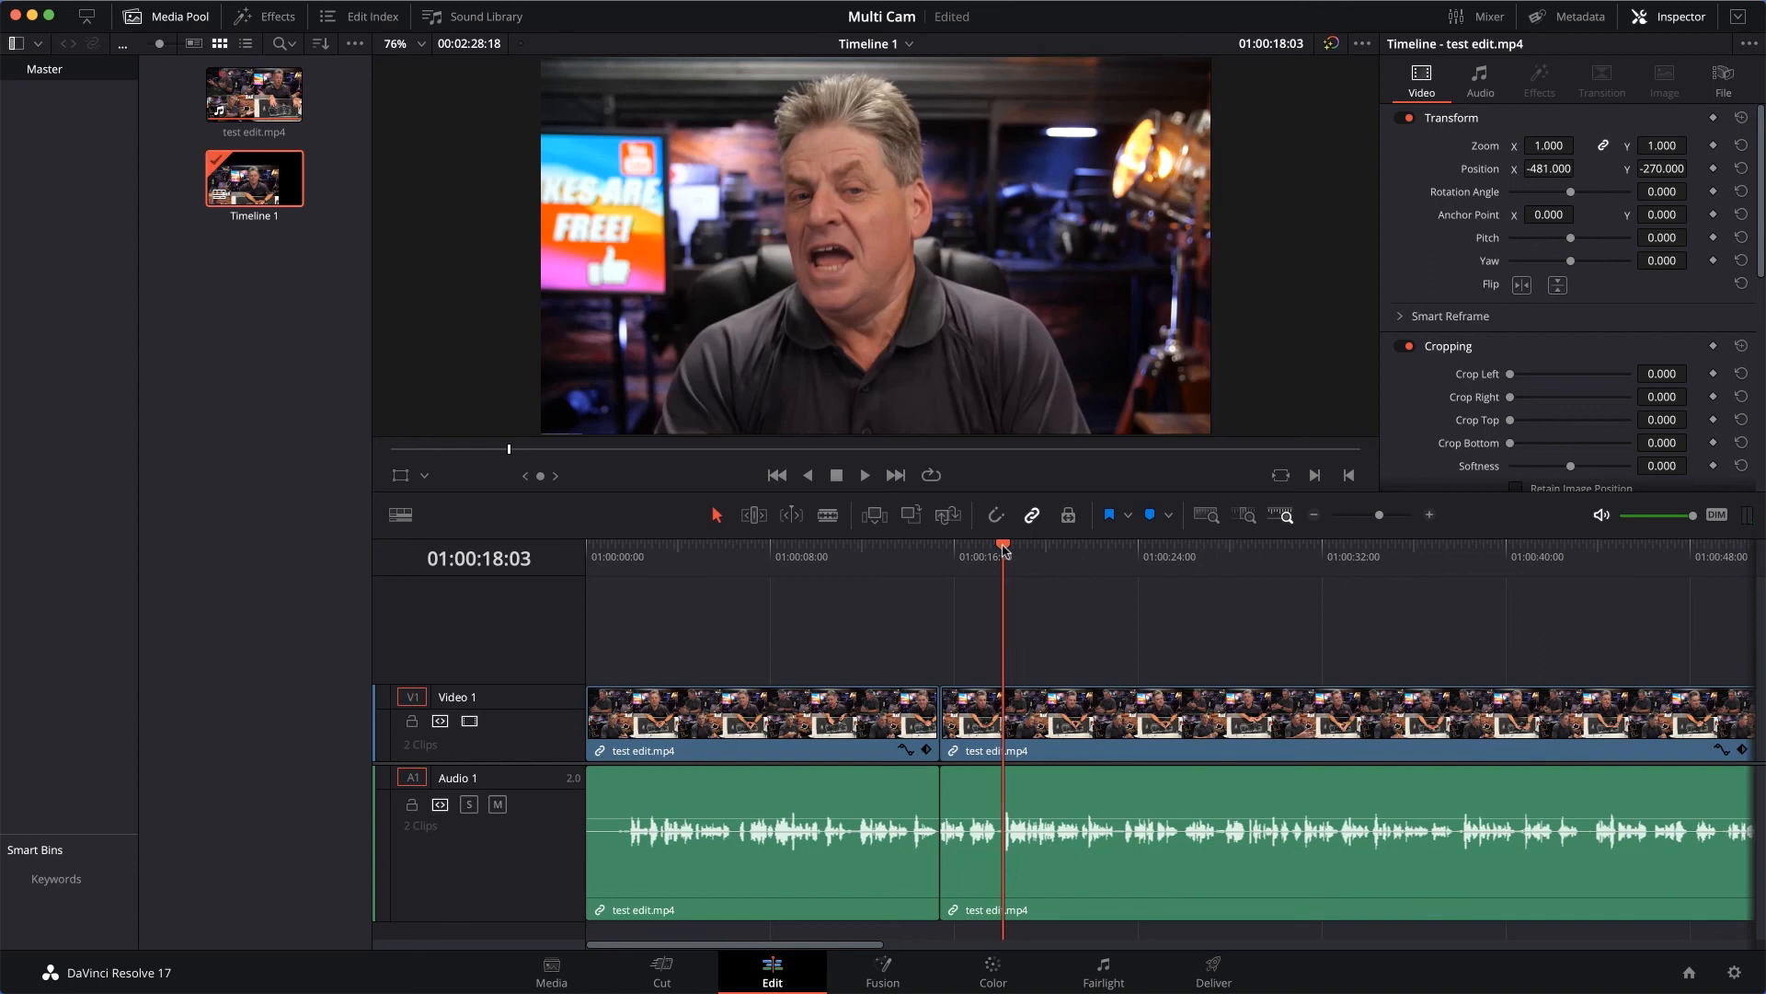
pyautogui.press('b')
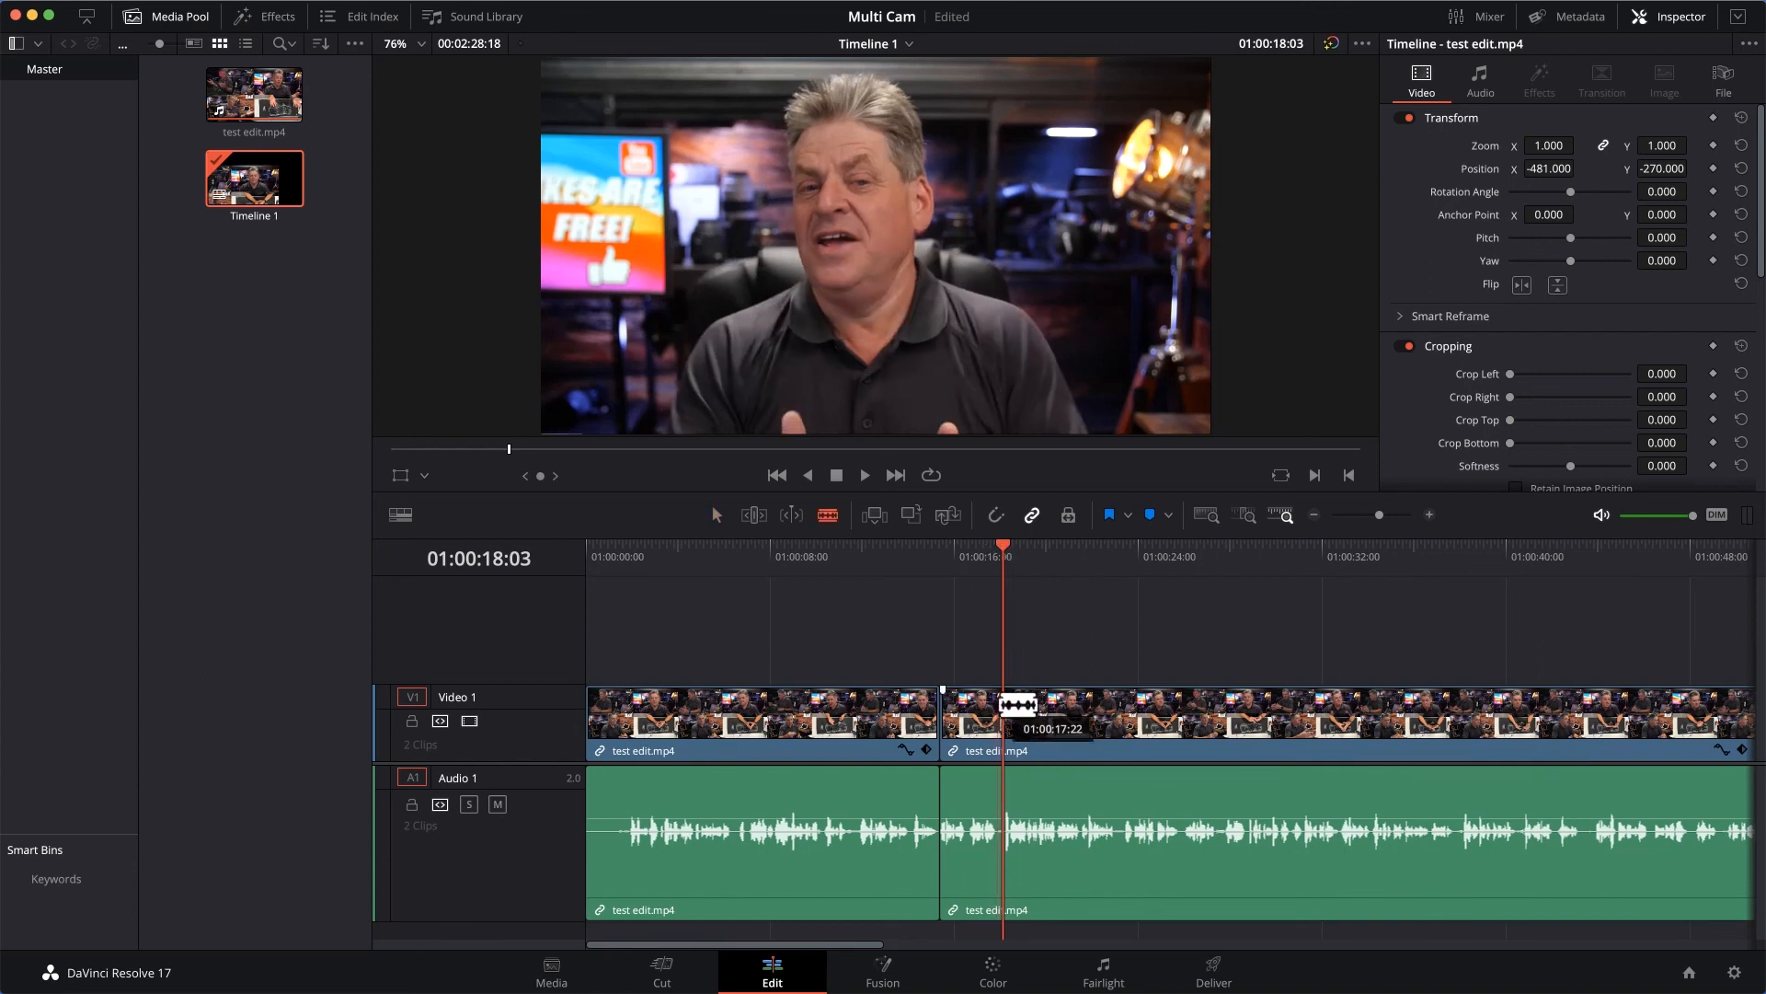
pyautogui.click(1005, 708)
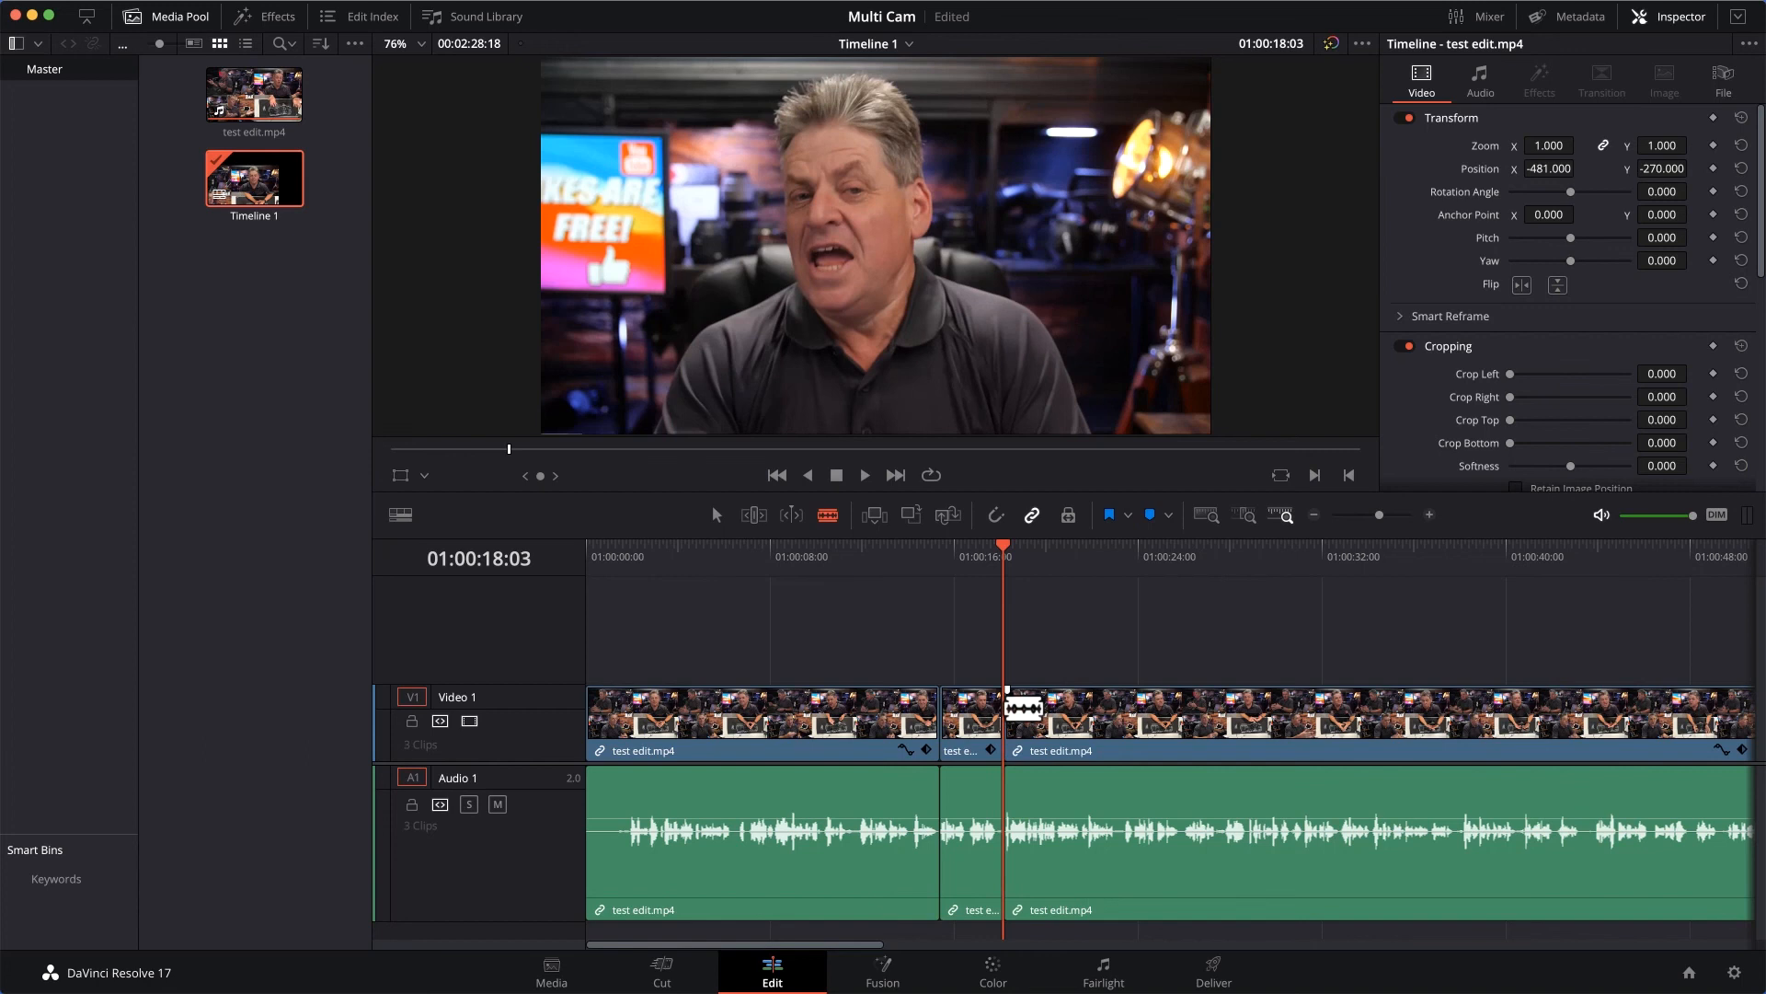
pyautogui.press('a')
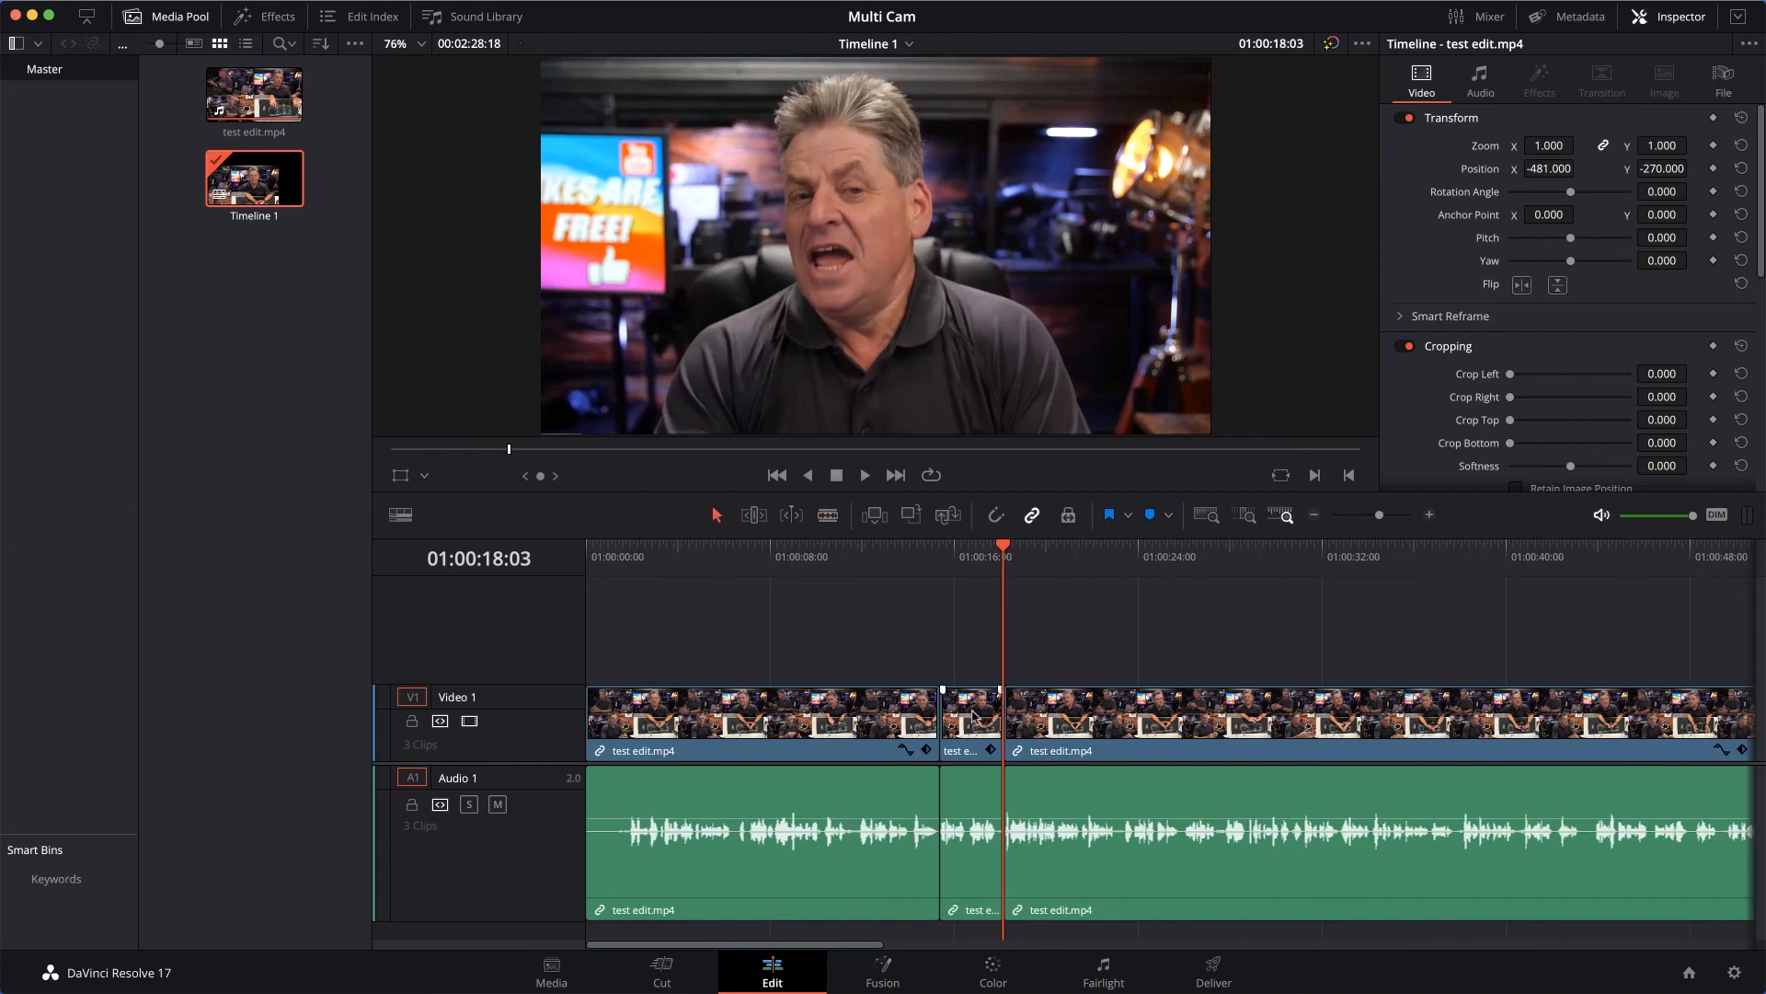
# Reposition the short middle segment to Position X 477 and Y 269 so the lower-left side camera fills the frame
pyautogui.click(973, 713)
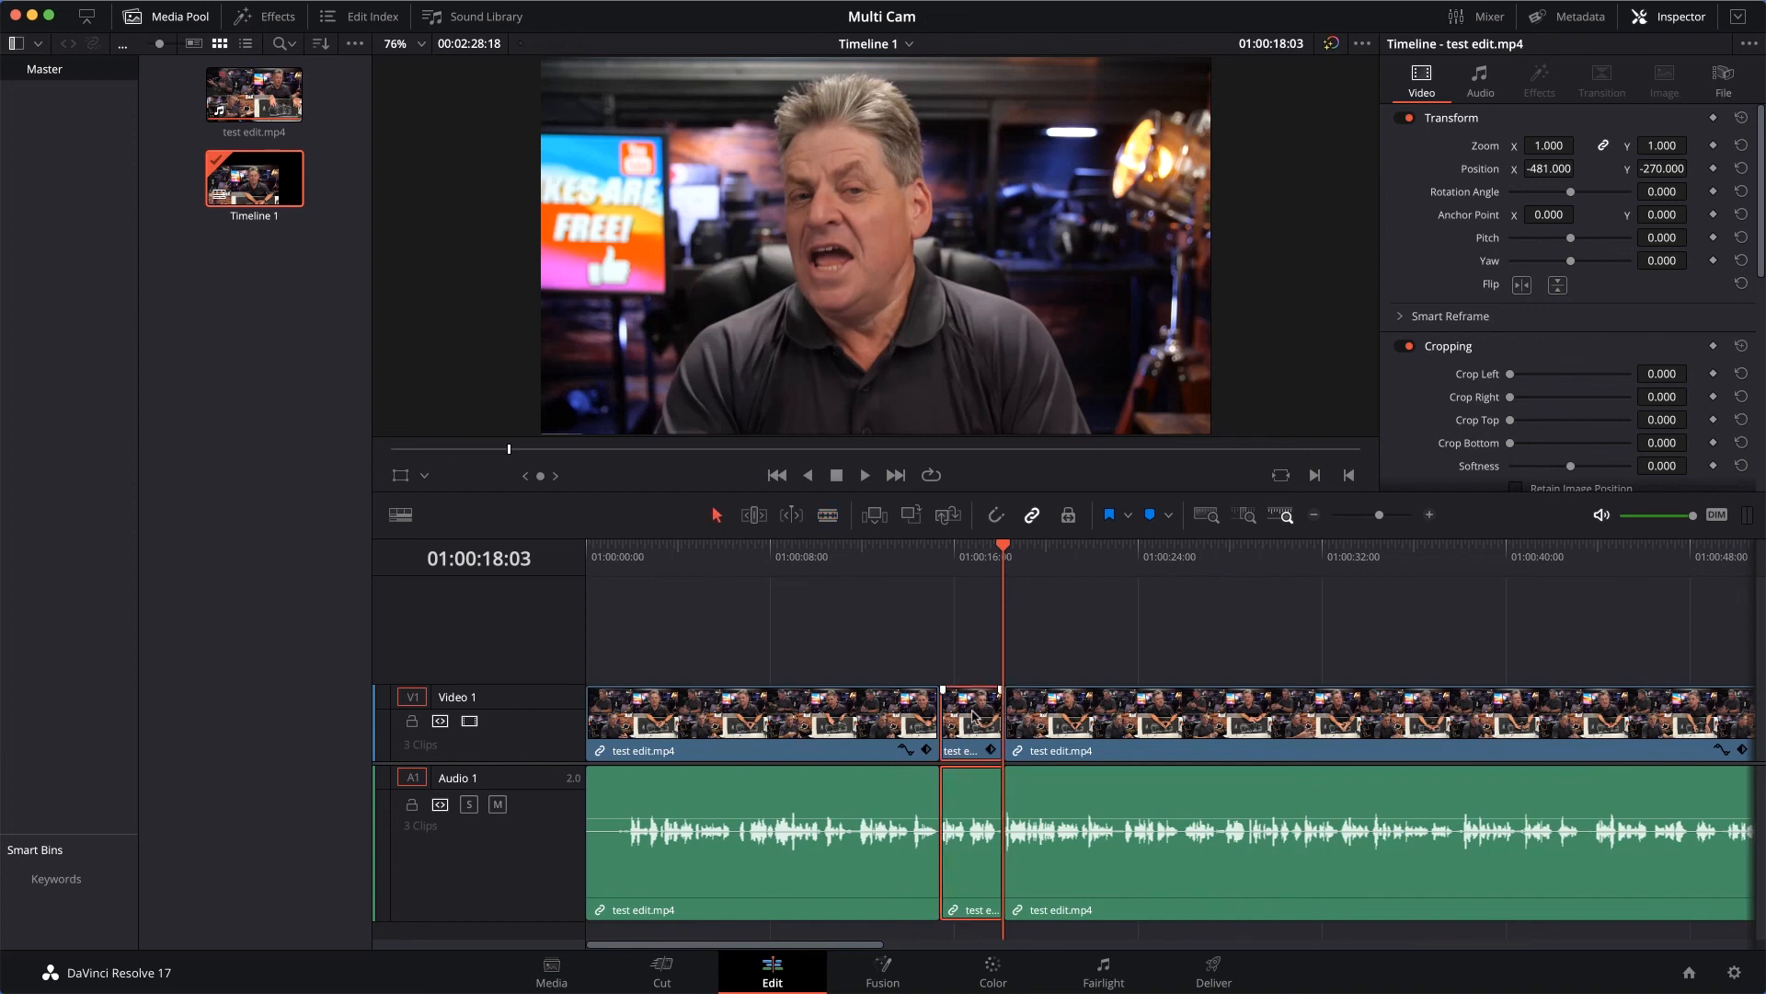
pyautogui.moveTo(998, 547); pyautogui.dragTo(968, 551)
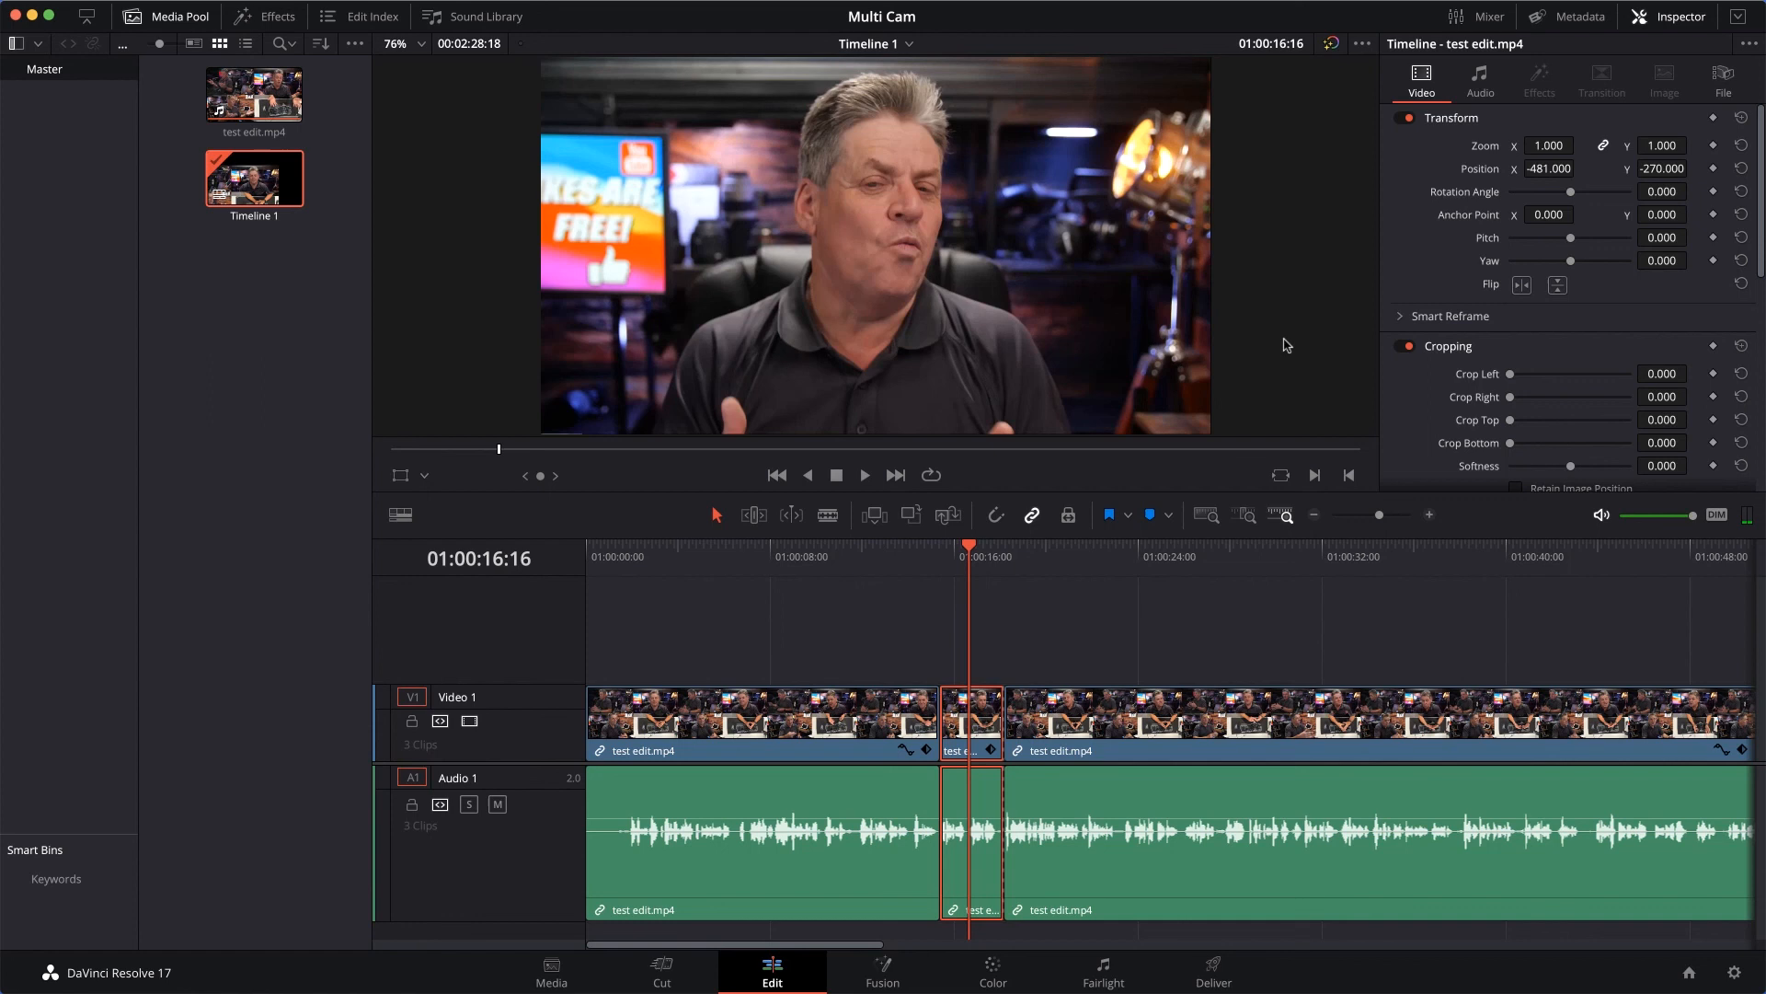
pyautogui.moveTo(1584, 169); pyautogui.dragTo(1693, 168)
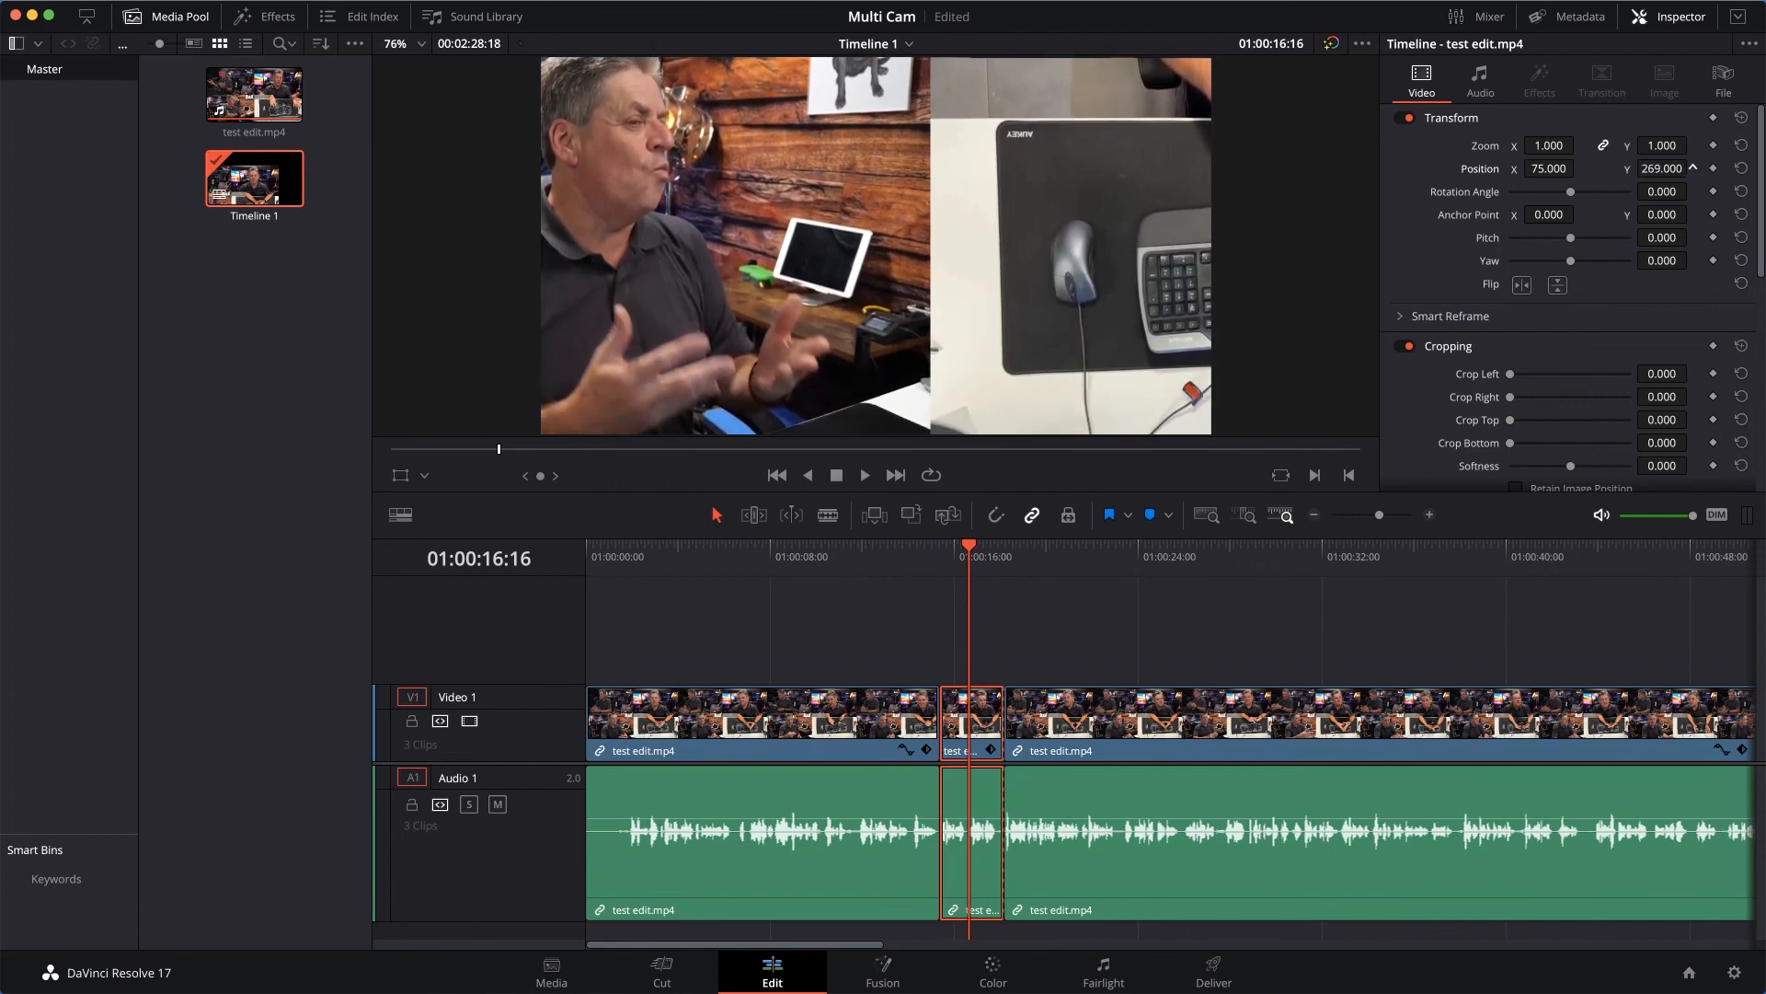
pyautogui.moveTo(1549, 168); pyautogui.dragTo(1579, 167)
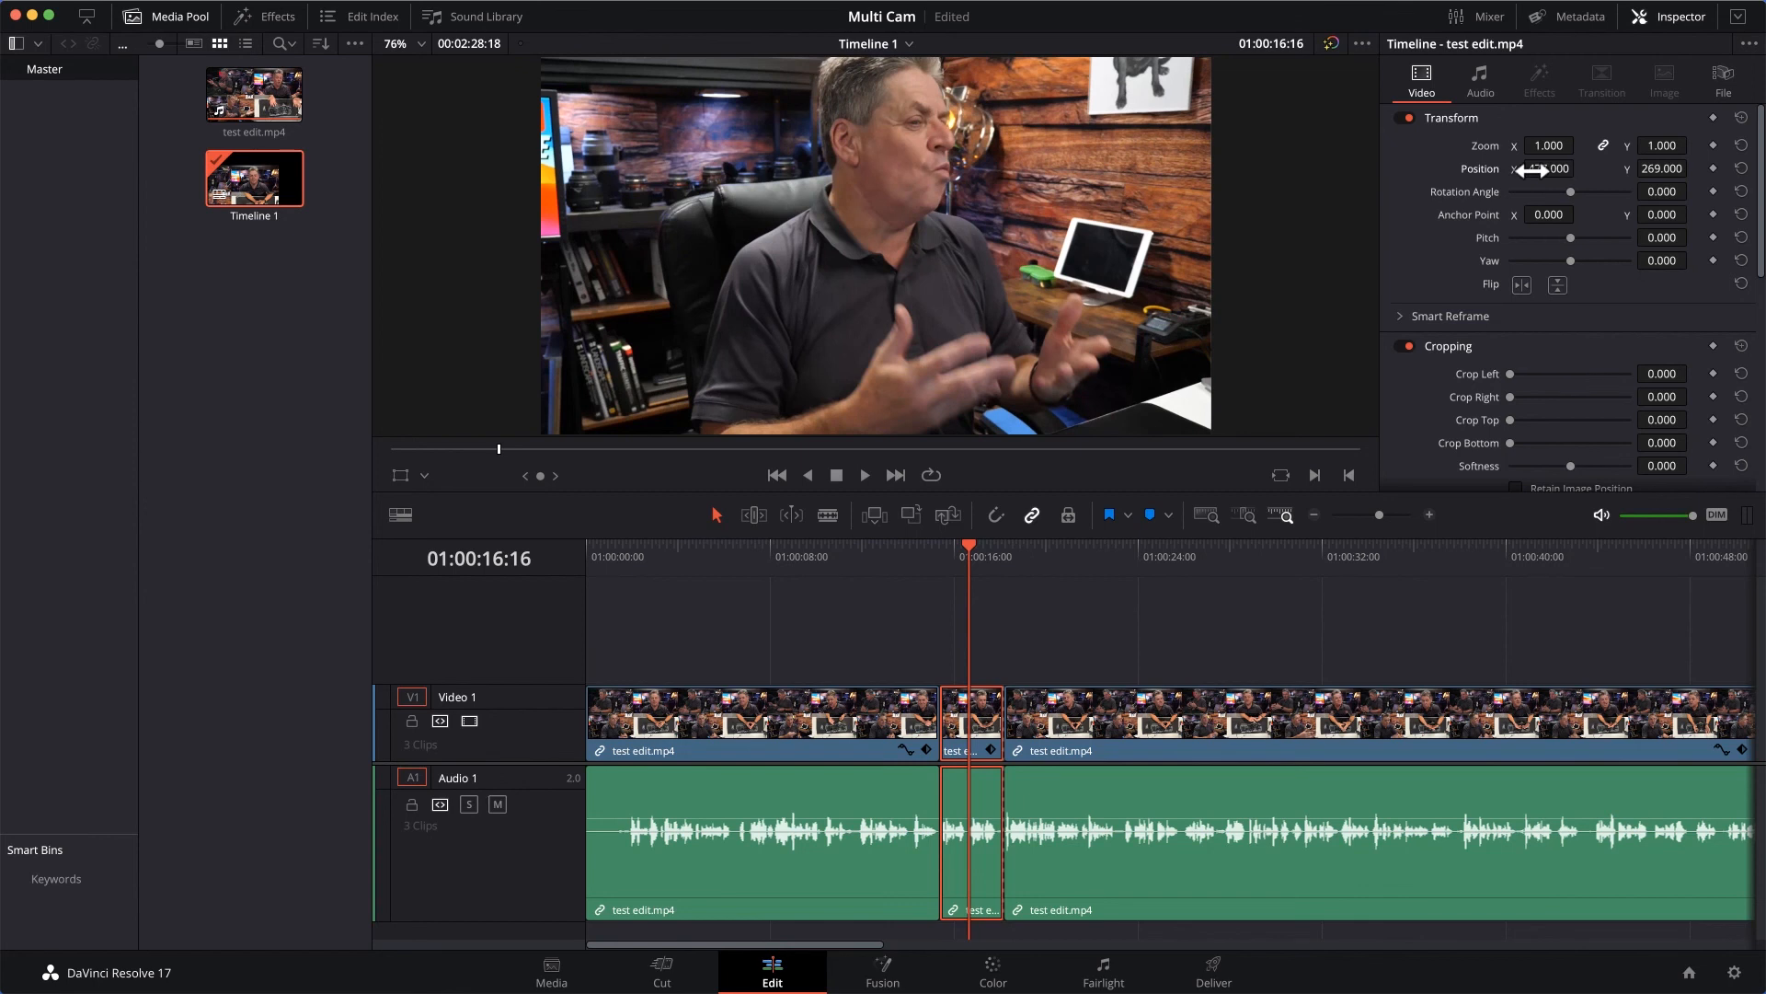
# Play the timeline from before the middle segment through to 01:00:19:00 to review the camera switches
pyautogui.click(867, 550)
pyautogui.press('space')
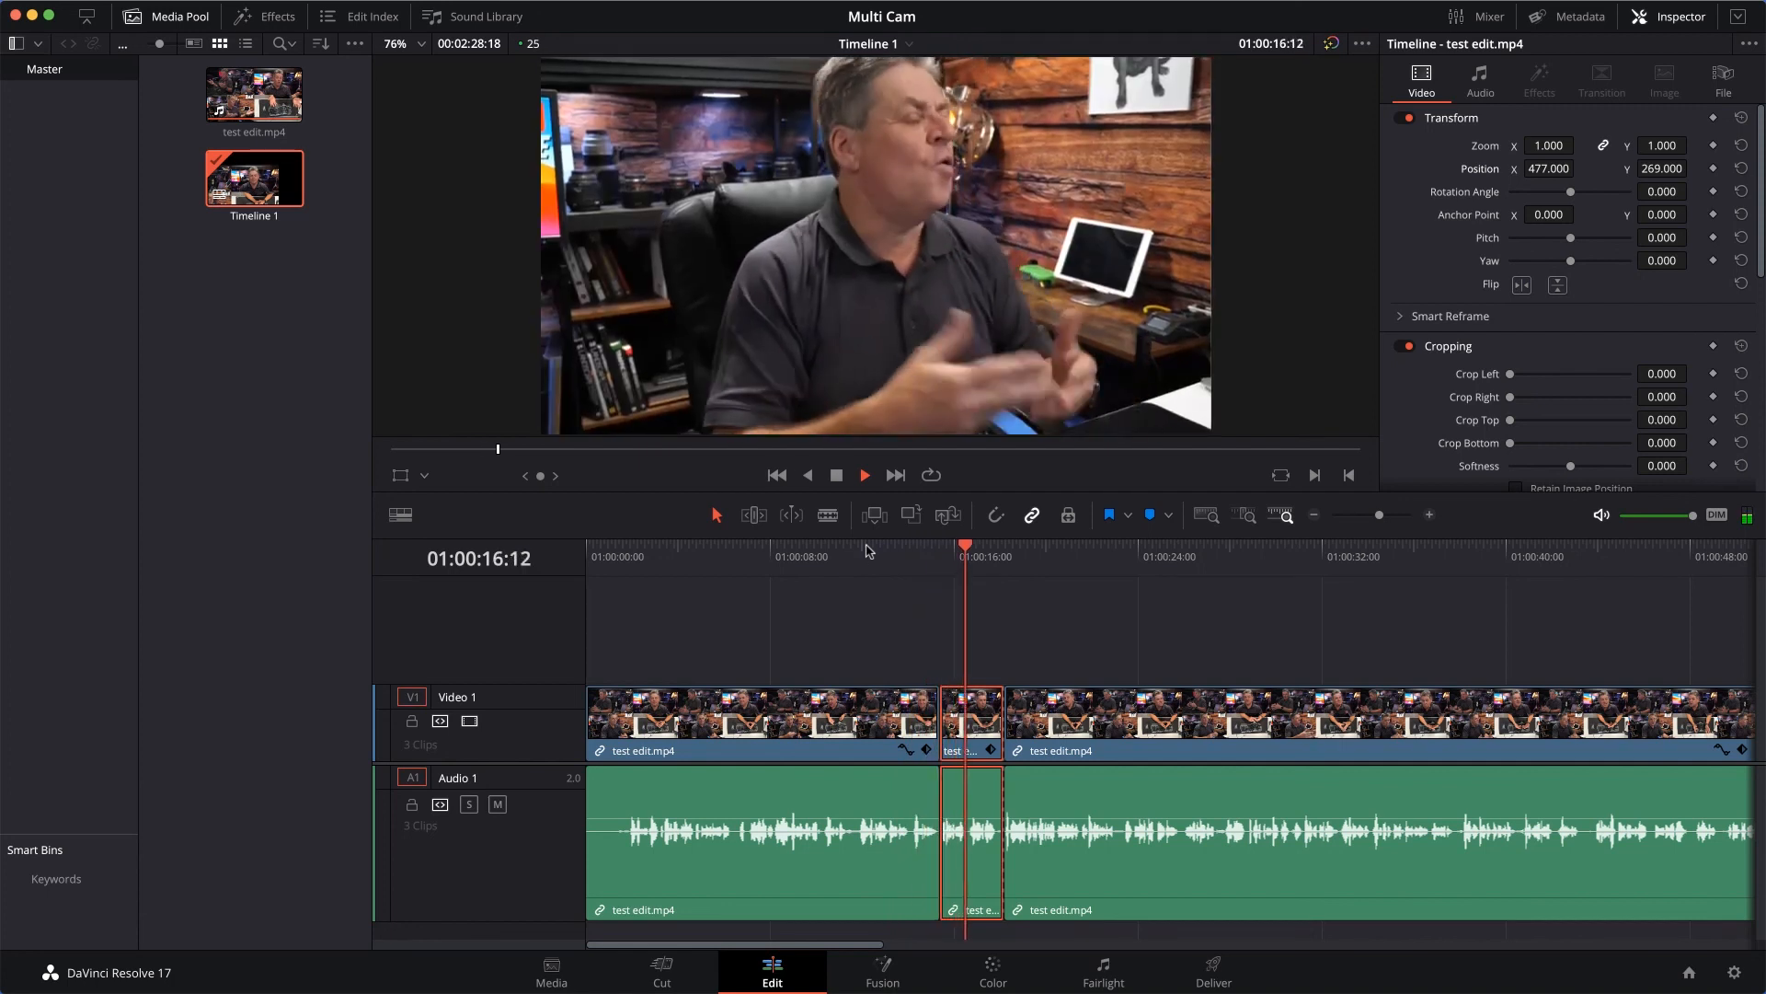
pyautogui.press('space')
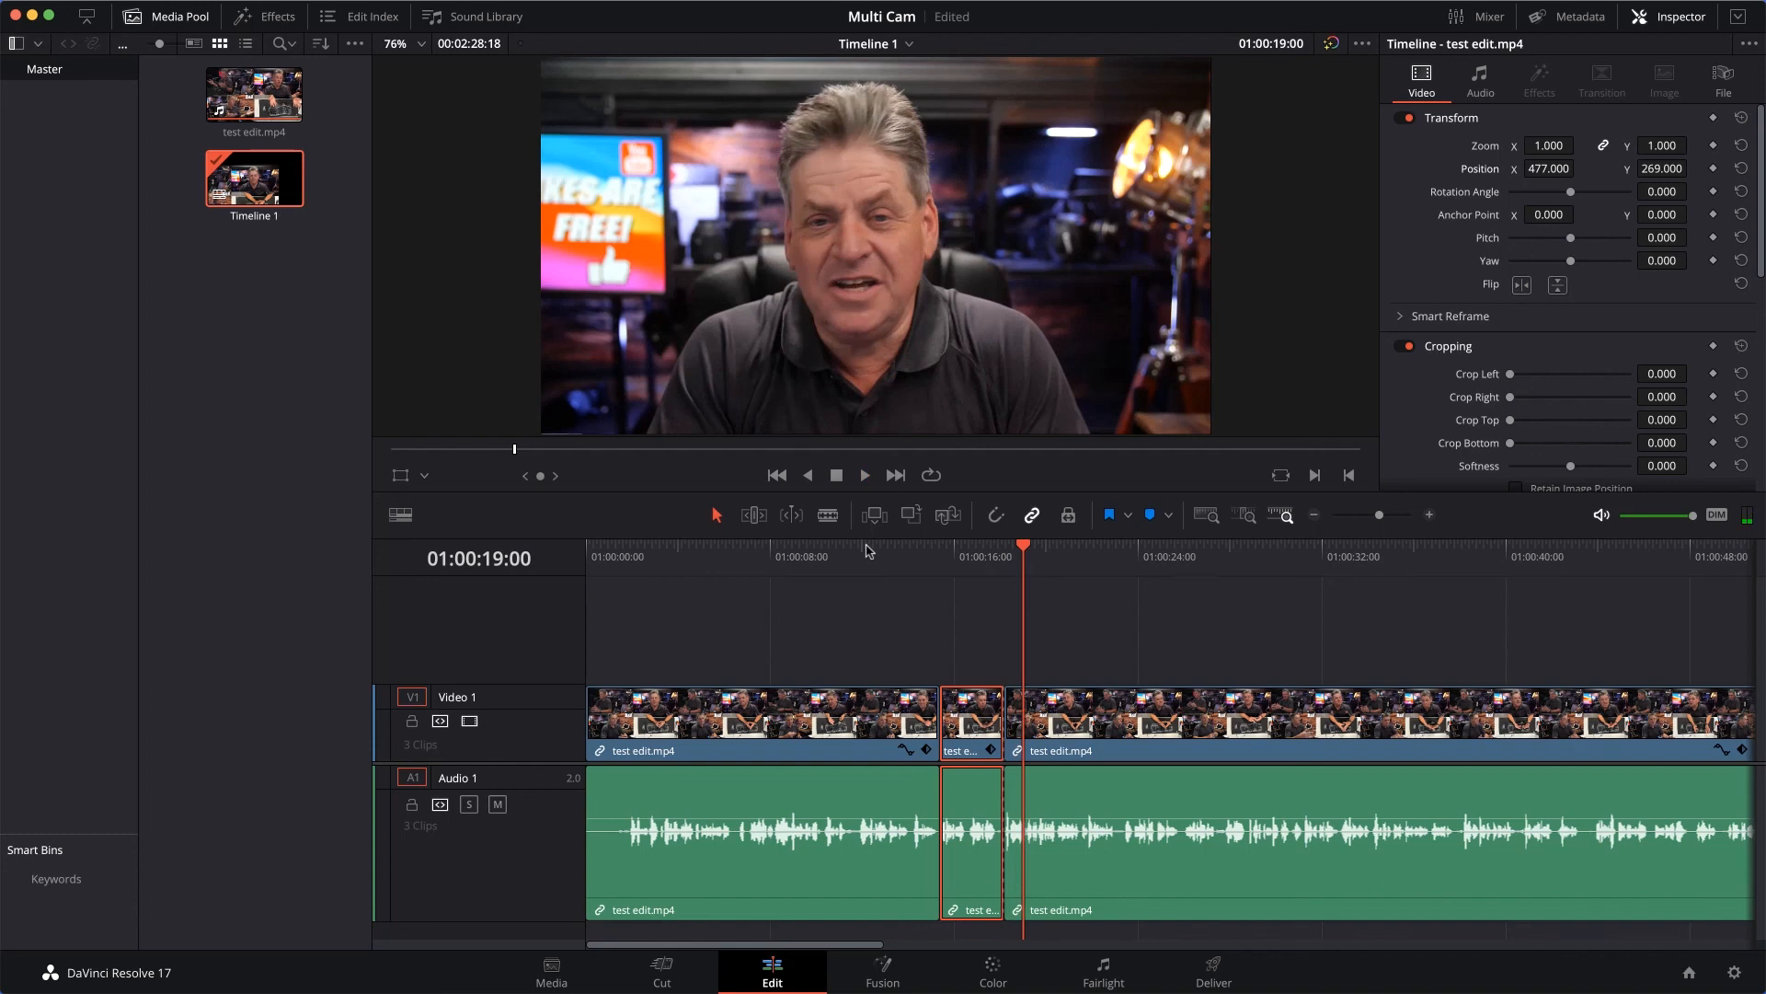